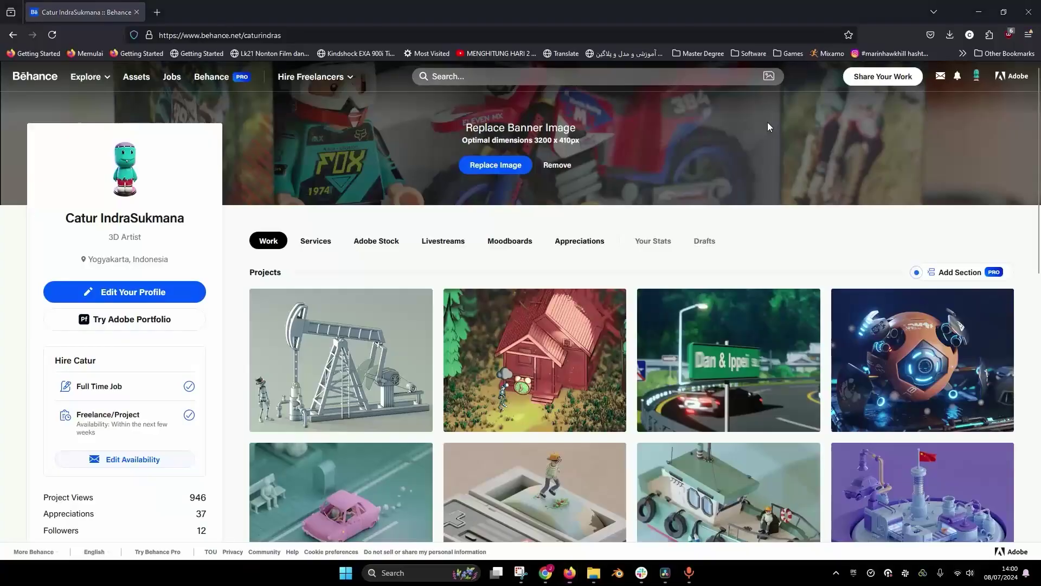
Step: Scroll the Behance profile to the Mini Bot project, open it and play its video
{"action": "scroll", "coordinate": [378, 219], "scroll_direction": "down", "scroll_amount": 1}
{"action": "scroll", "coordinate": [378, 219], "scroll_direction": "down", "scroll_amount": 2}
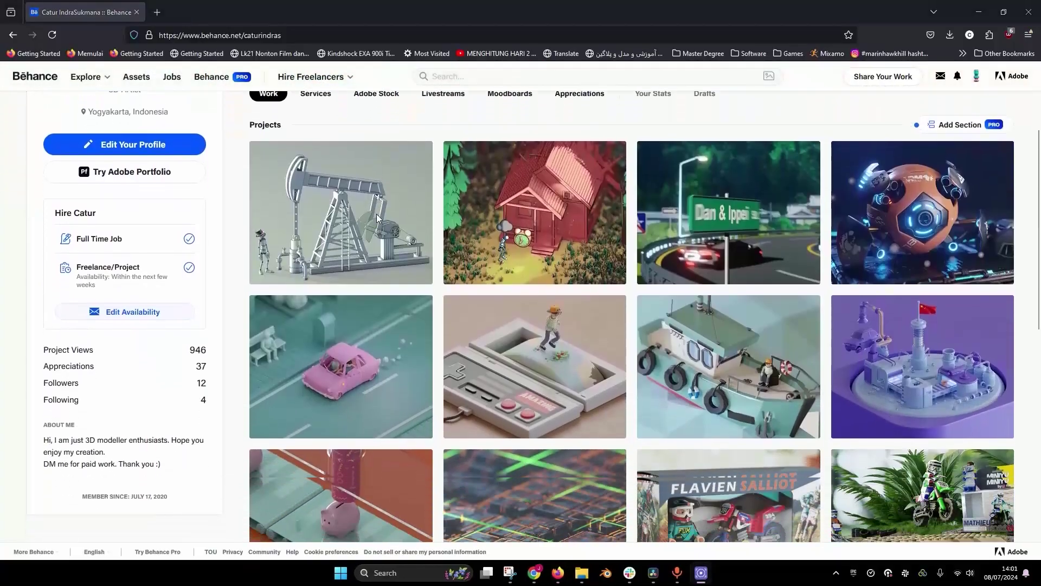
{"action": "scroll", "coordinate": [378, 217], "scroll_direction": "down", "scroll_amount": 1}
{"action": "scroll", "coordinate": [378, 213], "scroll_direction": "down", "scroll_amount": 1}
{"action": "scroll", "coordinate": [378, 213], "scroll_direction": "down", "scroll_amount": 1}
{"action": "scroll", "coordinate": [377, 209], "scroll_direction": "up", "scroll_amount": 1}
{"action": "scroll", "coordinate": [376, 205], "scroll_direction": "up", "scroll_amount": 3}
{"action": "left_click", "coordinate": [896, 233]}
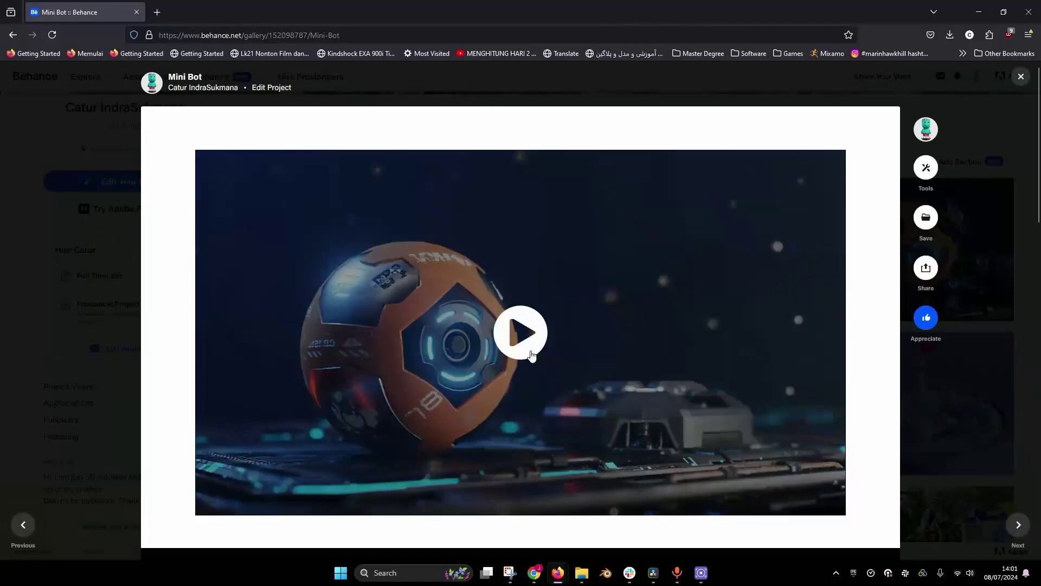
{"action": "left_click", "coordinate": [545, 361]}
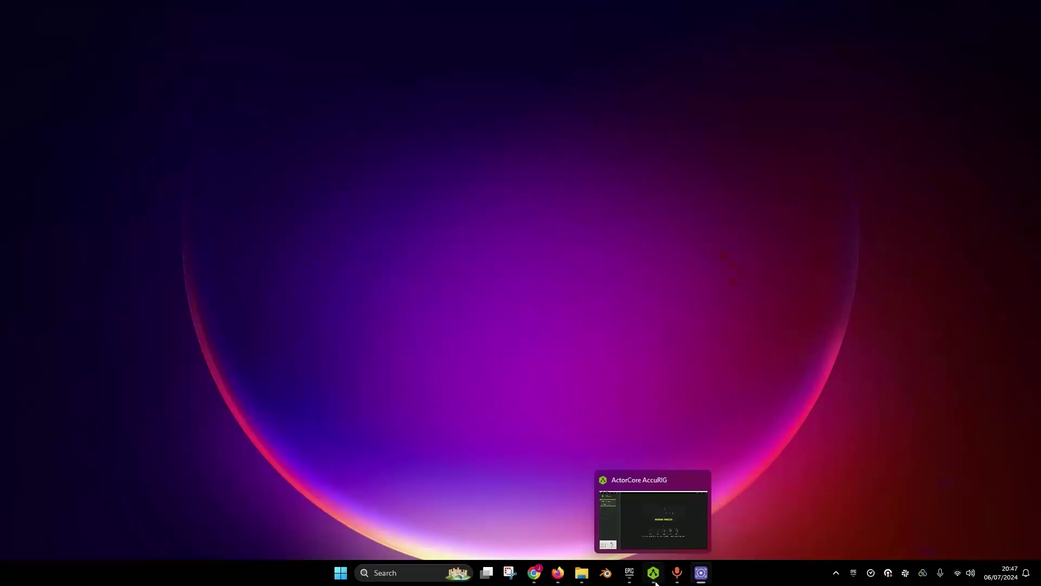
Step: View the AccuRIG and iClone 8 pages, then bring AccuRIG back at its character-loading screen
{"action": "mouse_move", "coordinate": [652, 572]}
{"action": "left_click", "coordinate": [655, 582]}
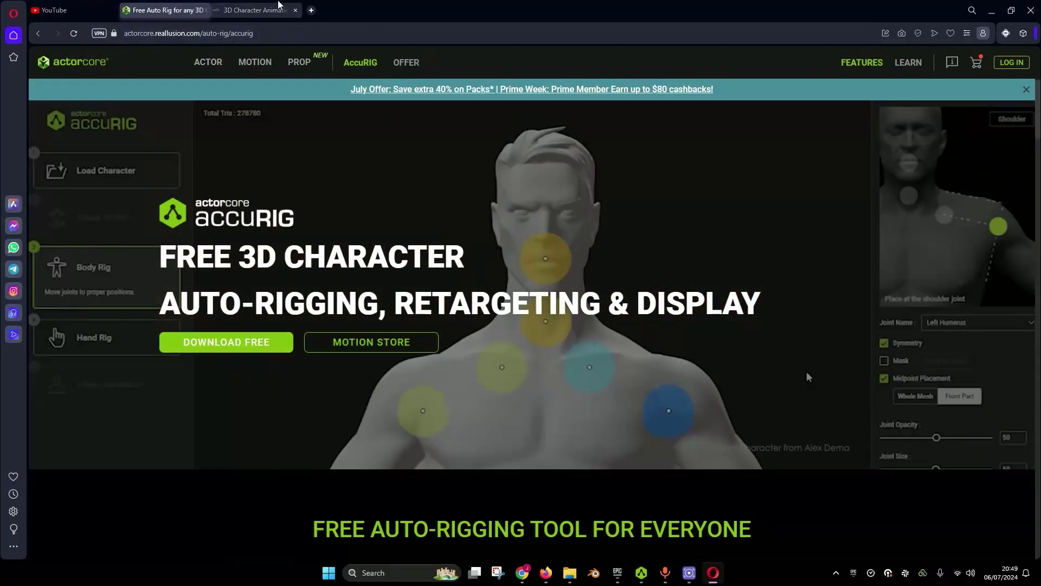
{"action": "left_click", "coordinate": [277, 6]}
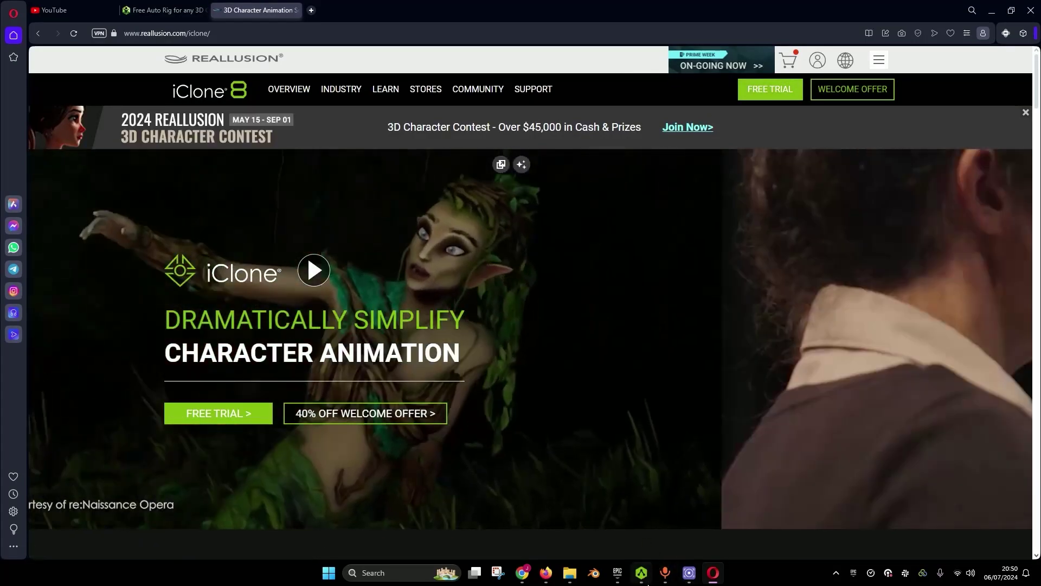
{"action": "left_click", "coordinate": [645, 582]}
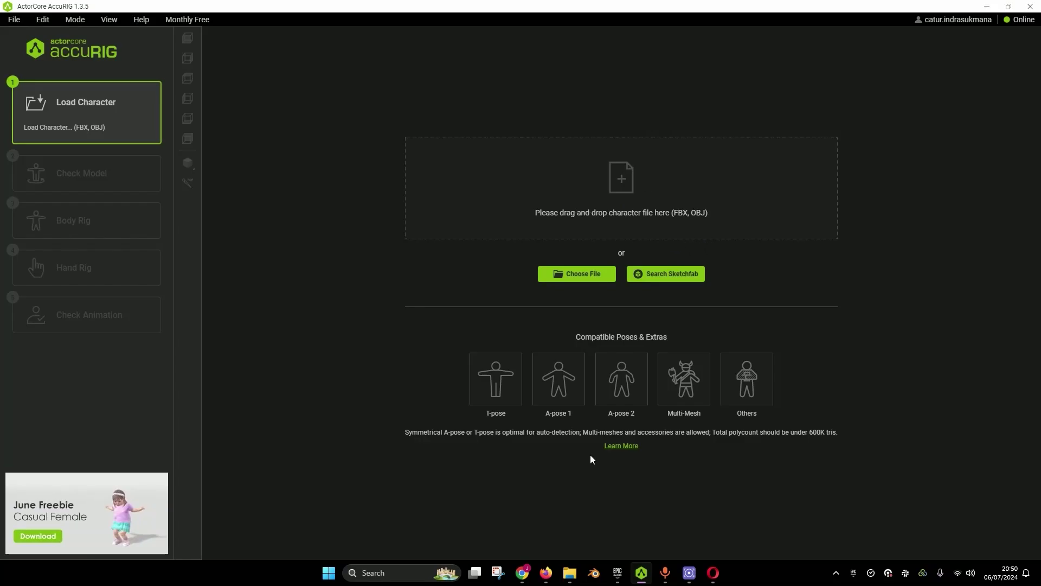
Step: Drag Real_C_1.fbx from the Character folder into AccuRIG to load it for body rigging
{"action": "left_click", "coordinate": [568, 575]}
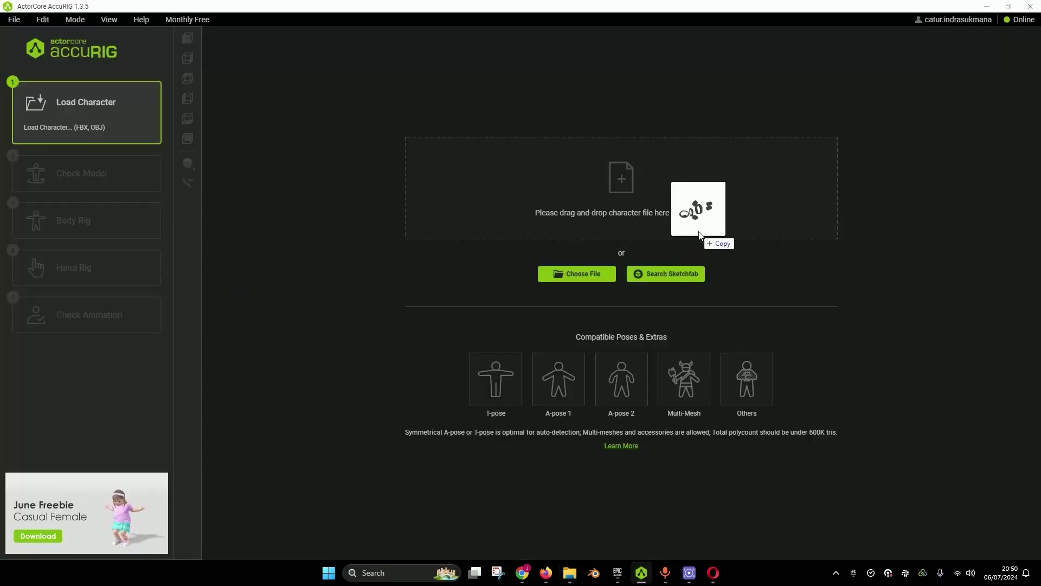
{"action": "left_click_drag", "start_coordinate": [636, 565], "coordinate": [615, 207]}
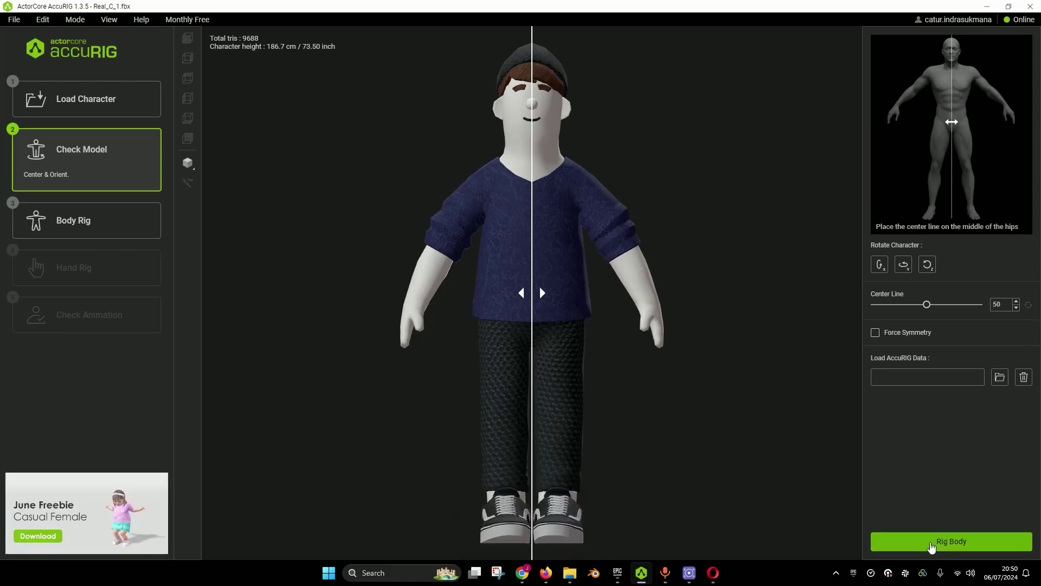
{"action": "left_click", "coordinate": [932, 543]}
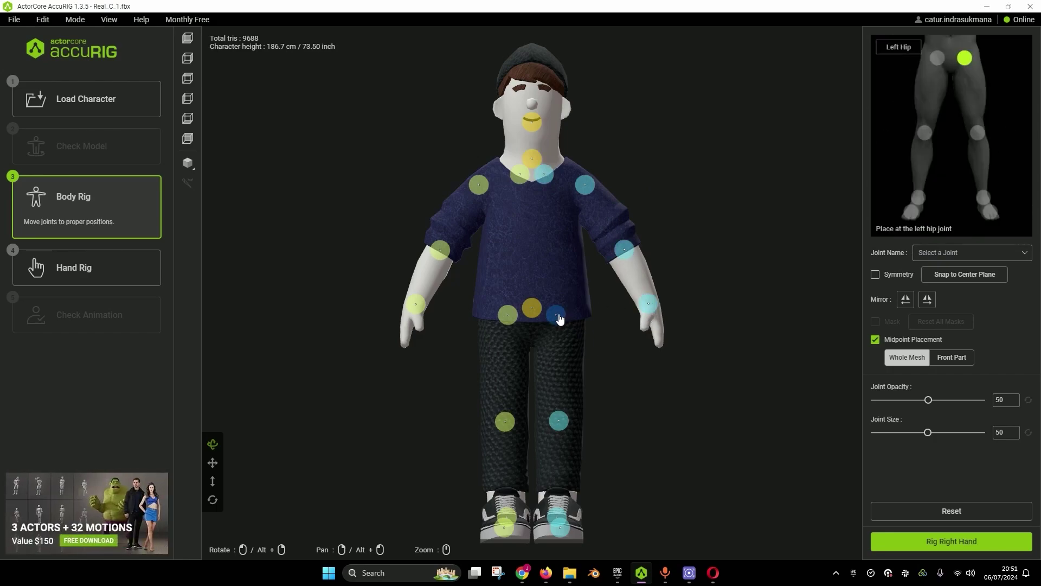
Step: Raise the left elbow joint to the elbow bend and check joints from side, top, back and front views
{"action": "mouse_move", "coordinate": [626, 251]}
{"action": "left_mouse_down"}
{"action": "mouse_move", "coordinate": [612, 239]}
{"action": "mouse_move", "coordinate": [627, 239]}
{"action": "left_mouse_up"}
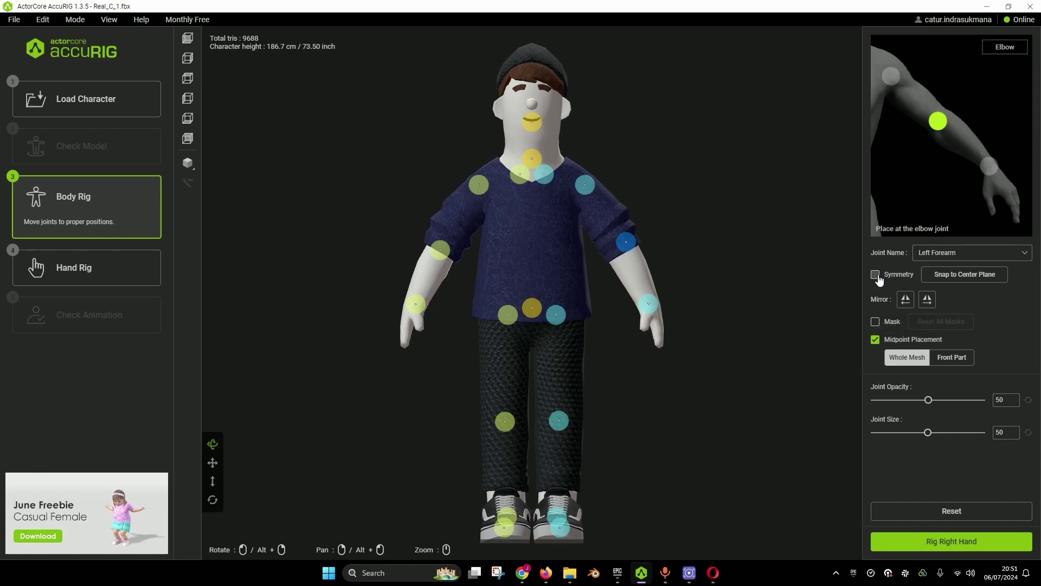
{"action": "left_click_drag", "start_coordinate": [626, 242], "coordinate": [622, 236]}
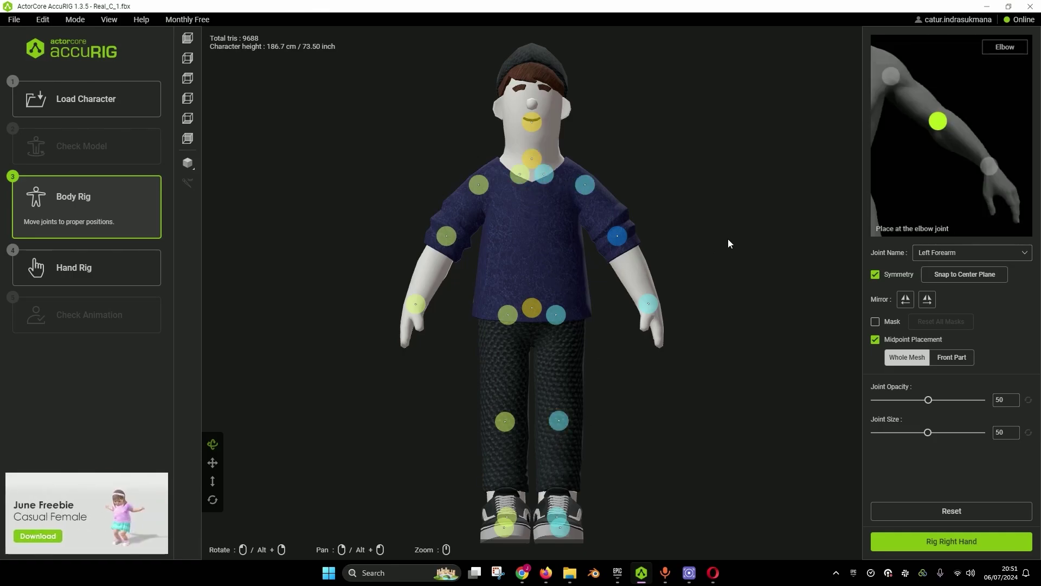
{"action": "left_click", "coordinate": [188, 77]}
{"action": "left_click", "coordinate": [188, 100]}
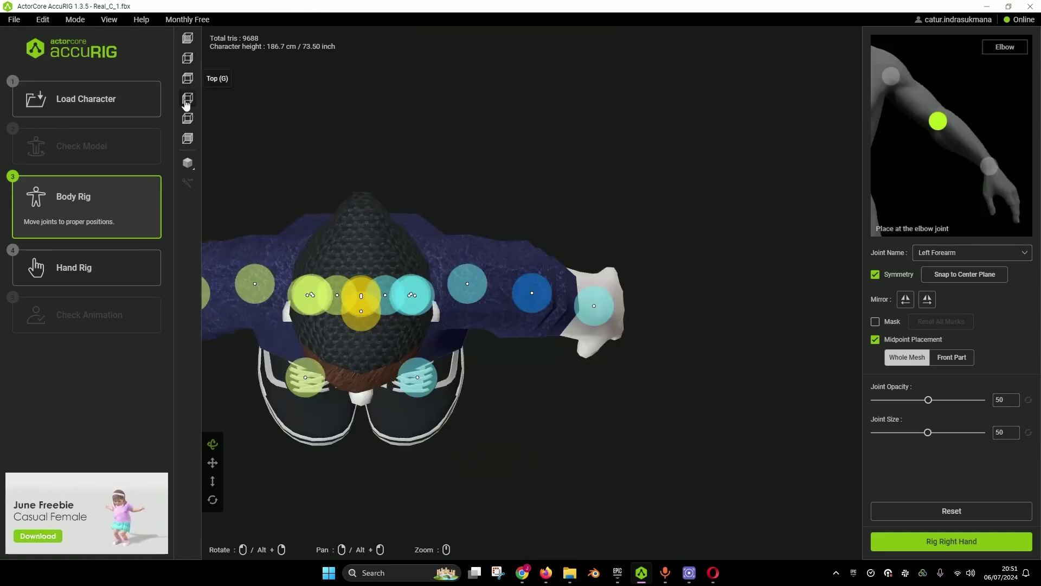
{"action": "left_click", "coordinate": [187, 100]}
{"action": "left_click", "coordinate": [188, 118]}
{"action": "left_click", "coordinate": [188, 138]}
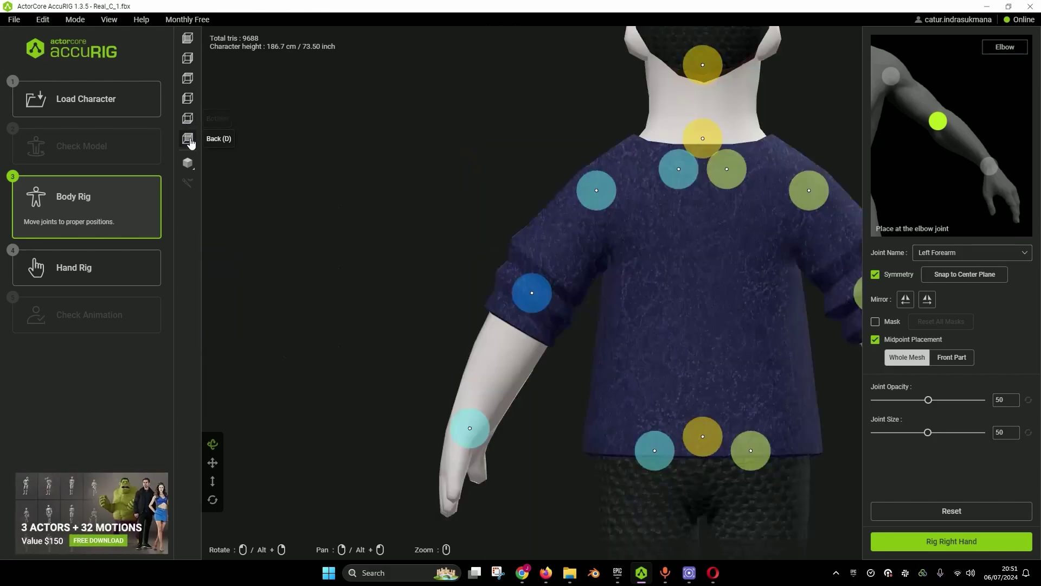
{"action": "left_click", "coordinate": [186, 43]}
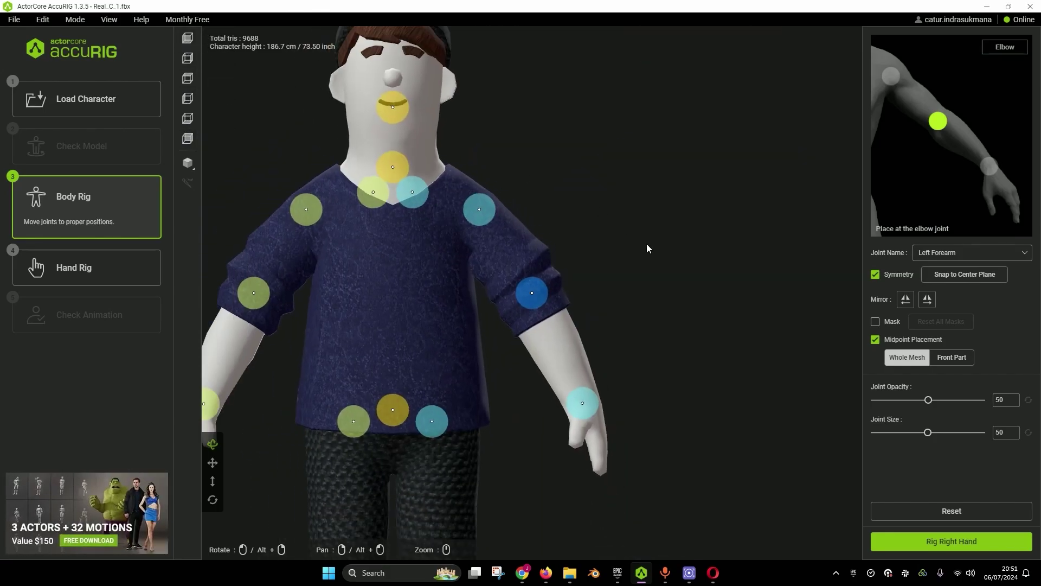
Step: Zoom and recentre the character in the view after the joint check
{"action": "scroll", "coordinate": [568, 254], "scroll_direction": "up", "scroll_amount": 1}
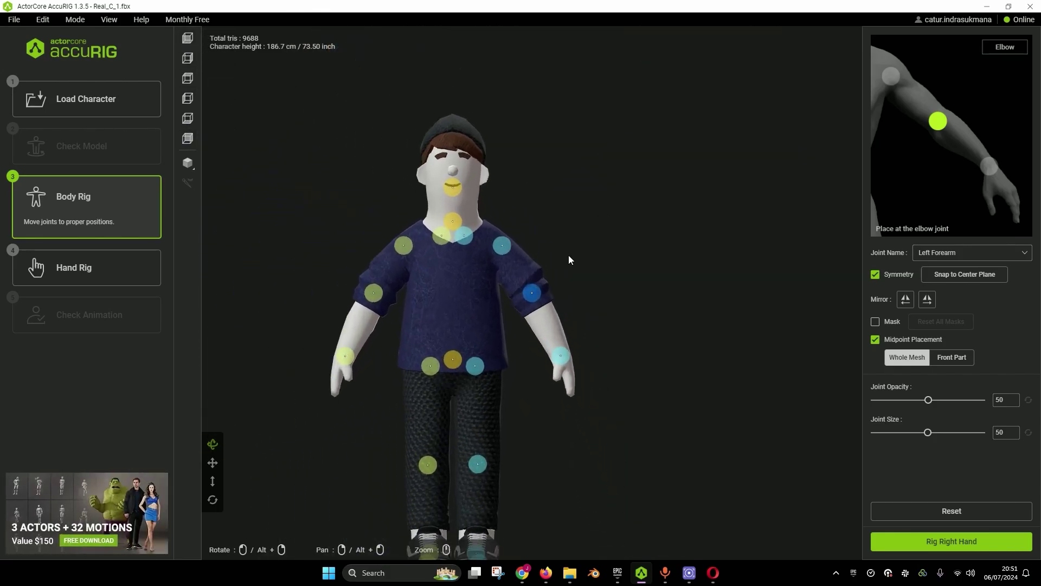
{"action": "middle_click_drag", "start_coordinate": [572, 261], "coordinate": [632, 226]}
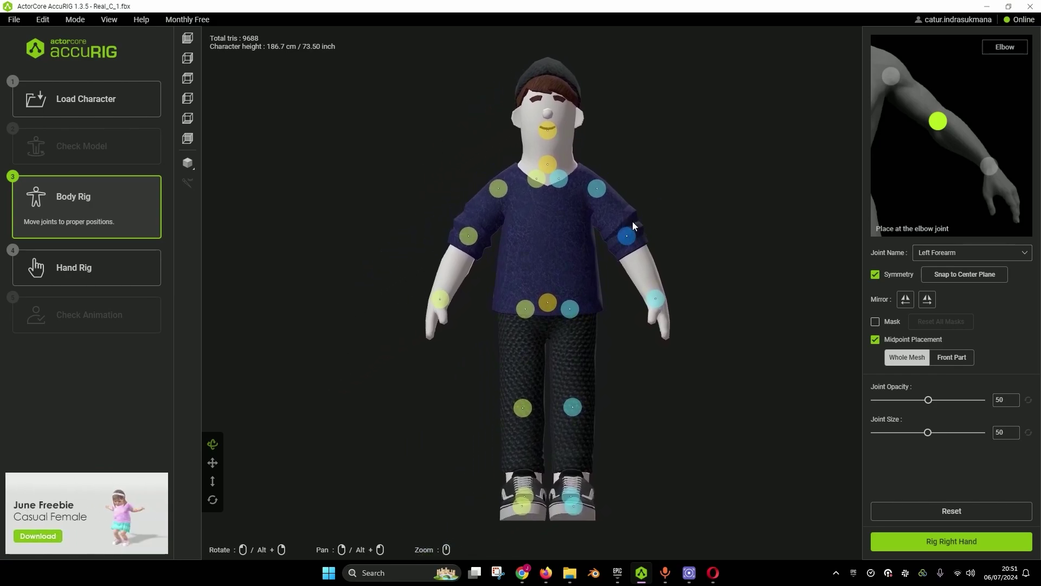
{"action": "left_click", "coordinate": [925, 544]}
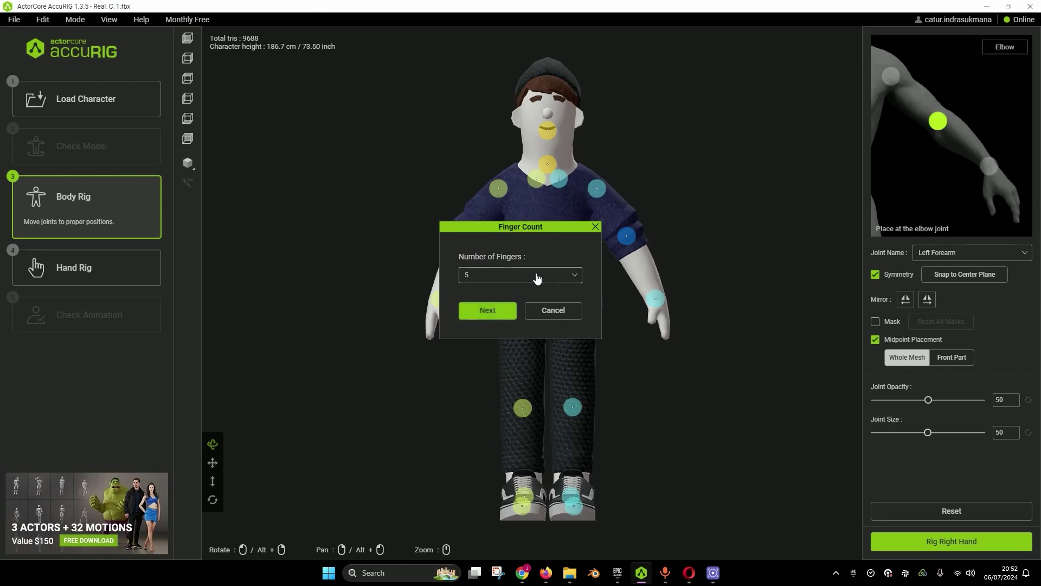
Step: Keep 5 fingers for the right hand and adjust the ring and pinky finger joints
{"action": "left_click", "coordinate": [559, 279]}
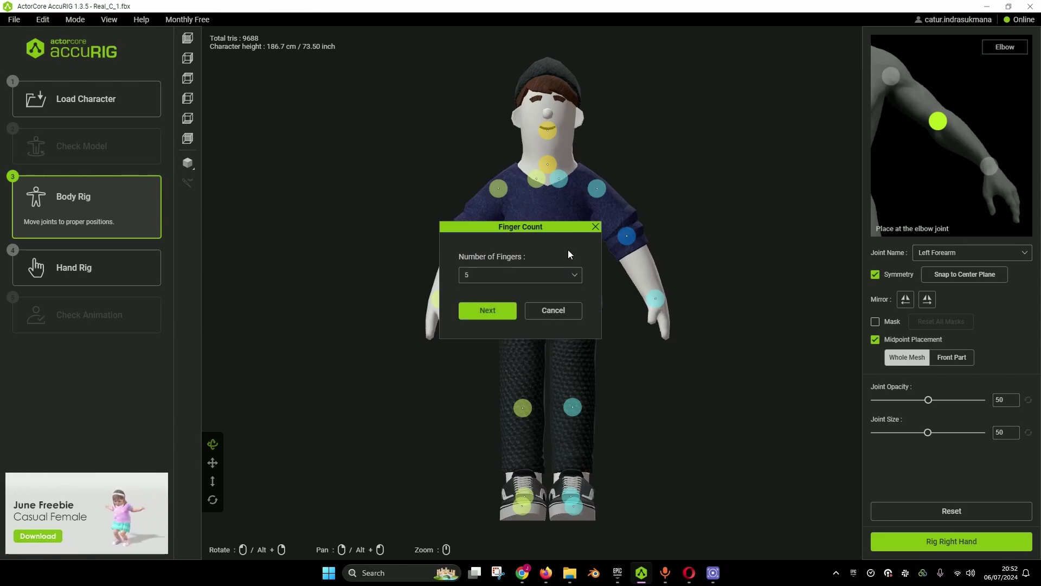
{"action": "left_click", "coordinate": [486, 320]}
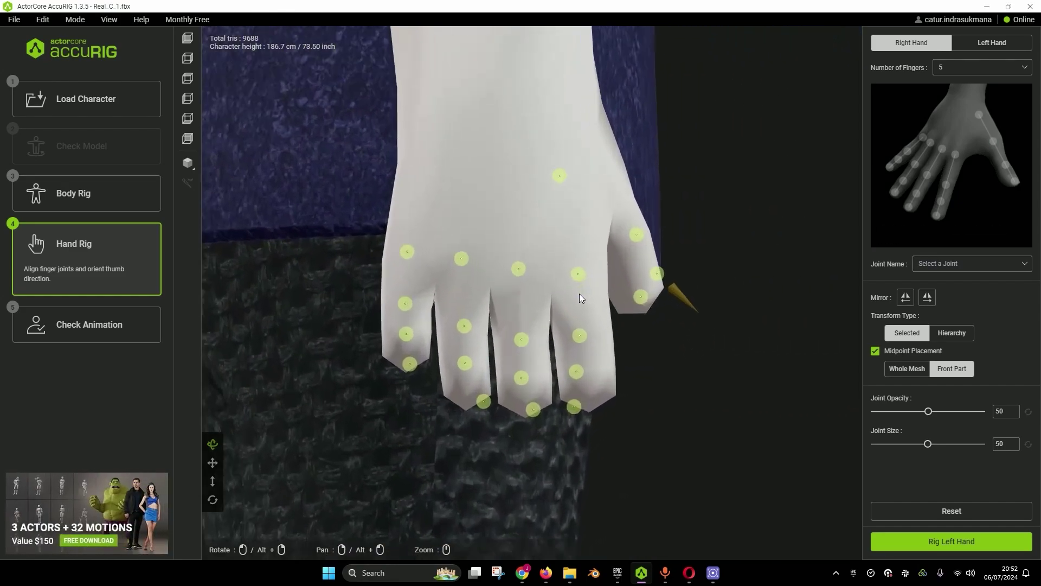
{"action": "mouse_move", "coordinate": [685, 346]}
{"action": "left_mouse_down"}
{"action": "mouse_move", "coordinate": [675, 360]}
{"action": "mouse_move", "coordinate": [730, 333]}
{"action": "mouse_move", "coordinate": [648, 375]}
{"action": "mouse_move", "coordinate": [694, 371]}
{"action": "left_mouse_up"}
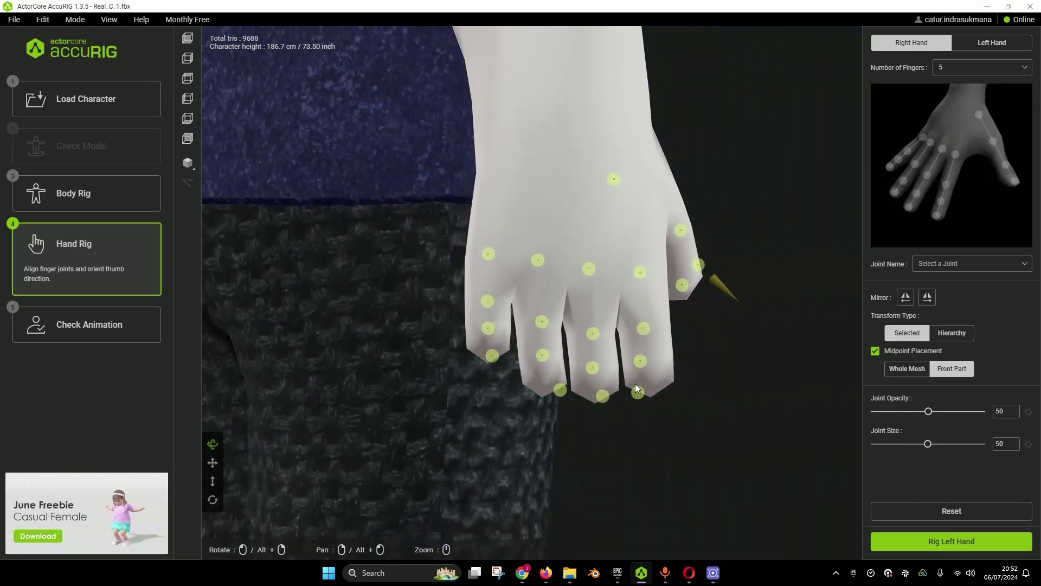
{"action": "left_click_drag", "start_coordinate": [560, 389], "coordinate": [549, 391]}
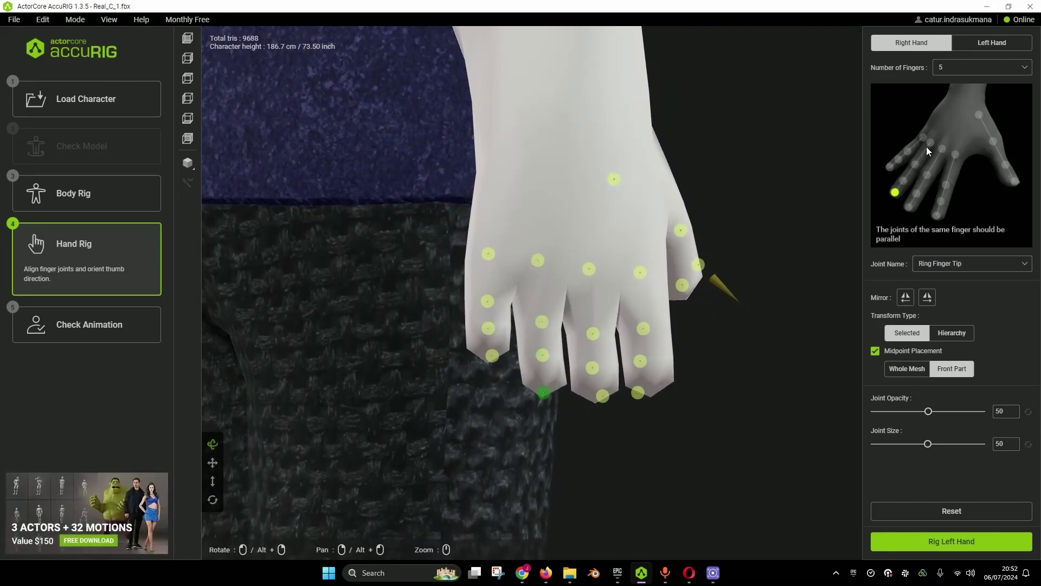
{"action": "left_click_drag", "start_coordinate": [488, 301], "coordinate": [487, 297]}
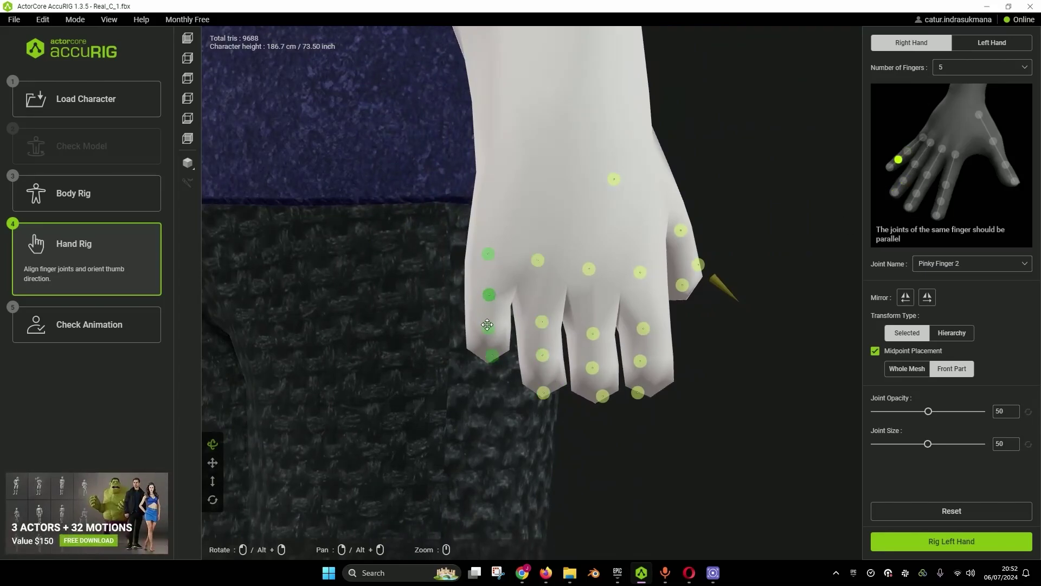
{"action": "left_click", "coordinate": [492, 355]}
{"action": "mouse_move", "coordinate": [491, 375]}
{"action": "left_mouse_down"}
{"action": "mouse_move", "coordinate": [644, 366]}
{"action": "mouse_move", "coordinate": [670, 332]}
{"action": "mouse_move", "coordinate": [591, 343]}
{"action": "left_mouse_up"}
Step: Reposition the right hand's middle and ring finger joints, checking index and thumb tips
{"action": "left_click", "coordinate": [636, 392]}
{"action": "left_click", "coordinate": [621, 314]}
{"action": "mouse_move", "coordinate": [670, 291]}
{"action": "left_mouse_down"}
{"action": "mouse_move", "coordinate": [769, 279]}
{"action": "mouse_move", "coordinate": [639, 204]}
{"action": "mouse_move", "coordinate": [629, 211]}
{"action": "left_mouse_up"}
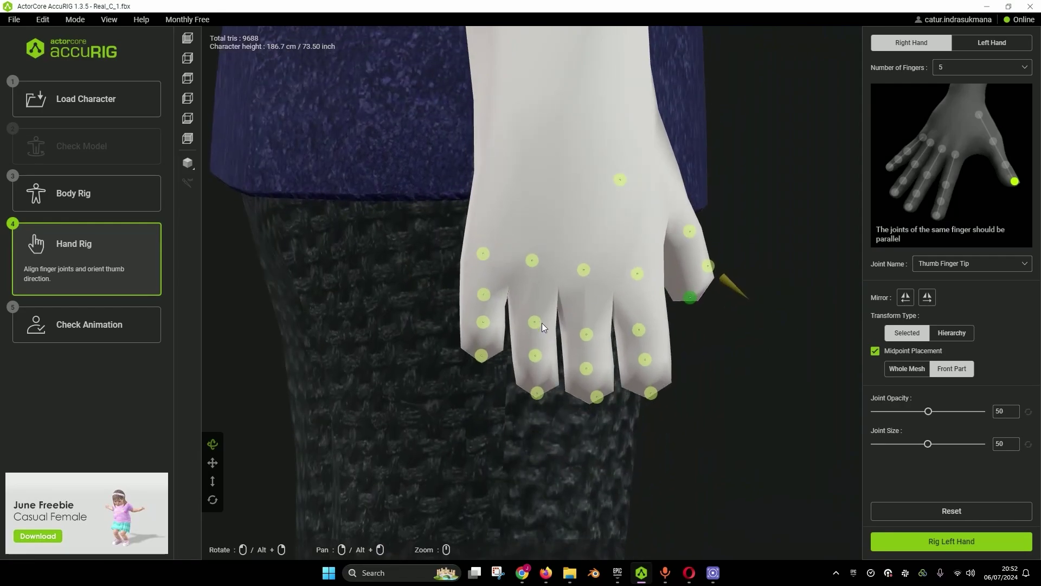
{"action": "mouse_move", "coordinate": [541, 324]}
{"action": "left_mouse_down"}
{"action": "mouse_move", "coordinate": [545, 311]}
{"action": "mouse_move", "coordinate": [585, 314]}
{"action": "left_mouse_up"}
{"action": "left_click_drag", "start_coordinate": [644, 336], "coordinate": [644, 329]}
{"action": "mouse_move", "coordinate": [587, 369]}
{"action": "left_mouse_down"}
{"action": "mouse_move", "coordinate": [588, 347]}
{"action": "mouse_move", "coordinate": [539, 351]}
{"action": "left_mouse_up"}
{"action": "left_click_drag", "start_coordinate": [539, 395], "coordinate": [540, 390]}
{"action": "left_click", "coordinate": [596, 396]}
{"action": "left_click", "coordinate": [651, 393]}
Step: Inspect the right thumb joints from several angles and finish rigging the right hand
{"action": "mouse_move", "coordinate": [654, 412]}
{"action": "left_mouse_down"}
{"action": "mouse_move", "coordinate": [599, 337]}
{"action": "mouse_move", "coordinate": [755, 372]}
{"action": "mouse_move", "coordinate": [654, 404]}
{"action": "left_mouse_up"}
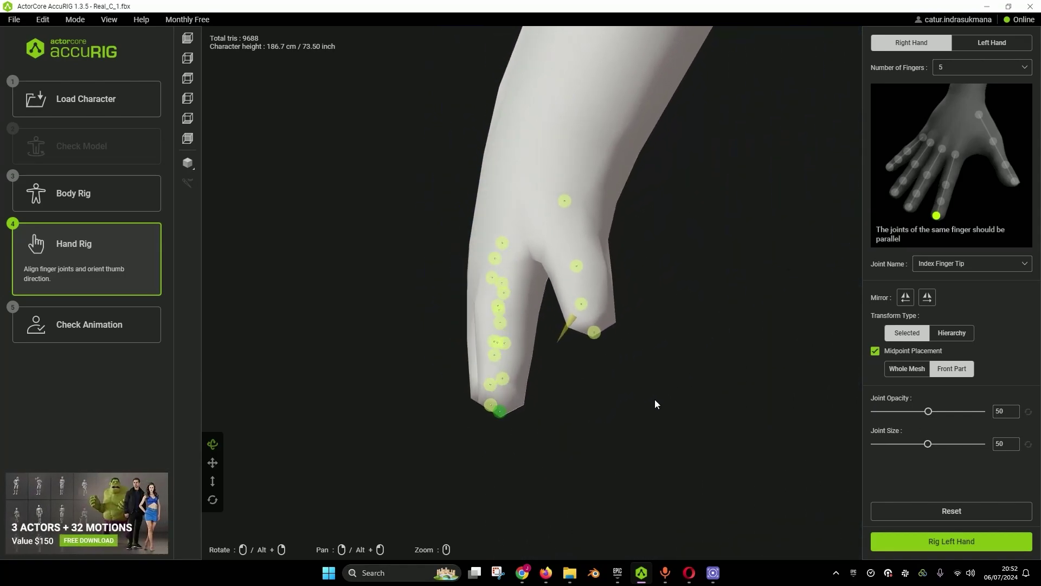
{"action": "mouse_move", "coordinate": [671, 353]}
{"action": "left_mouse_down"}
{"action": "mouse_move", "coordinate": [616, 388]}
{"action": "mouse_move", "coordinate": [723, 344]}
{"action": "left_mouse_up"}
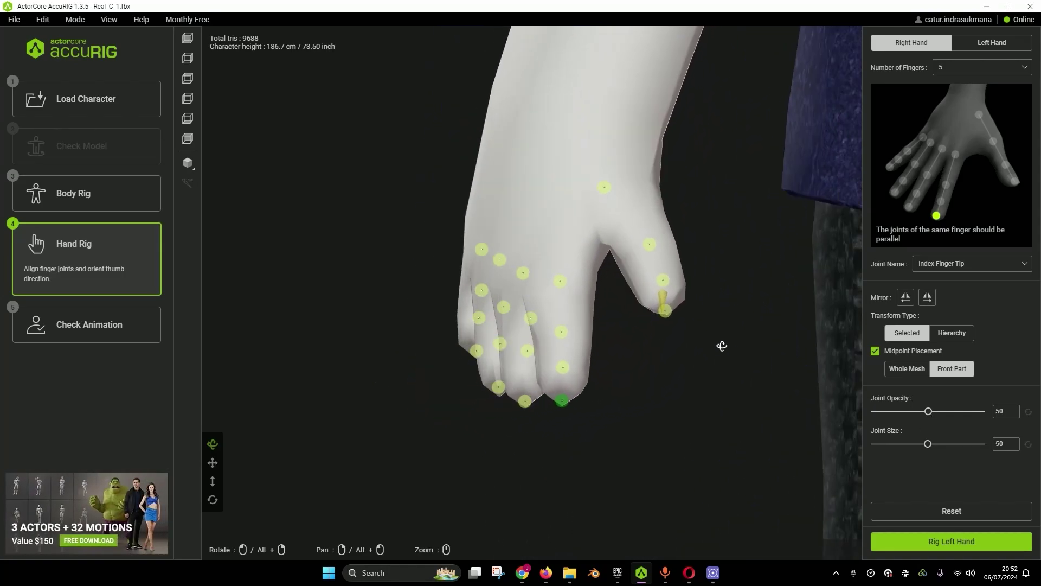
{"action": "left_click", "coordinate": [670, 278]}
{"action": "mouse_move", "coordinate": [670, 279]}
{"action": "left_mouse_down"}
{"action": "mouse_move", "coordinate": [717, 260]}
{"action": "mouse_move", "coordinate": [650, 194]}
{"action": "mouse_move", "coordinate": [685, 198]}
{"action": "mouse_move", "coordinate": [733, 234]}
{"action": "mouse_move", "coordinate": [772, 228]}
{"action": "left_mouse_up"}
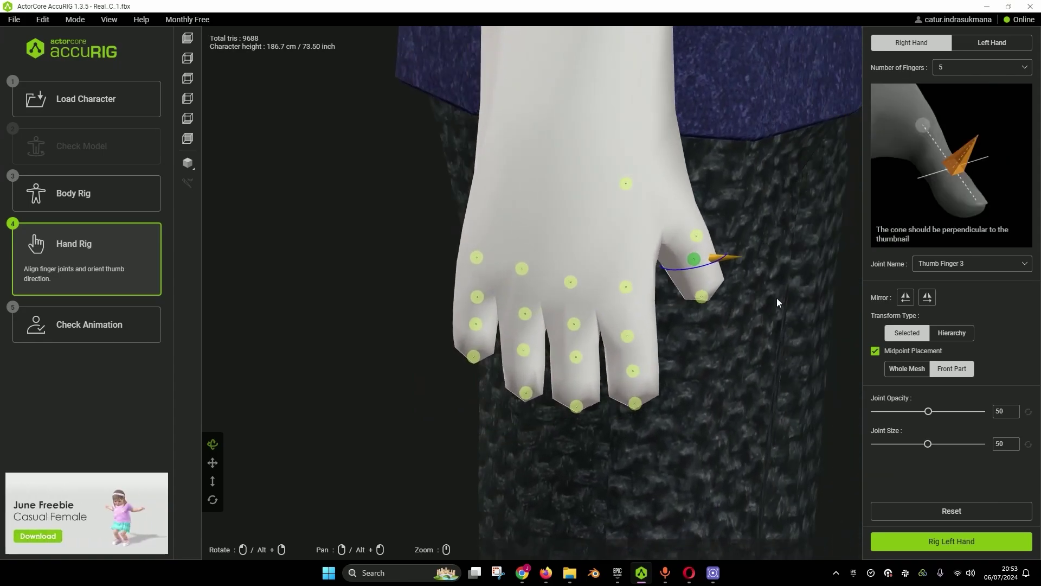
{"action": "left_click_drag", "start_coordinate": [777, 297], "coordinate": [734, 297]}
{"action": "left_click", "coordinate": [951, 541]}
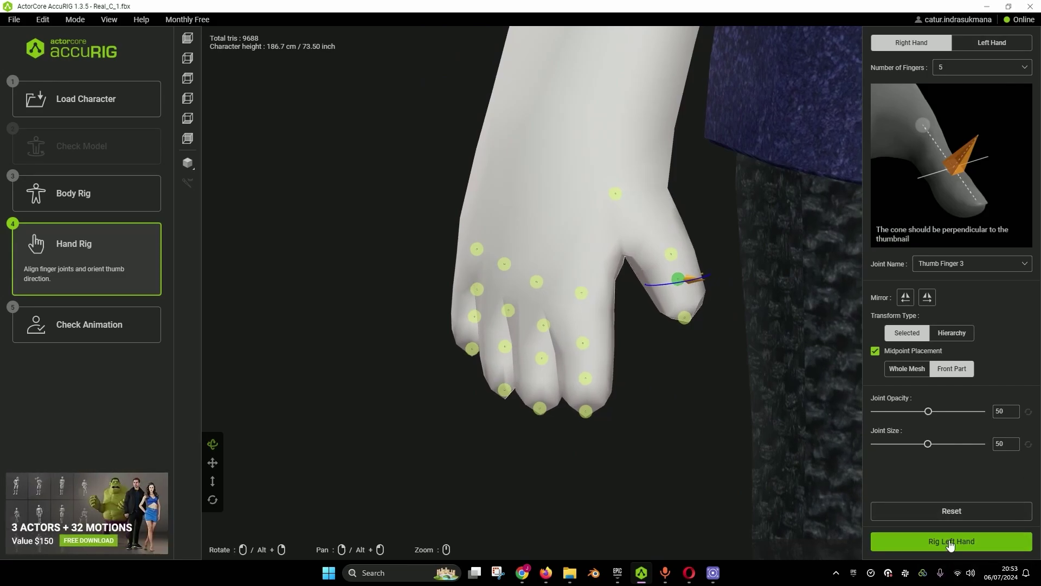
{"action": "mouse_move", "coordinate": [777, 272]}
{"action": "left_mouse_down"}
{"action": "mouse_move", "coordinate": [711, 264]}
{"action": "mouse_move", "coordinate": [790, 237]}
{"action": "mouse_move", "coordinate": [453, 305]}
{"action": "left_mouse_up"}
Step: Adjust the left hand's Middle Finger 3 and Middle Finger Tip joints
{"action": "left_click", "coordinate": [477, 296]}
{"action": "mouse_move", "coordinate": [590, 254]}
{"action": "left_mouse_down"}
{"action": "mouse_move", "coordinate": [510, 320]}
{"action": "mouse_move", "coordinate": [608, 305]}
{"action": "left_mouse_up"}
{"action": "left_click", "coordinate": [501, 314]}
{"action": "left_click_drag", "start_coordinate": [549, 362], "coordinate": [548, 346]}
{"action": "mouse_move", "coordinate": [533, 390]}
{"action": "left_mouse_down"}
{"action": "mouse_move", "coordinate": [542, 390]}
{"action": "mouse_move", "coordinate": [500, 336]}
{"action": "left_mouse_up"}
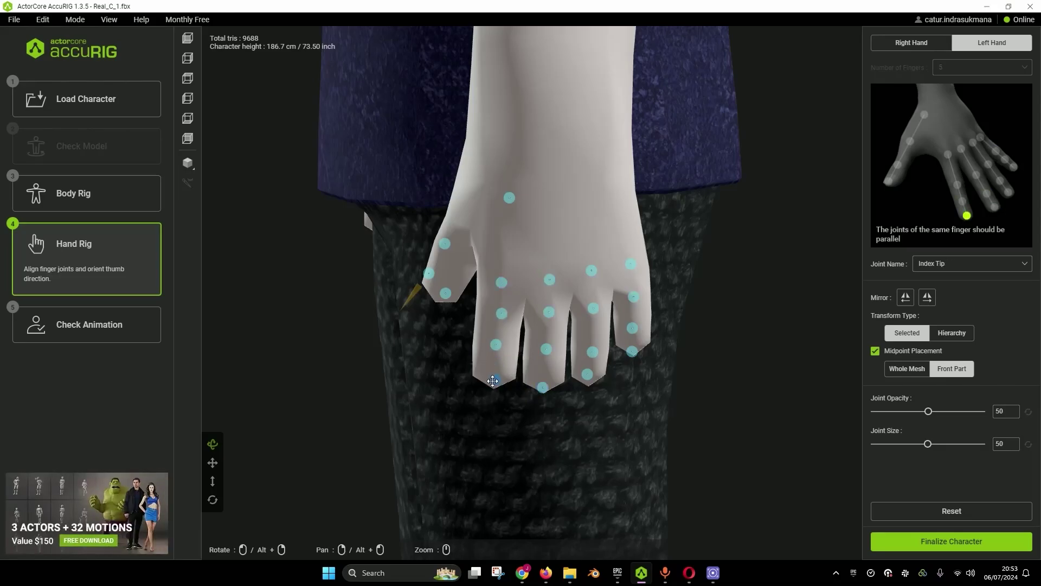
Step: Orbit and zoom out to review the left hand's back and fingers, then finalize the character
{"action": "mouse_move", "coordinate": [576, 414]}
{"action": "right_mouse_down"}
{"action": "mouse_move", "coordinate": [618, 386]}
{"action": "mouse_move", "coordinate": [535, 401]}
{"action": "mouse_move", "coordinate": [644, 413]}
{"action": "mouse_move", "coordinate": [590, 242]}
{"action": "mouse_move", "coordinate": [627, 181]}
{"action": "mouse_move", "coordinate": [518, 206]}
{"action": "right_mouse_up"}
{"action": "mouse_move", "coordinate": [623, 209]}
{"action": "right_mouse_down"}
{"action": "mouse_move", "coordinate": [520, 220]}
{"action": "mouse_move", "coordinate": [542, 210]}
{"action": "right_mouse_up"}
{"action": "right_click_drag", "start_coordinate": [675, 243], "coordinate": [610, 244]}
{"action": "scroll", "coordinate": [687, 271], "scroll_direction": "down", "scroll_amount": 3}
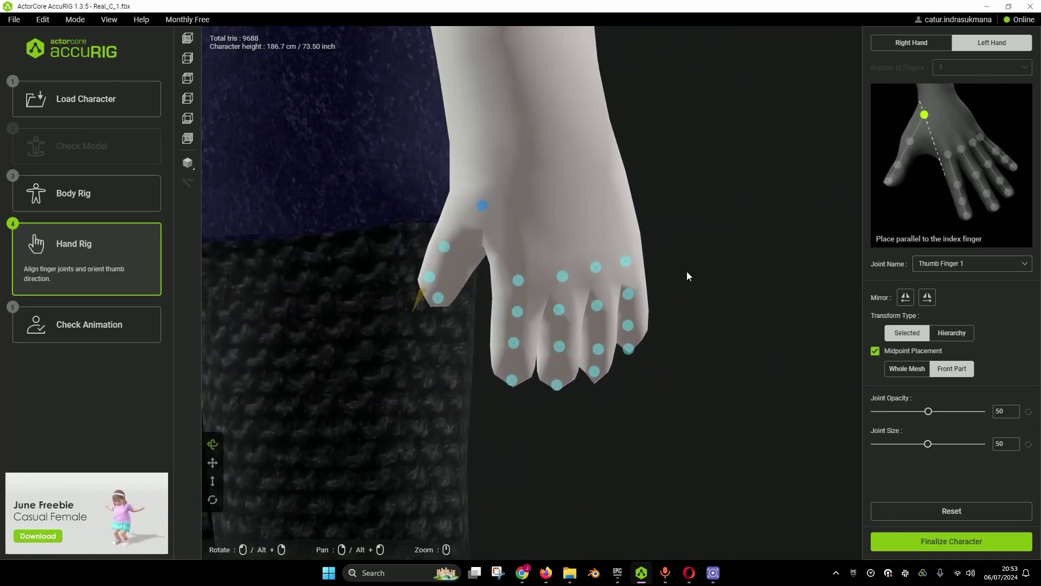
{"action": "scroll", "coordinate": [680, 277], "scroll_direction": "down", "scroll_amount": 3}
{"action": "scroll", "coordinate": [633, 320], "scroll_direction": "down", "scroll_amount": 3}
{"action": "right_click_drag", "start_coordinate": [634, 320], "coordinate": [502, 325]}
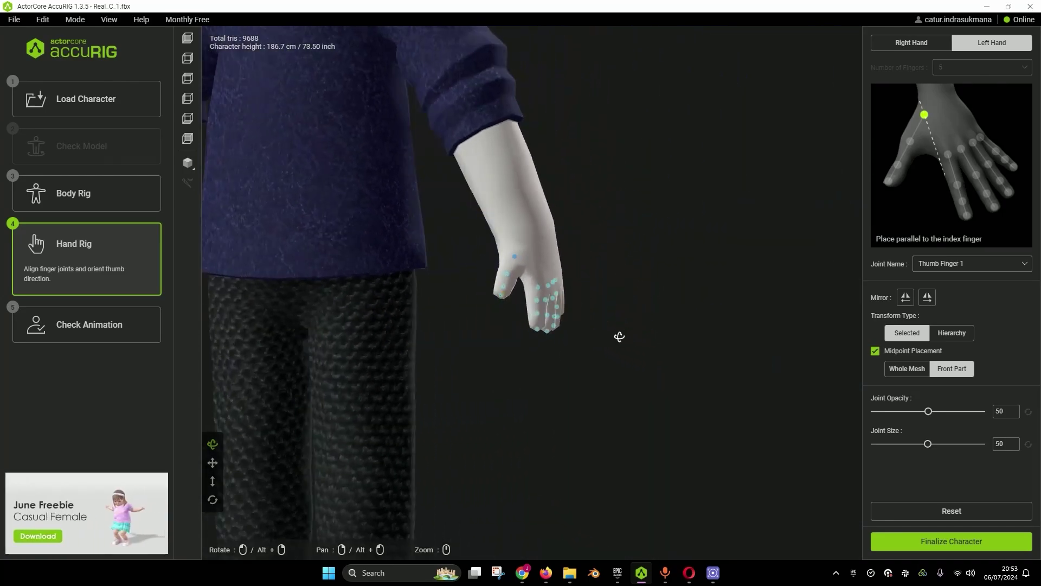
{"action": "right_click_drag", "start_coordinate": [618, 335], "coordinate": [590, 326]}
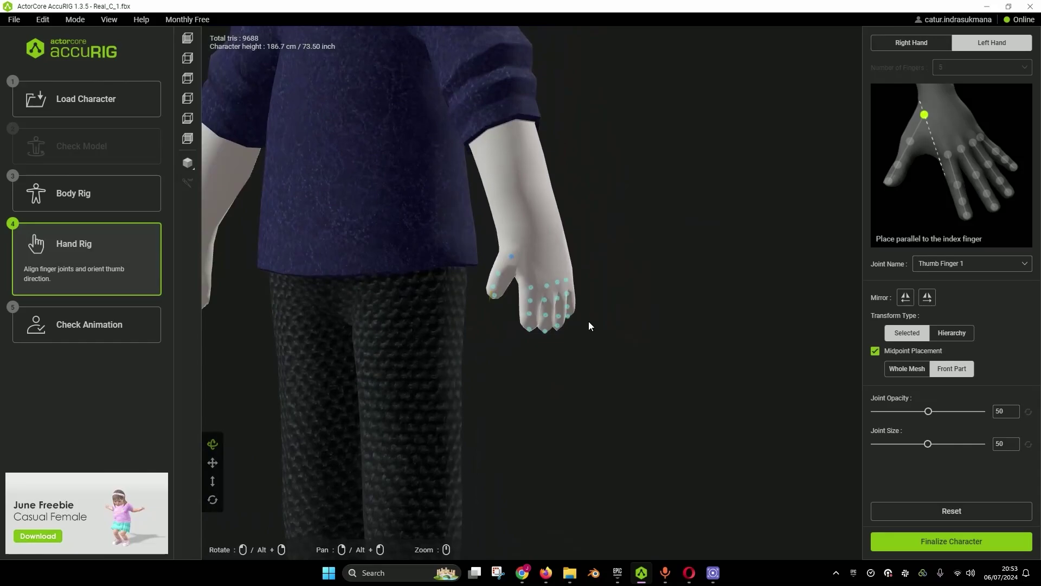
{"action": "left_click", "coordinate": [936, 547]}
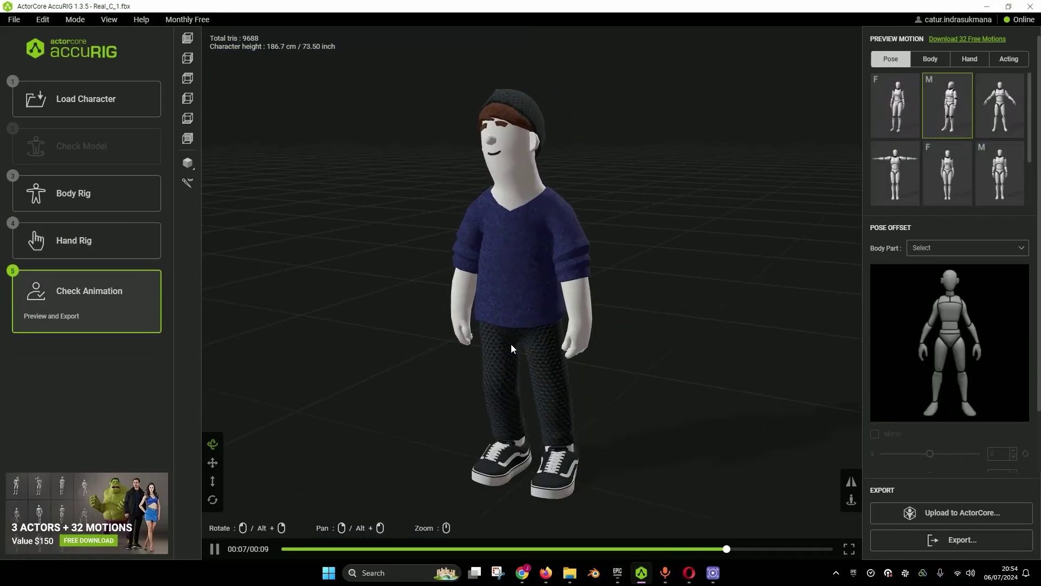
Step: Preview the rigged character in the A-pose, T-pose and other standing poses
{"action": "mouse_move", "coordinate": [578, 350]}
{"action": "right_mouse_down"}
{"action": "mouse_move", "coordinate": [519, 327]}
{"action": "mouse_move", "coordinate": [604, 332]}
{"action": "right_mouse_up"}
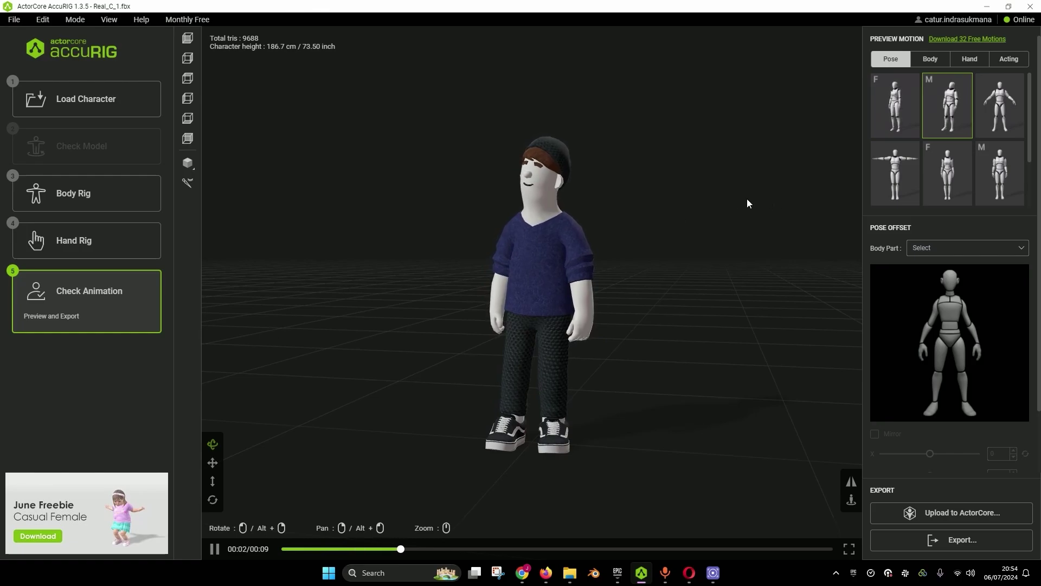
{"action": "left_click", "coordinate": [999, 105]}
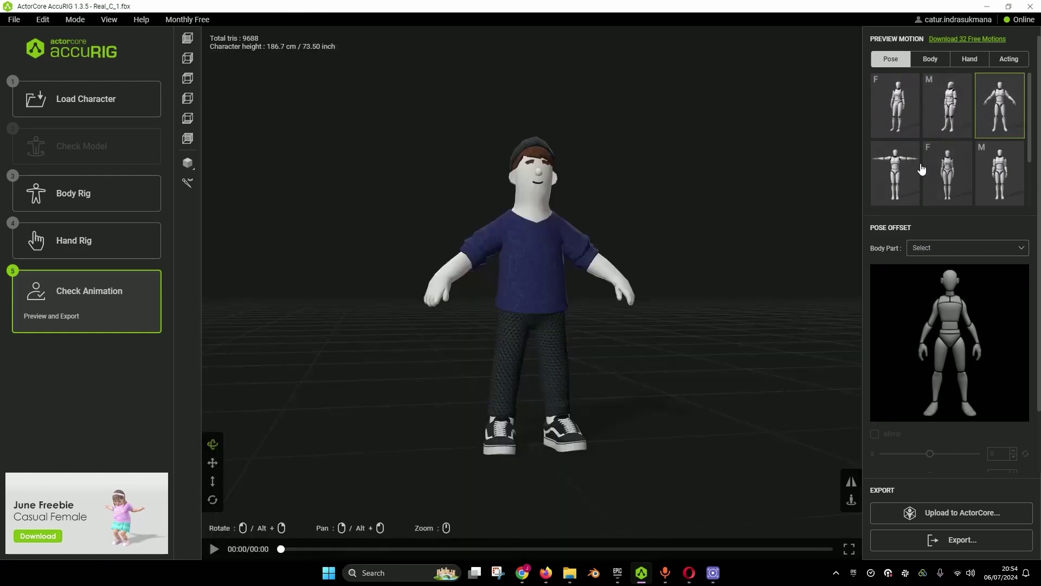
{"action": "left_click", "coordinate": [898, 180]}
{"action": "left_click", "coordinate": [965, 184]}
{"action": "left_click", "coordinate": [1000, 180]}
{"action": "mouse_move", "coordinate": [727, 254]}
{"action": "left_mouse_down"}
{"action": "mouse_move", "coordinate": [784, 246]}
{"action": "mouse_move", "coordinate": [755, 258]}
{"action": "left_mouse_up"}
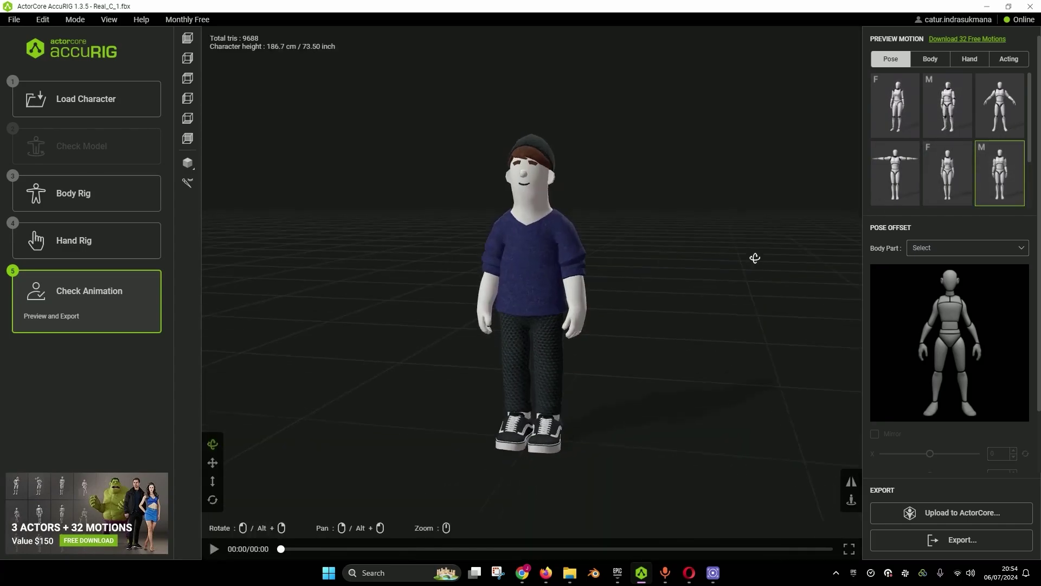
Step: Test the rig with the first body motion and two male body motions
{"action": "left_click", "coordinate": [935, 65]}
{"action": "left_click", "coordinate": [904, 112]}
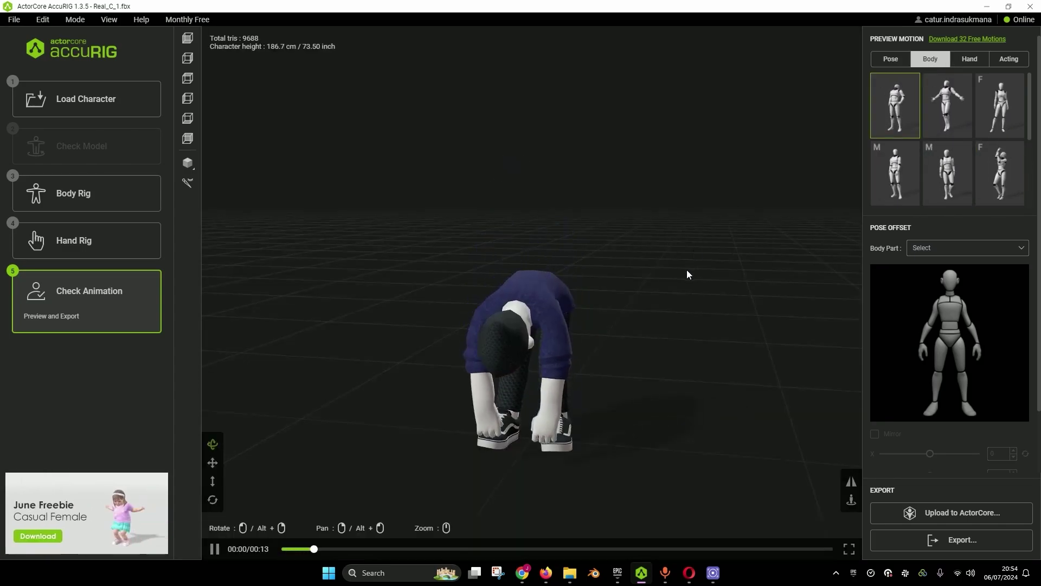
{"action": "left_click_drag", "start_coordinate": [676, 307], "coordinate": [576, 326]}
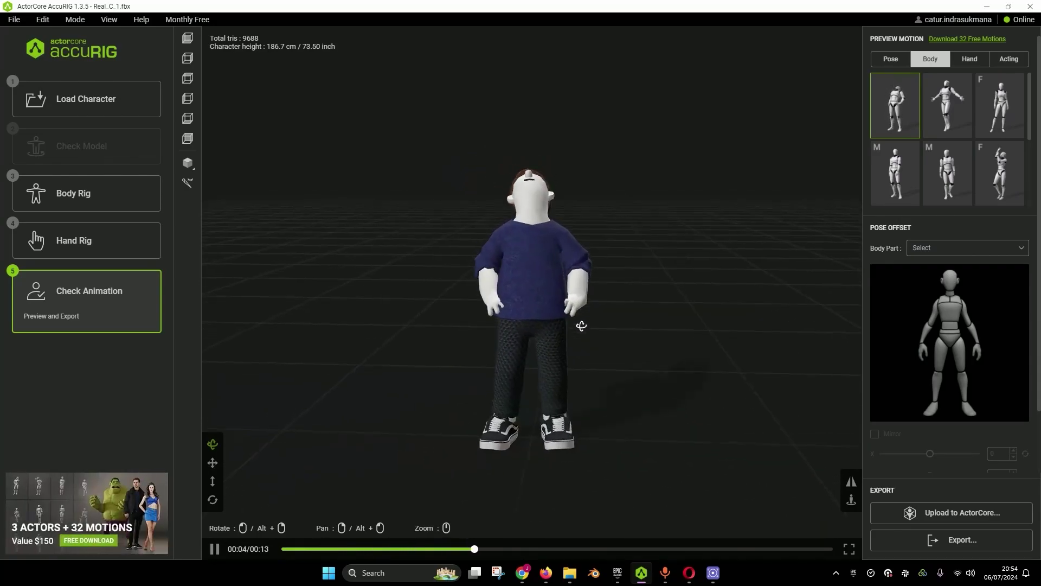
{"action": "left_click", "coordinate": [895, 173]}
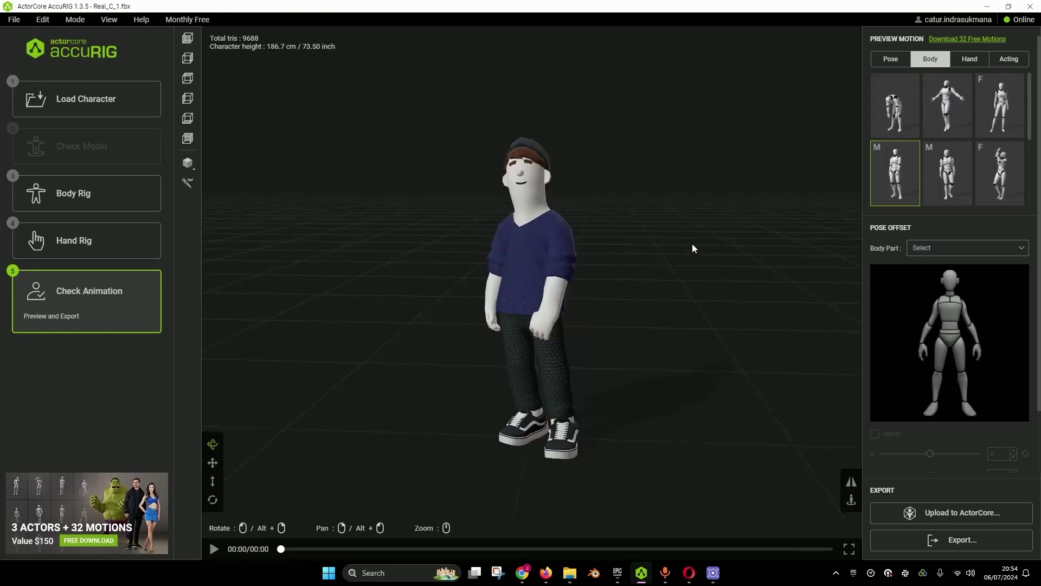
{"action": "left_click_drag", "start_coordinate": [727, 256], "coordinate": [724, 260]}
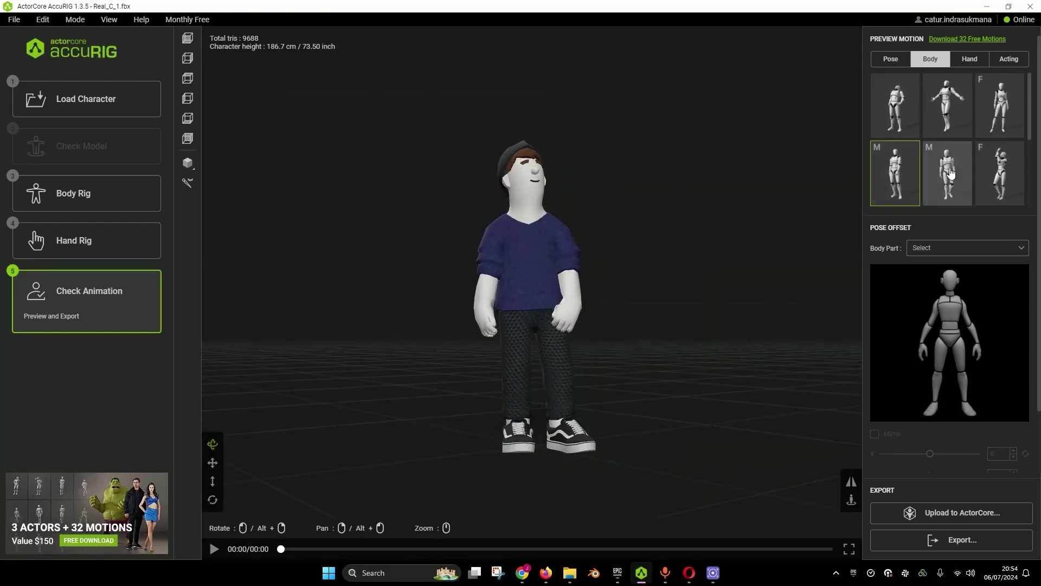
{"action": "left_click", "coordinate": [949, 173]}
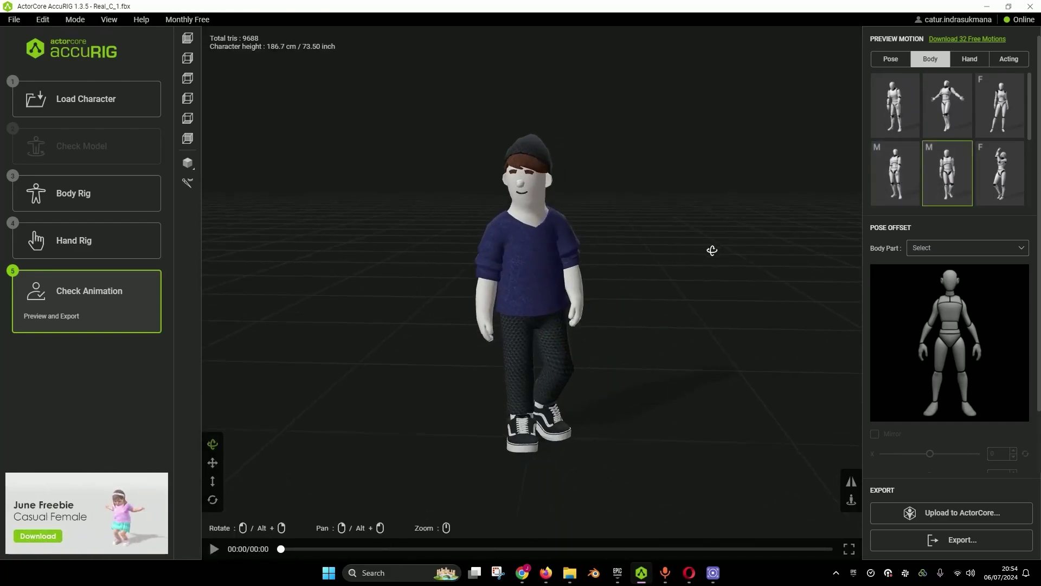
Step: Try the hand preview motions, from the first through the fifth, including the fist motion
{"action": "left_click", "coordinate": [968, 58]}
{"action": "left_click", "coordinate": [896, 105]}
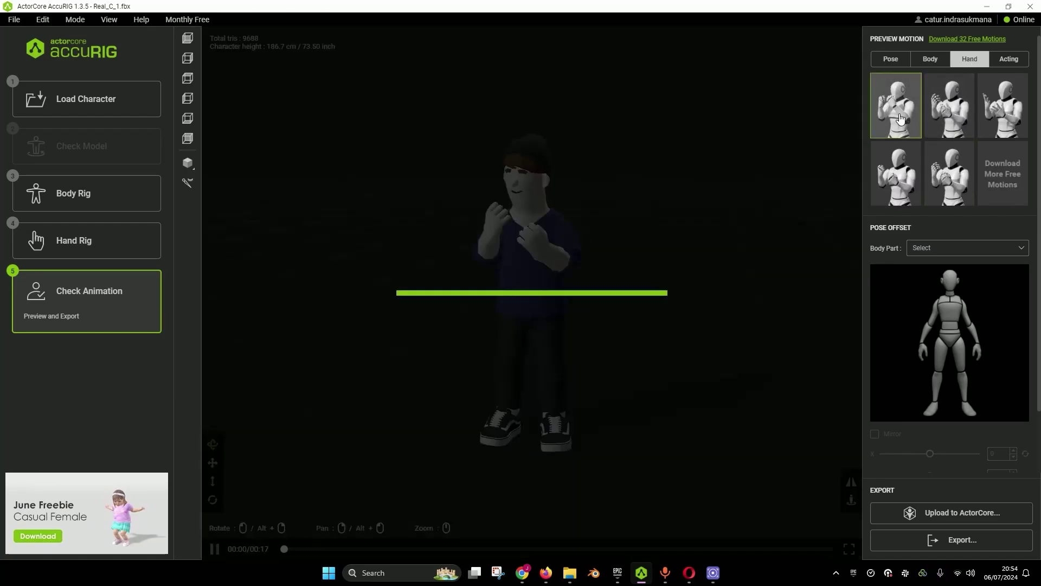
{"action": "mouse_move", "coordinate": [555, 180]}
{"action": "left_mouse_down"}
{"action": "mouse_move", "coordinate": [529, 268]}
{"action": "mouse_move", "coordinate": [489, 246]}
{"action": "mouse_move", "coordinate": [590, 229]}
{"action": "left_mouse_up"}
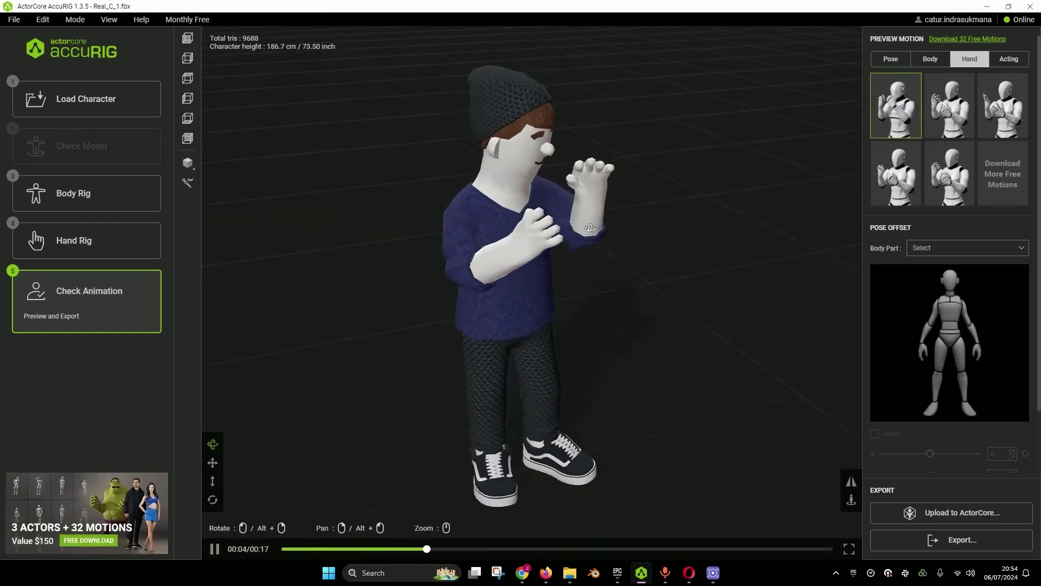
{"action": "left_click", "coordinate": [954, 109]}
{"action": "left_click", "coordinate": [895, 171]}
{"action": "left_click_drag", "start_coordinate": [634, 229], "coordinate": [594, 244]}
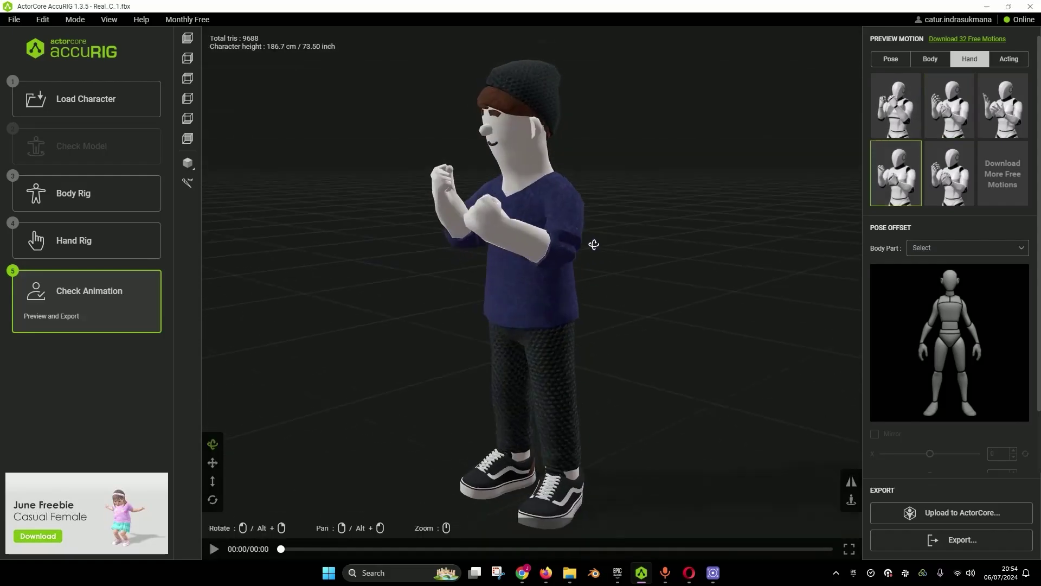
{"action": "key", "text": "Right"}
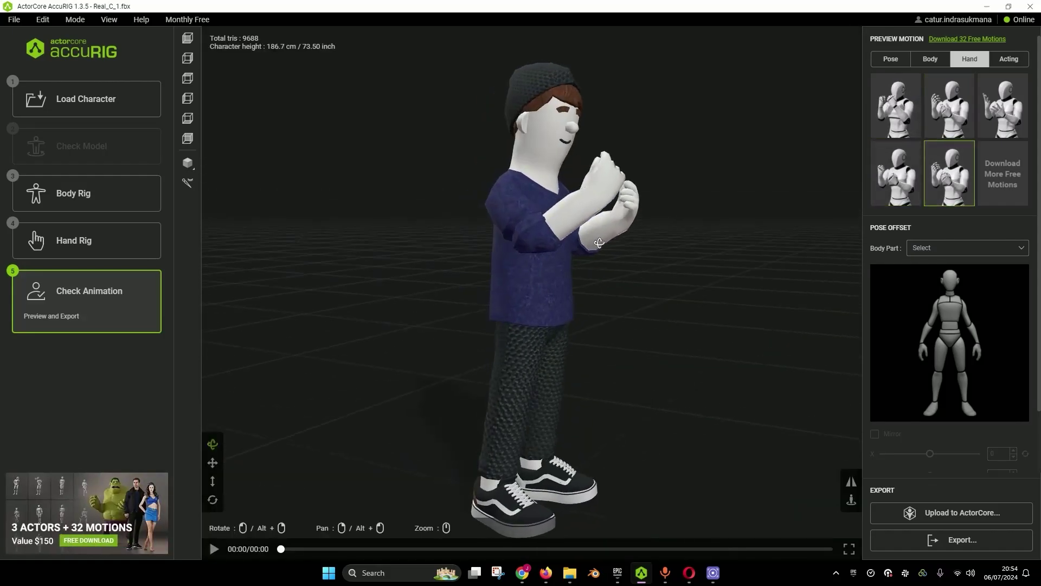
{"action": "mouse_move", "coordinate": [599, 242]}
{"action": "left_mouse_down"}
{"action": "mouse_move", "coordinate": [435, 297]}
{"action": "mouse_move", "coordinate": [718, 258]}
{"action": "mouse_move", "coordinate": [637, 270]}
{"action": "left_mouse_up"}
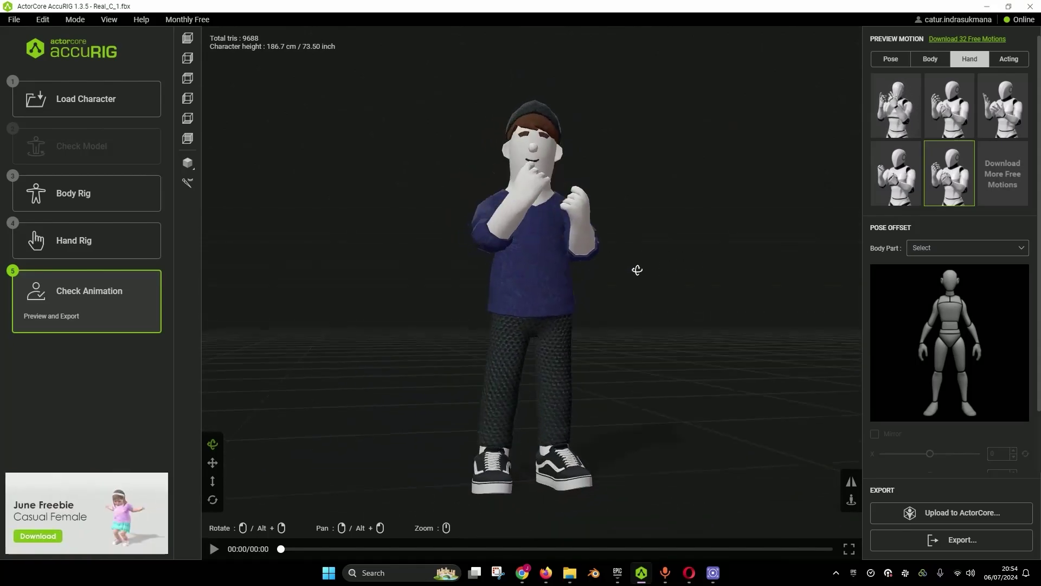
{"action": "key", "text": "Left"}
{"action": "key", "text": "Left"}
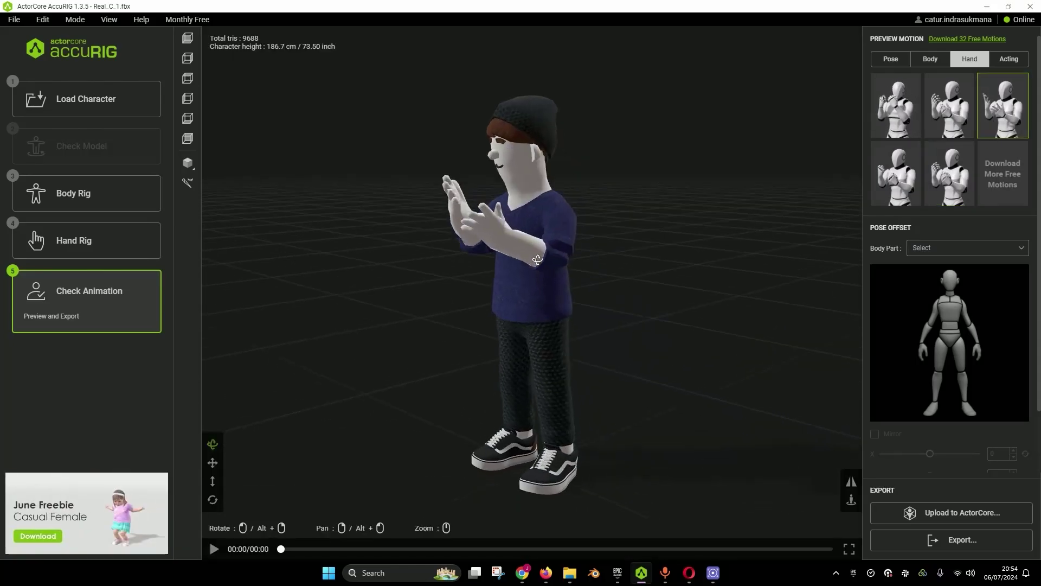
{"action": "key", "text": "Right"}
{"action": "left_click_drag", "start_coordinate": [540, 250], "coordinate": [592, 250]}
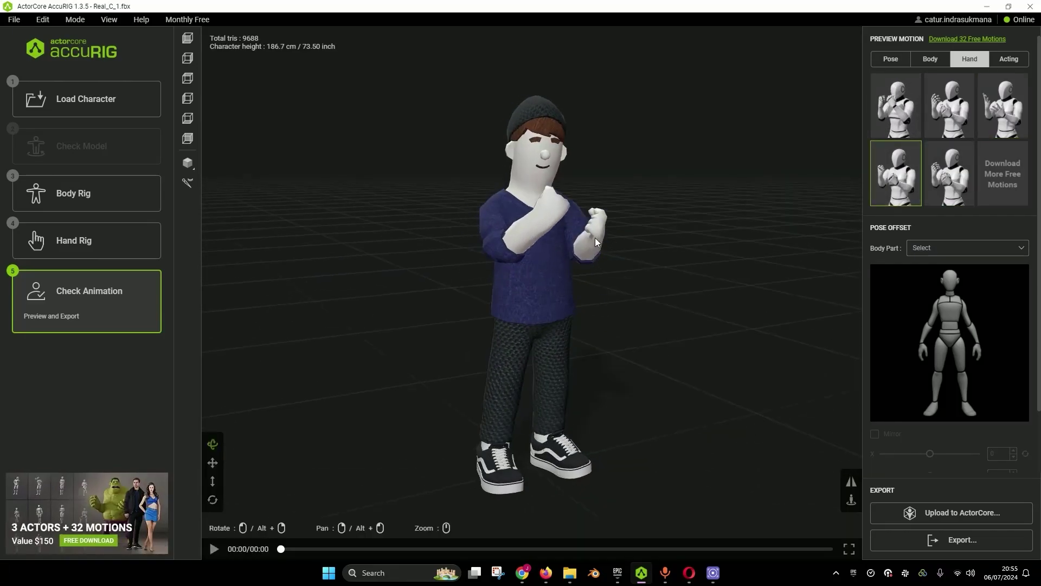
{"action": "left_click", "coordinate": [86, 197]}
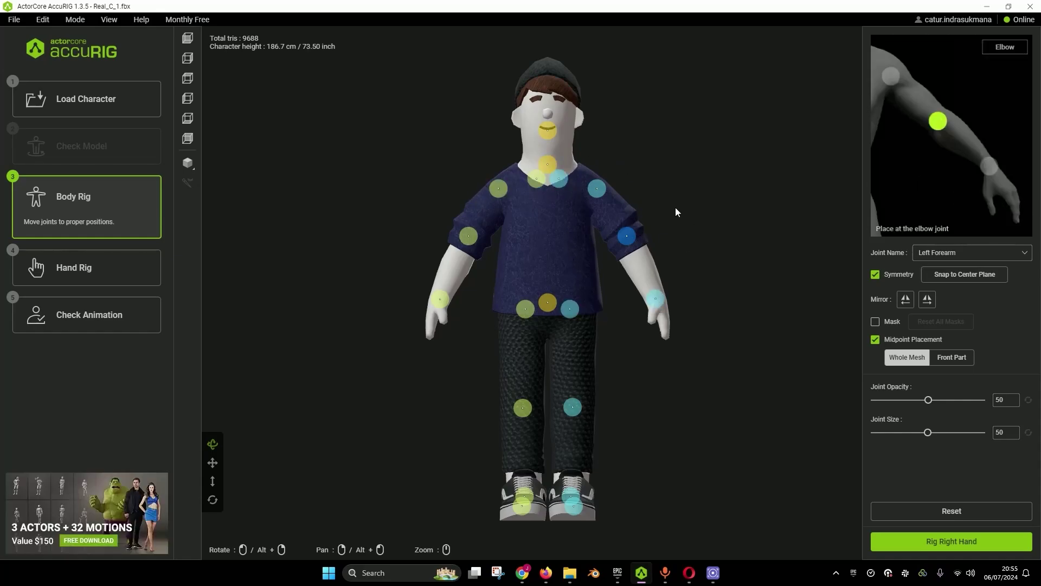
Step: Review the hand rig joints while orbiting around the animating character
{"action": "left_click", "coordinate": [83, 271]}
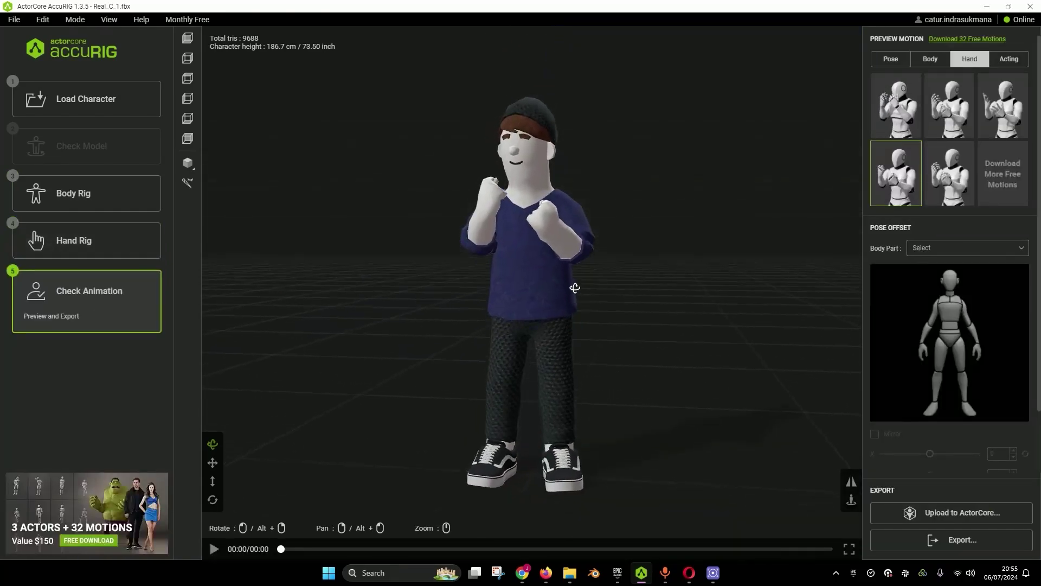
{"action": "left_click_drag", "start_coordinate": [535, 347], "coordinate": [476, 295]}
{"action": "mouse_move", "coordinate": [553, 315]}
{"action": "left_mouse_down"}
{"action": "mouse_move", "coordinate": [620, 274]}
{"action": "mouse_move", "coordinate": [483, 322]}
{"action": "left_mouse_up"}
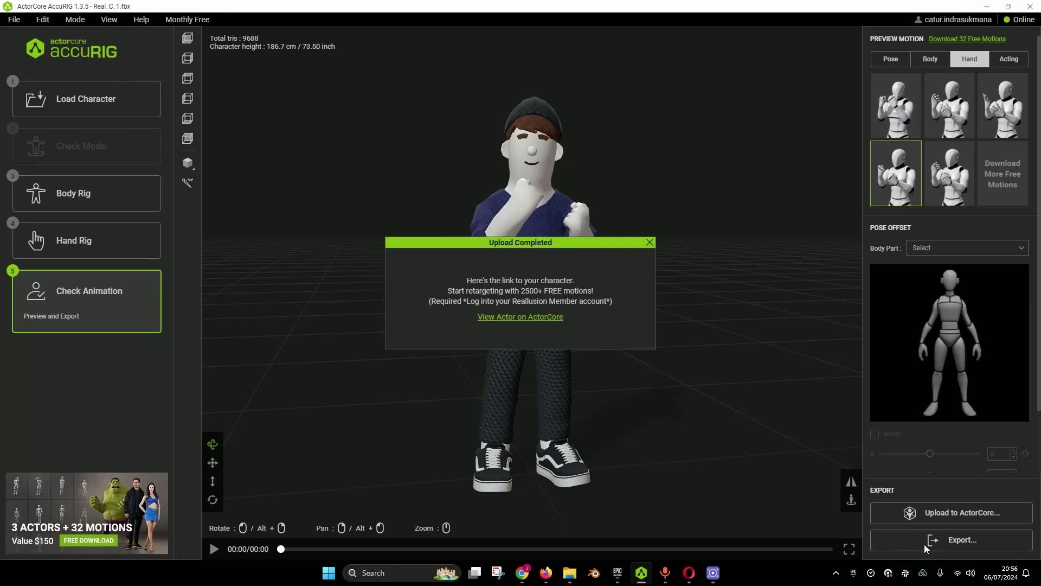
Step: Dismiss the upload notice and export the character as Real_C_1.iAvatar for iClone 8
{"action": "left_click", "coordinate": [650, 242]}
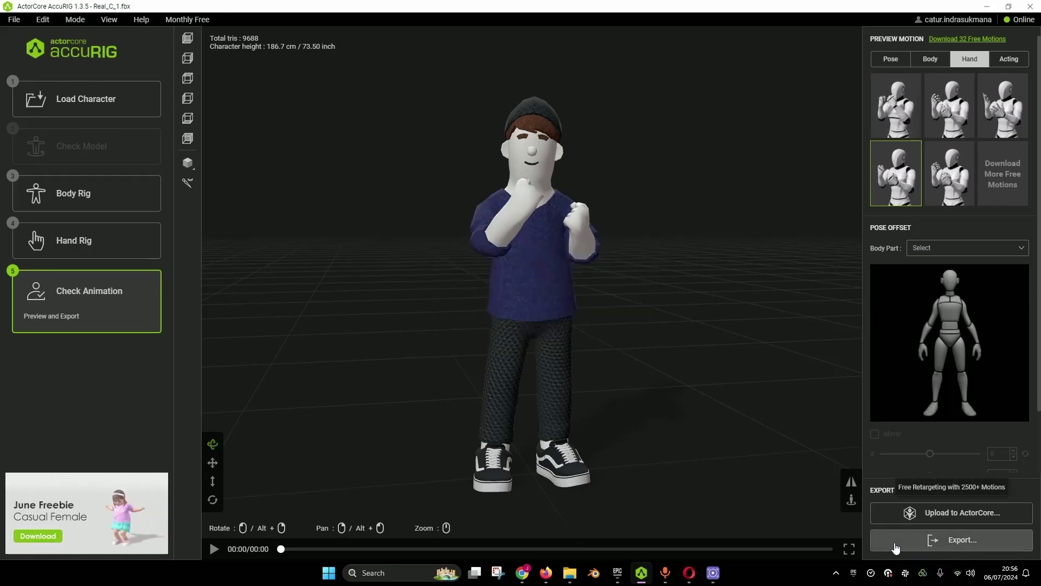
{"action": "left_click", "coordinate": [954, 540]}
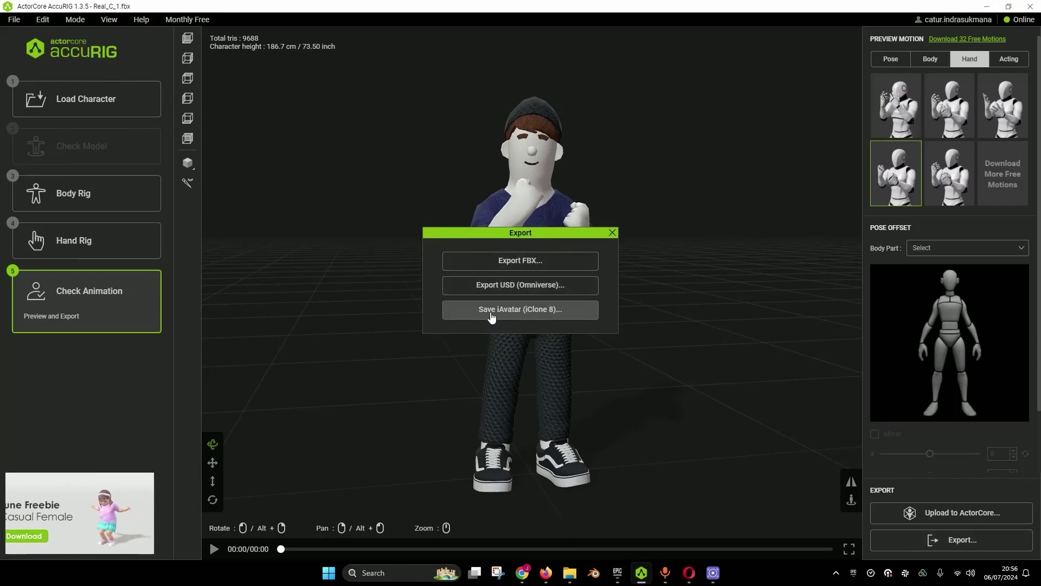
{"action": "left_click", "coordinate": [552, 313]}
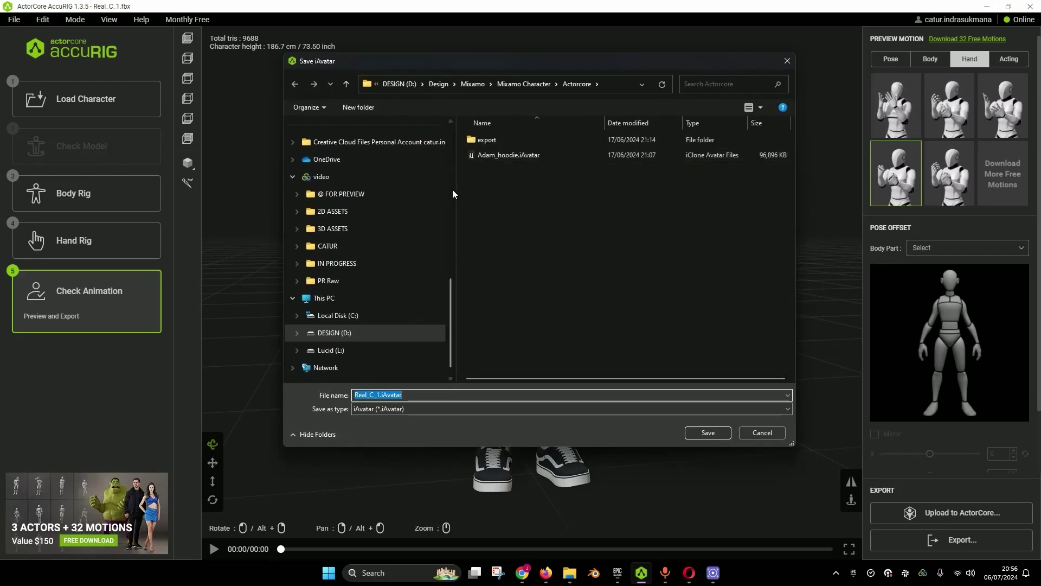
{"action": "left_click", "coordinate": [708, 433]}
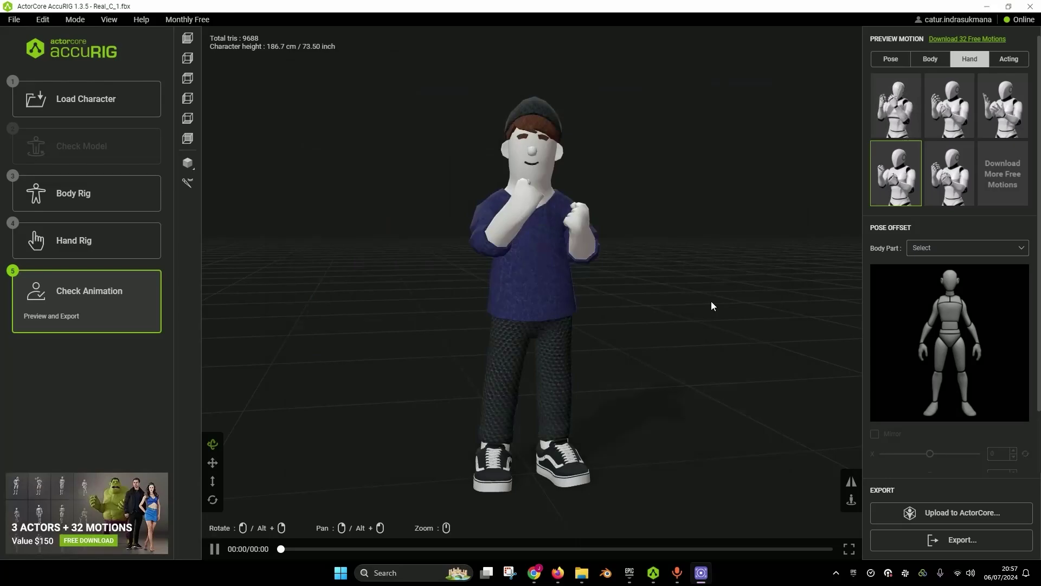
Step: Open Real_C_1 from Uploaded Actors on ActorCore and orbit its preview to front and side views
{"action": "mouse_move", "coordinate": [557, 572]}
{"action": "left_click", "coordinate": [618, 518]}
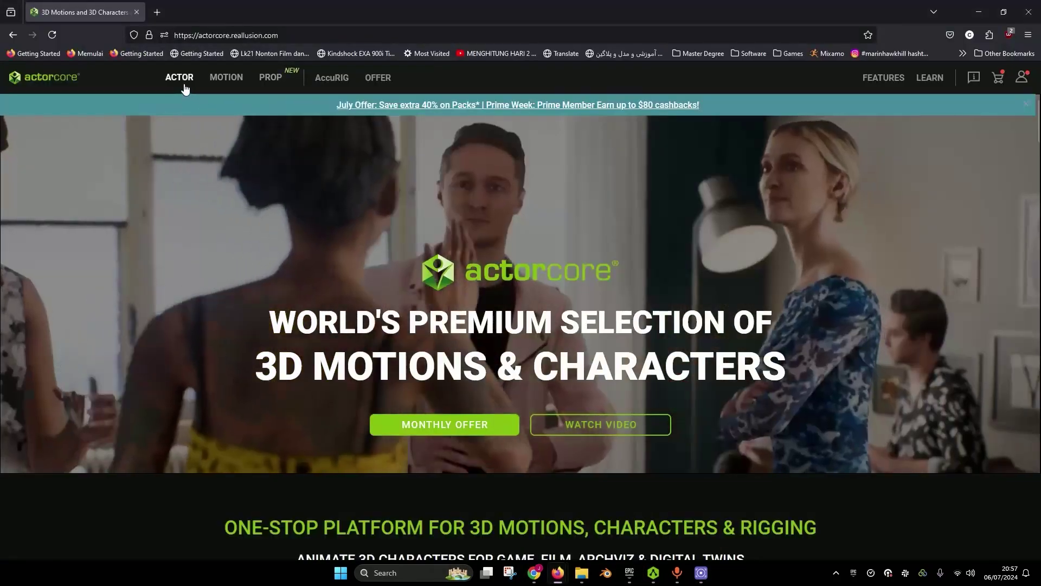
{"action": "left_click", "coordinate": [183, 87]}
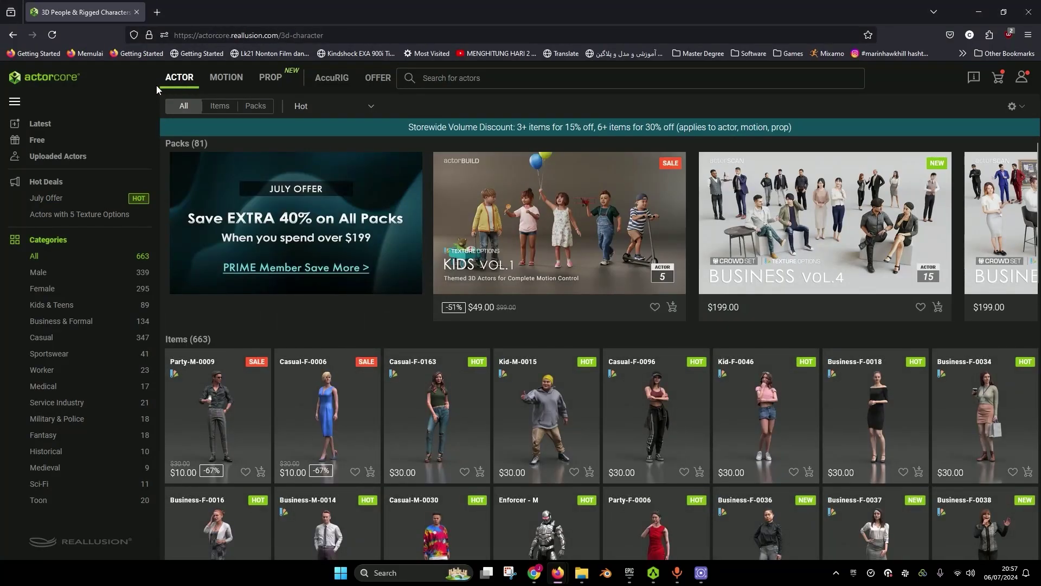
{"action": "left_click", "coordinate": [57, 157]}
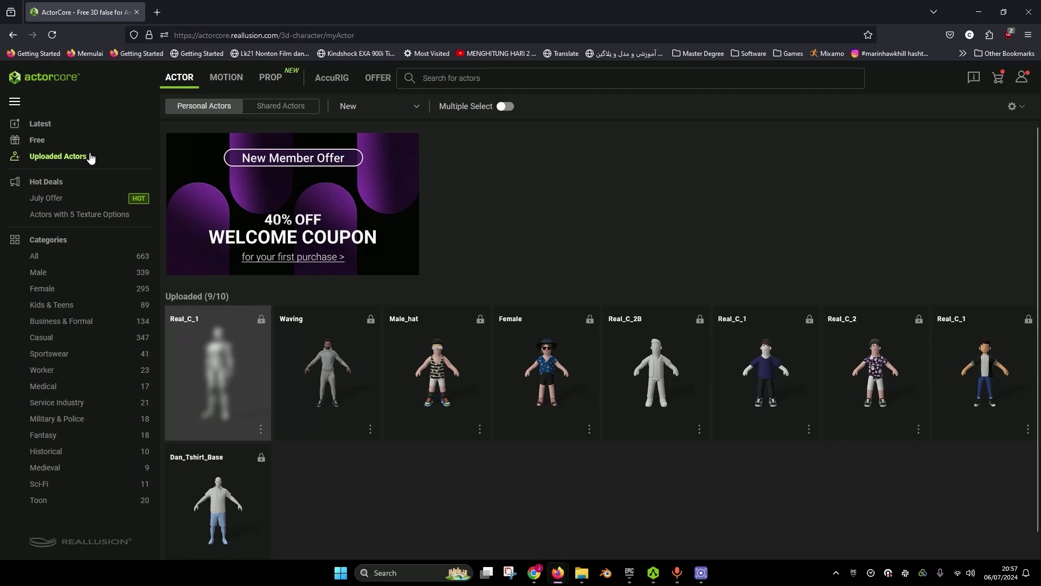
{"action": "scroll", "coordinate": [237, 370], "scroll_direction": "down", "scroll_amount": 1}
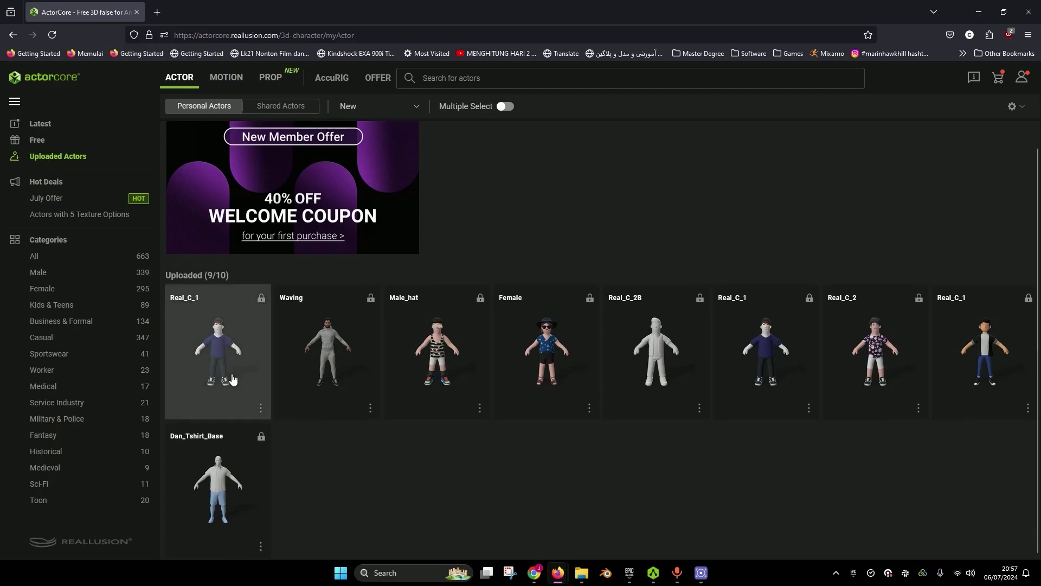
{"action": "left_click", "coordinate": [228, 374]}
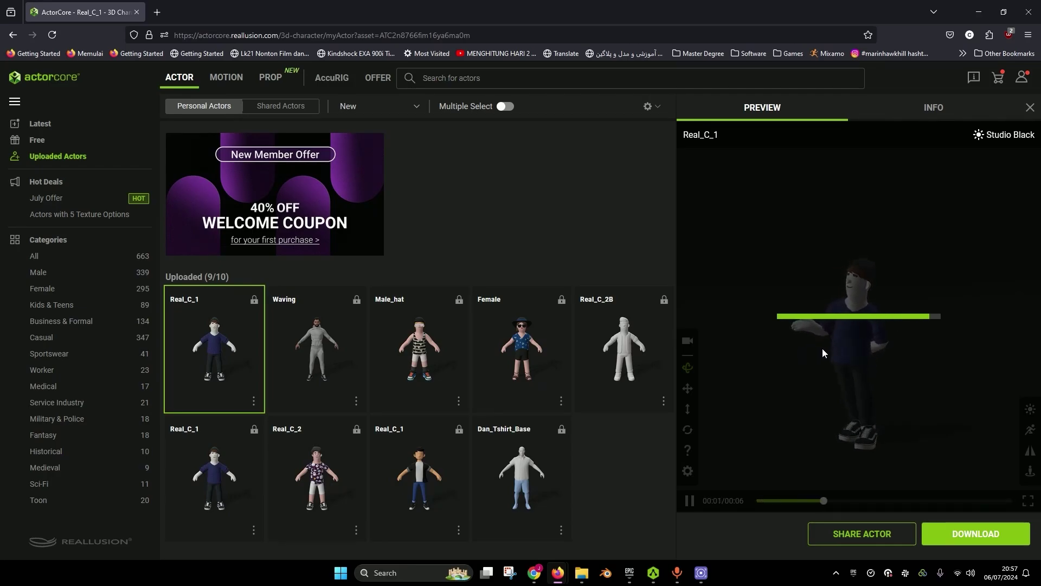
{"action": "left_click_drag", "start_coordinate": [825, 324], "coordinate": [878, 318]}
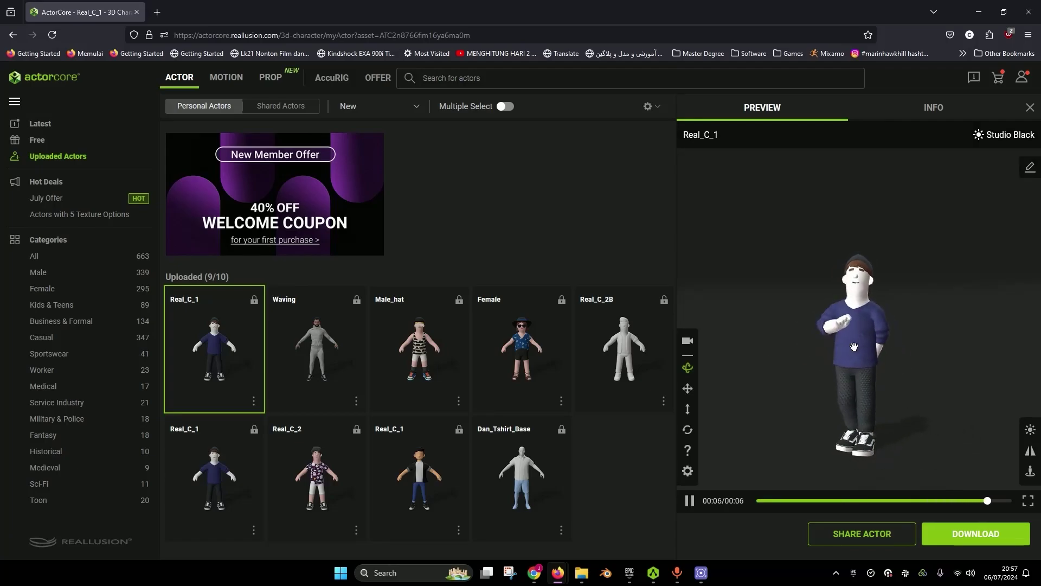
{"action": "left_click_drag", "start_coordinate": [840, 354], "coordinate": [925, 355]}
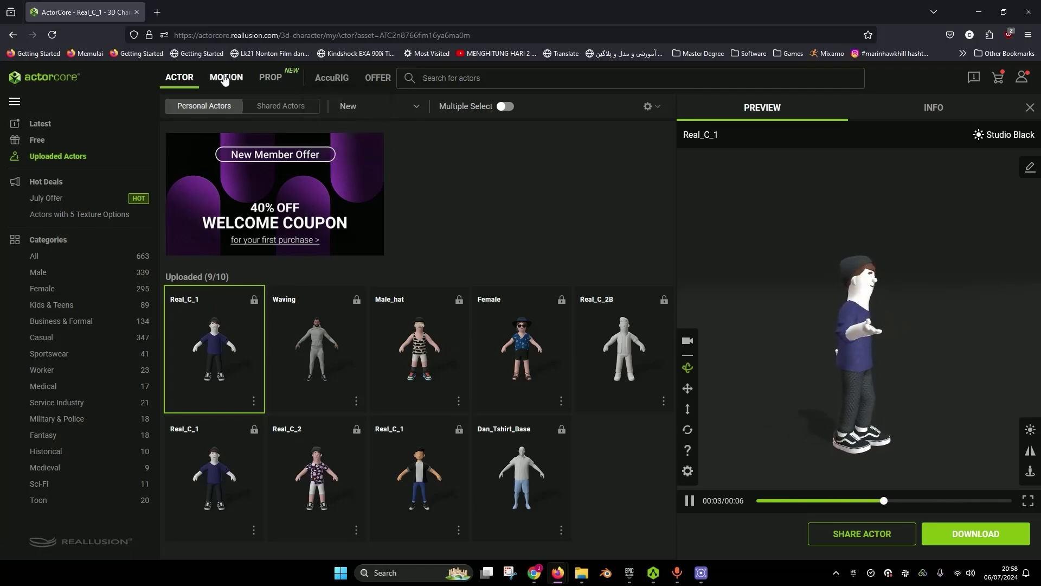
Step: Browse the Daily Life motion categories, including Occupation and Transportation
{"action": "left_click", "coordinate": [225, 77]}
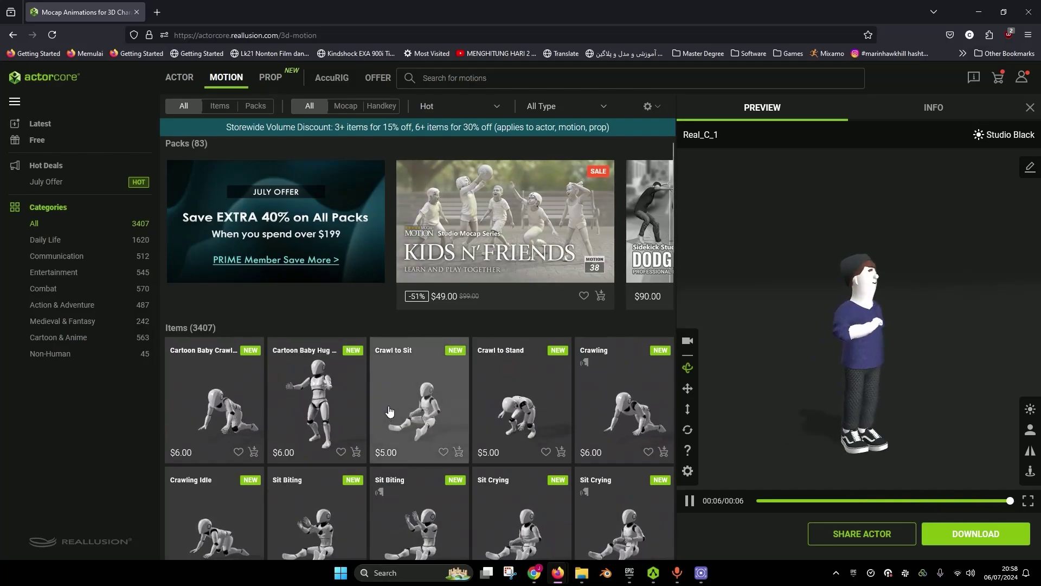
{"action": "scroll", "coordinate": [394, 398], "scroll_direction": "down", "scroll_amount": 8}
{"action": "scroll", "coordinate": [394, 398], "scroll_direction": "up", "scroll_amount": 4}
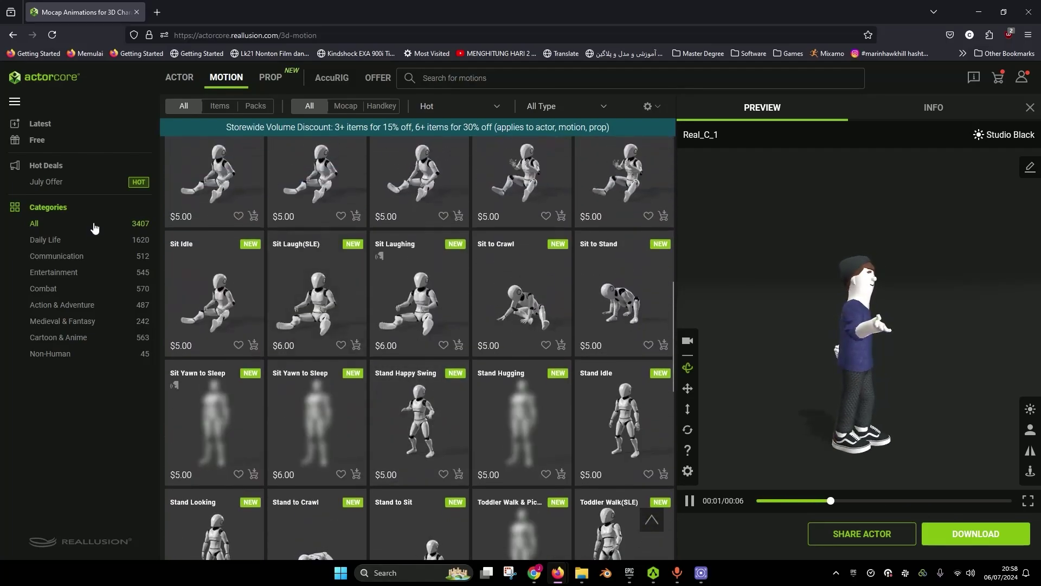
{"action": "left_click", "coordinate": [55, 239]}
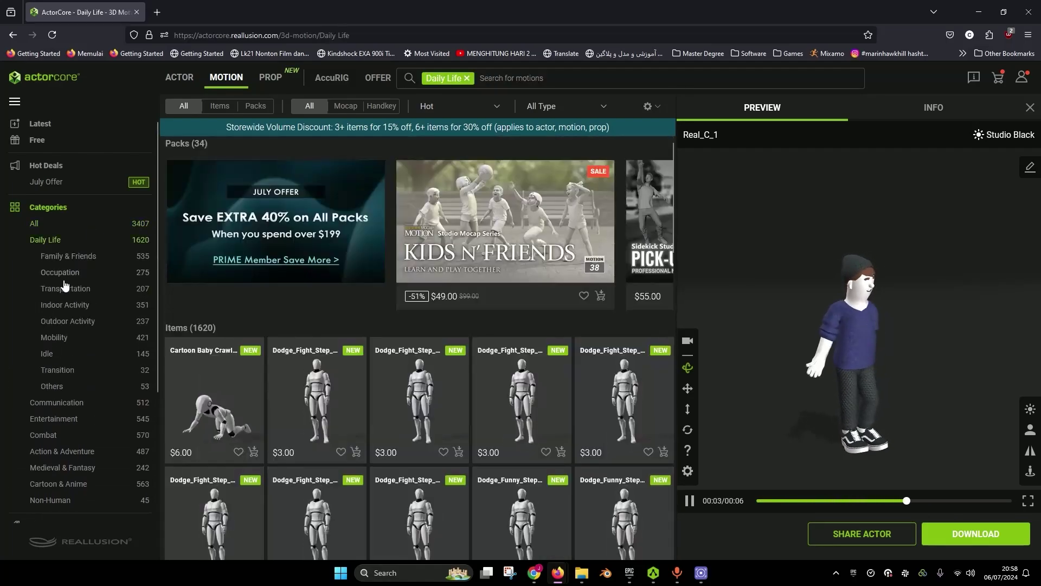
{"action": "left_click", "coordinate": [60, 273]}
{"action": "left_click", "coordinate": [85, 290]}
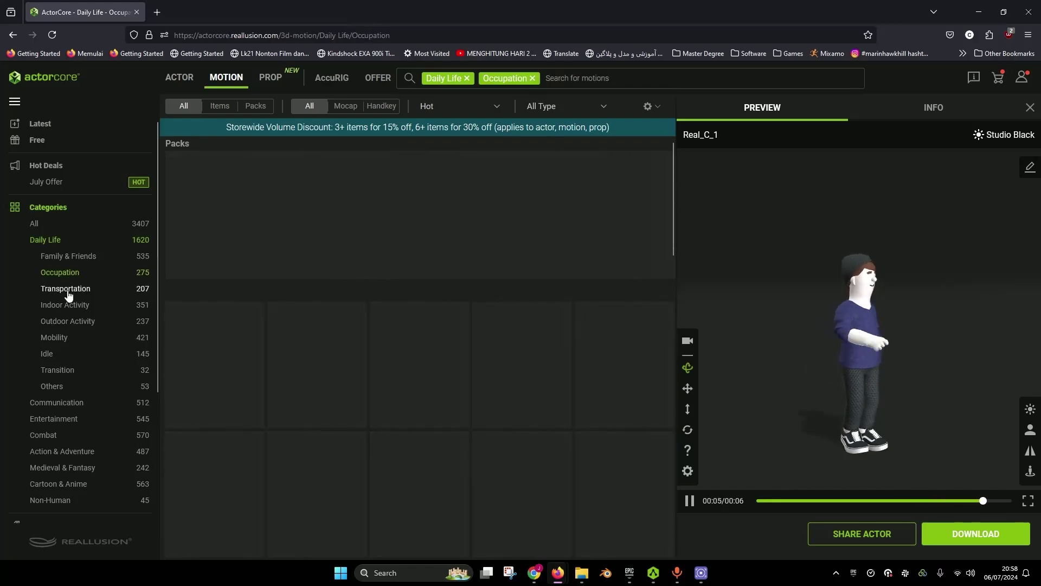
Step: Narrow the motion list to Communication > Response, passing through Mobile & Phone
{"action": "scroll", "coordinate": [116, 286], "scroll_direction": "down", "scroll_amount": 3}
{"action": "scroll", "coordinate": [57, 282], "scroll_direction": "up", "scroll_amount": 1}
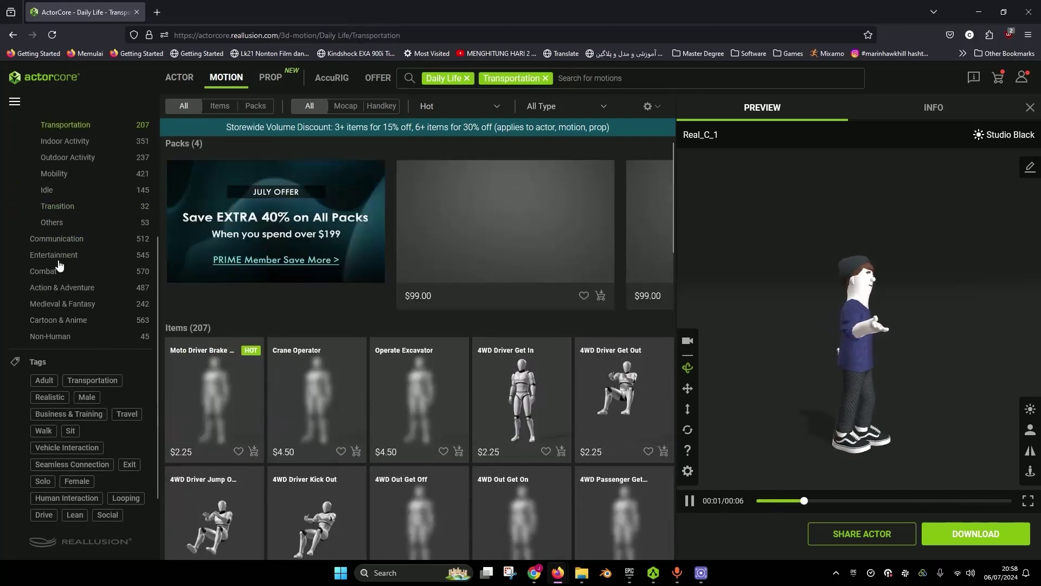
{"action": "scroll", "coordinate": [58, 380], "scroll_direction": "up", "scroll_amount": 2}
{"action": "left_click", "coordinate": [60, 398]}
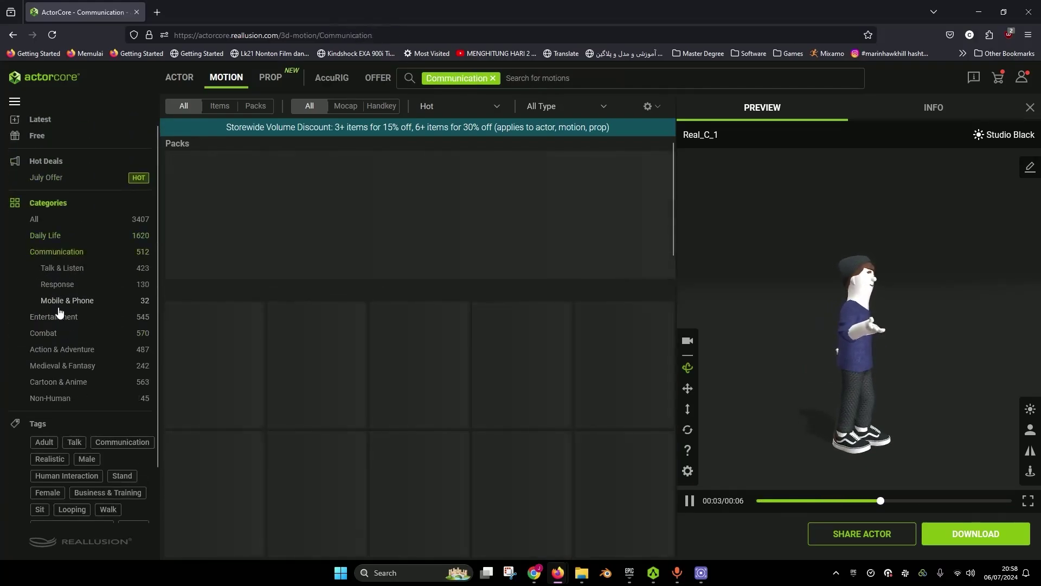
{"action": "left_click", "coordinate": [59, 307]}
{"action": "left_click", "coordinate": [58, 287]}
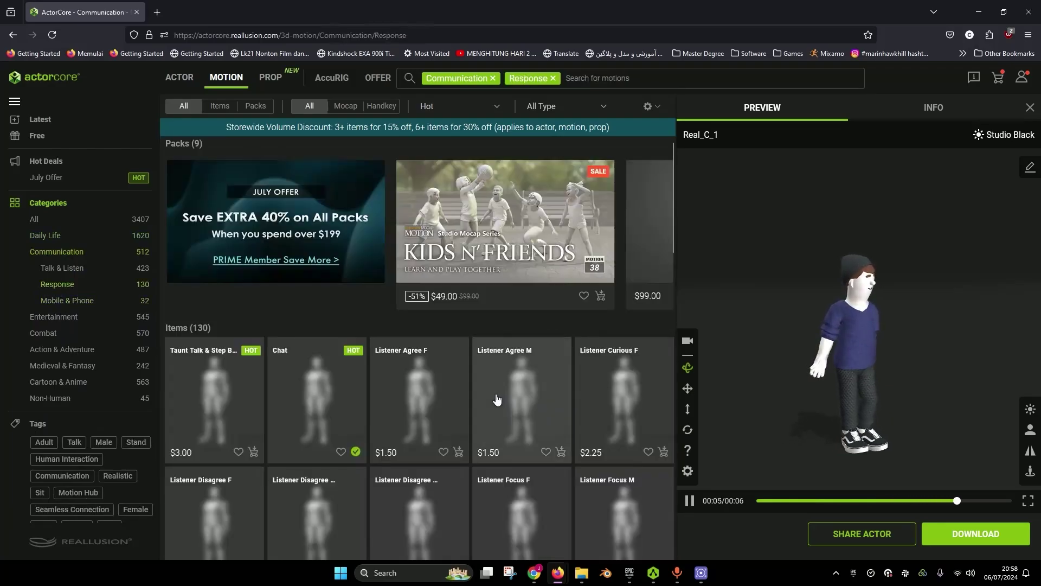
Step: Preview the Chat motion on Real_C_1, then clear the category filters
{"action": "scroll", "coordinate": [460, 357], "scroll_direction": "down", "scroll_amount": 3}
{"action": "scroll", "coordinate": [459, 357], "scroll_direction": "up", "scroll_amount": 2}
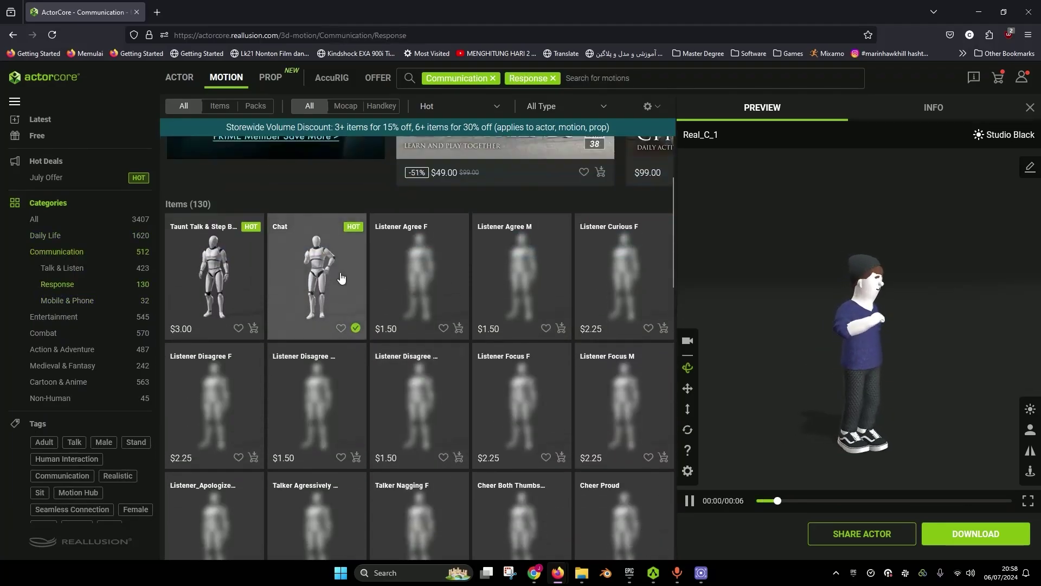
{"action": "left_click", "coordinate": [344, 278]}
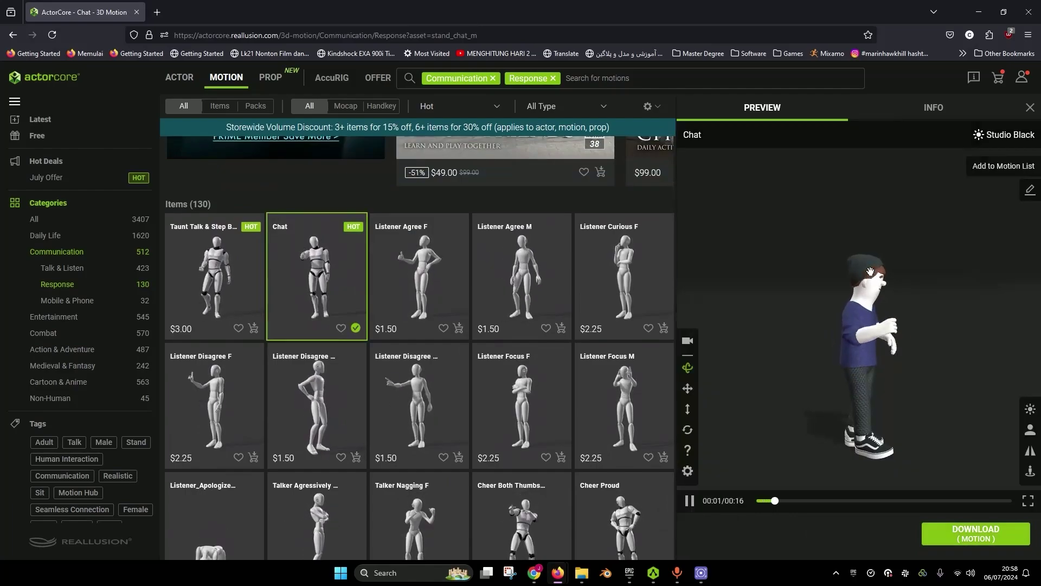
{"action": "key", "text": "alt+Left"}
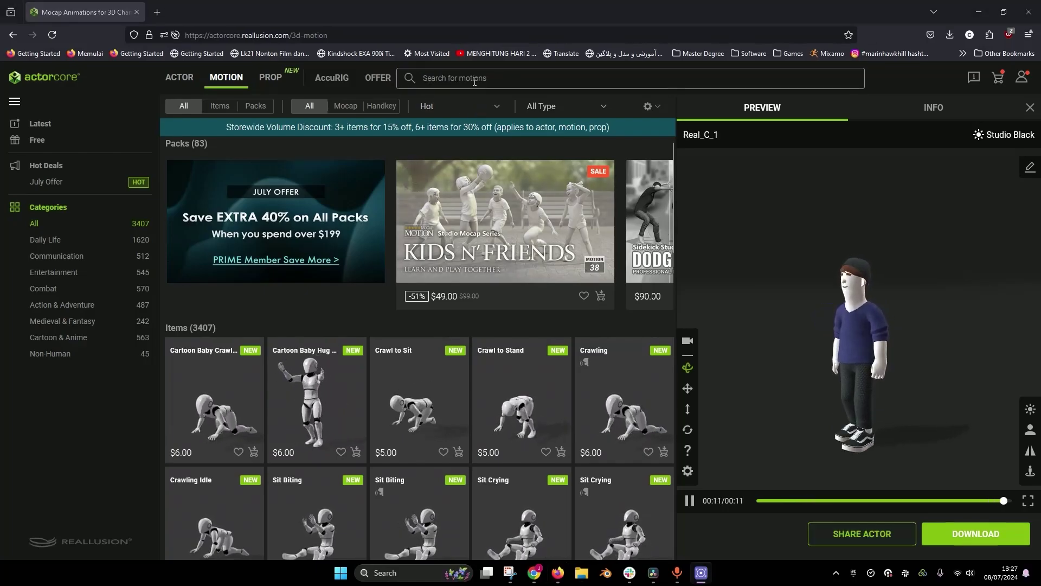
Step: Search motions for TALK, filter to Handkey, and preview Sit Chair Argue Talk M
{"action": "left_click", "coordinate": [474, 82]}
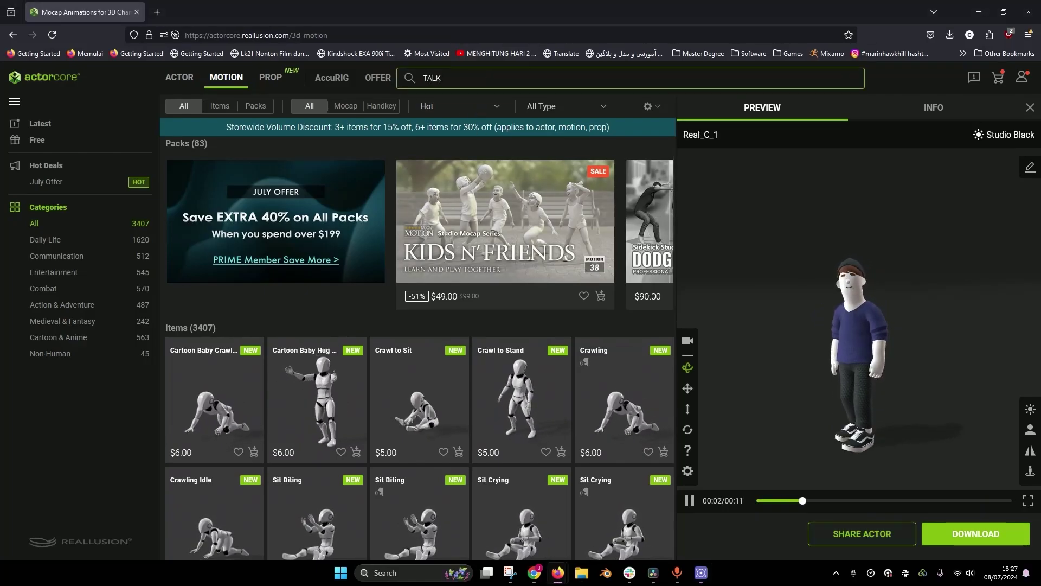
{"action": "key", "text": "Return"}
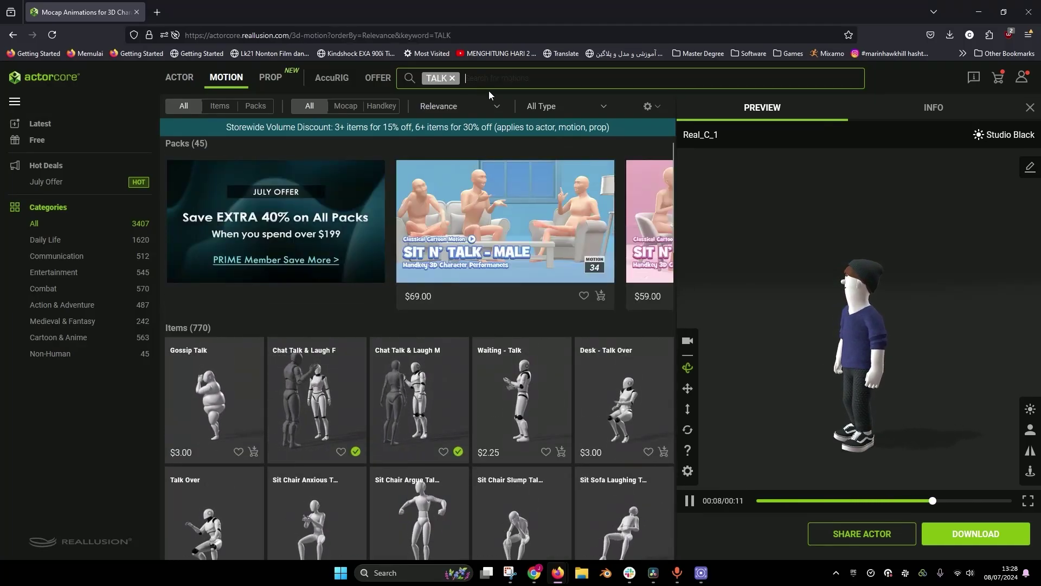
{"action": "left_click", "coordinate": [391, 108]}
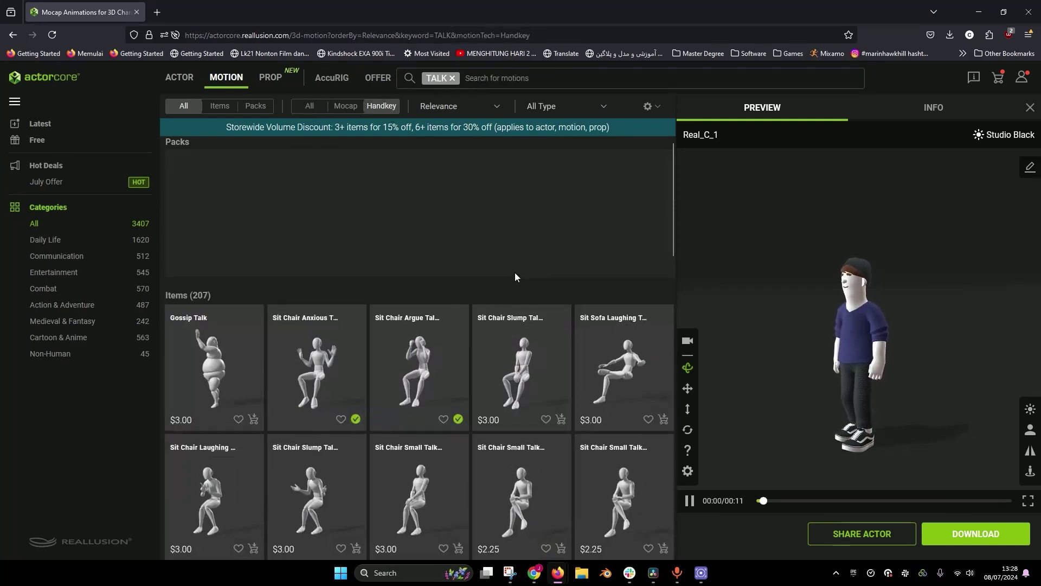
{"action": "scroll", "coordinate": [440, 324], "scroll_direction": "down", "scroll_amount": 1}
{"action": "left_click", "coordinate": [440, 324]}
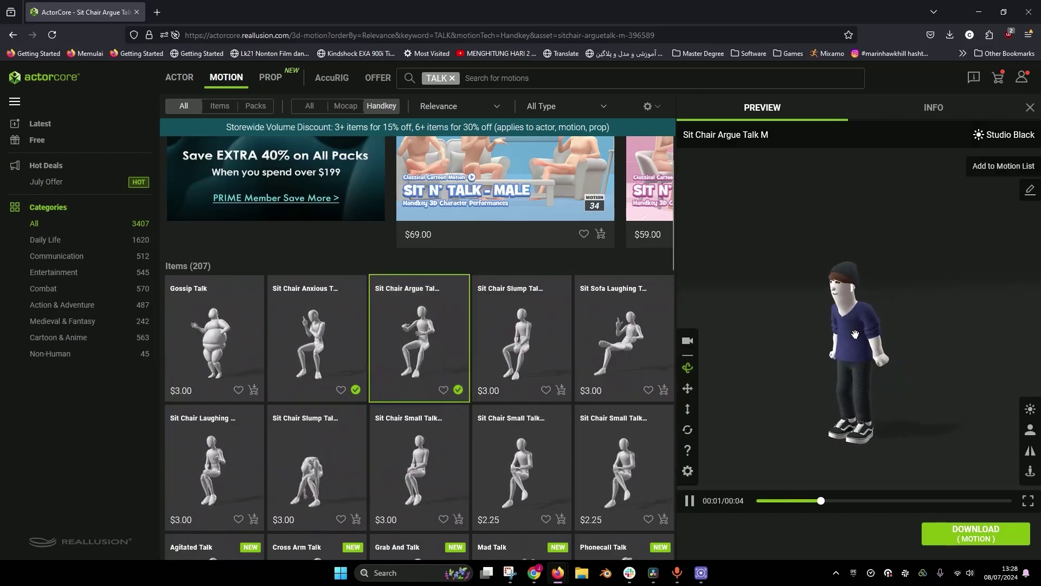
Step: Preview Cross Arm Talk, Mad Talk and Stand Anxious Talk M on the character
{"action": "scroll", "coordinate": [561, 337], "scroll_direction": "down", "scroll_amount": 2}
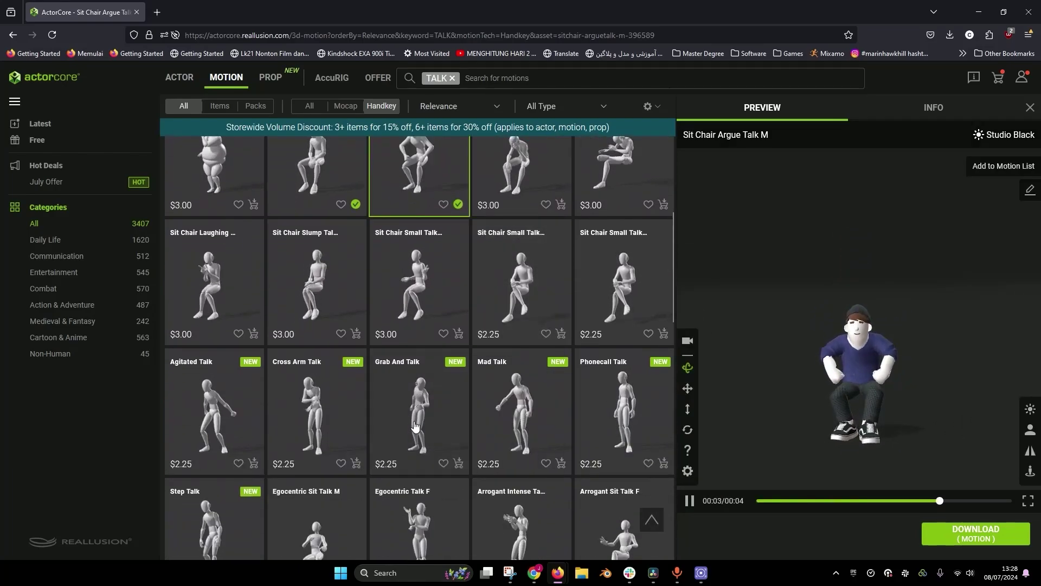
{"action": "left_click", "coordinate": [317, 404]}
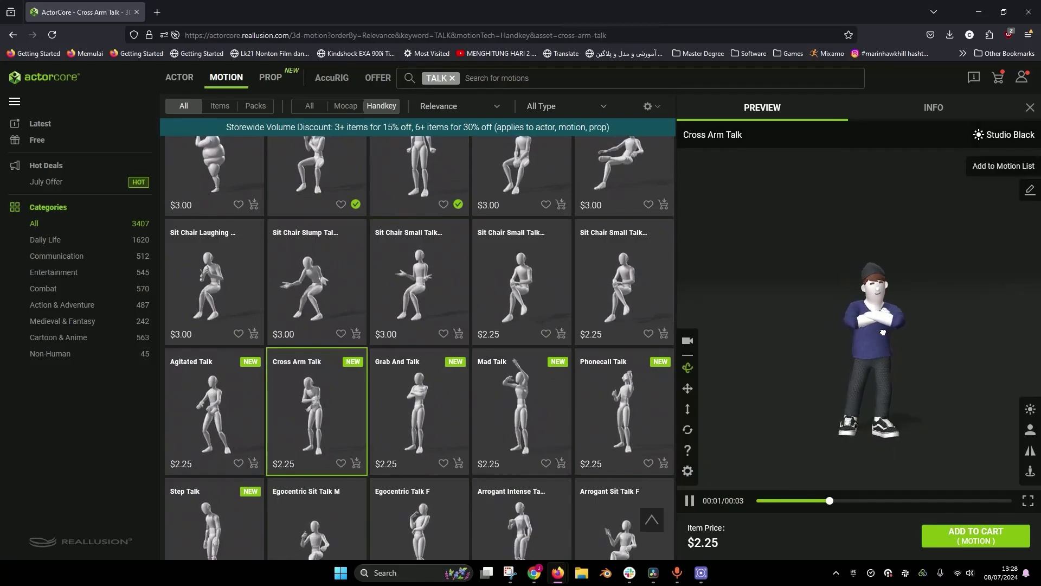
{"action": "left_click", "coordinate": [542, 413]}
{"action": "scroll", "coordinate": [521, 401], "scroll_direction": "down", "scroll_amount": 2}
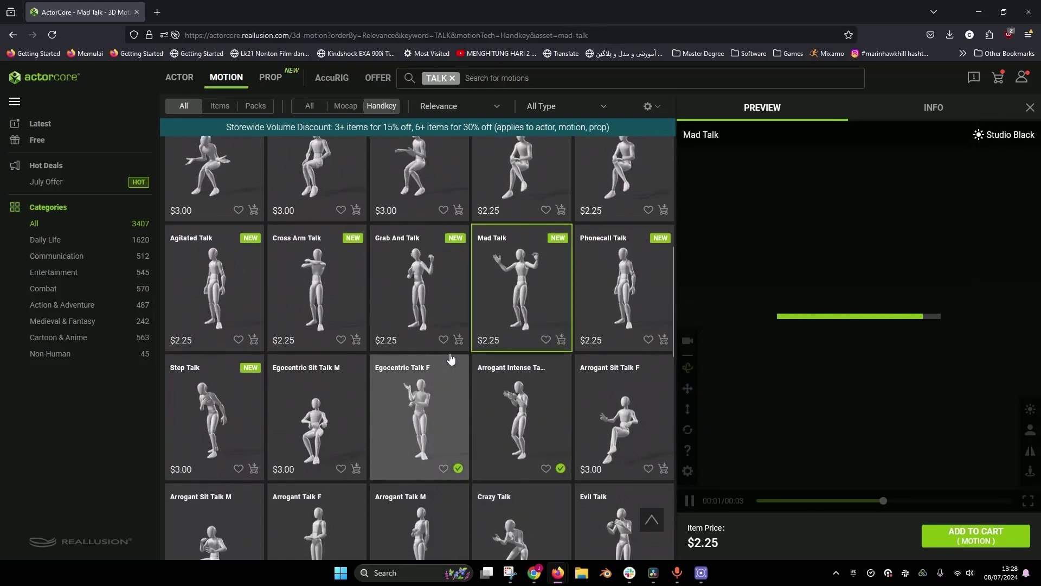
{"action": "scroll", "coordinate": [449, 358], "scroll_direction": "down", "scroll_amount": 5}
{"action": "scroll", "coordinate": [450, 358], "scroll_direction": "down", "scroll_amount": 5}
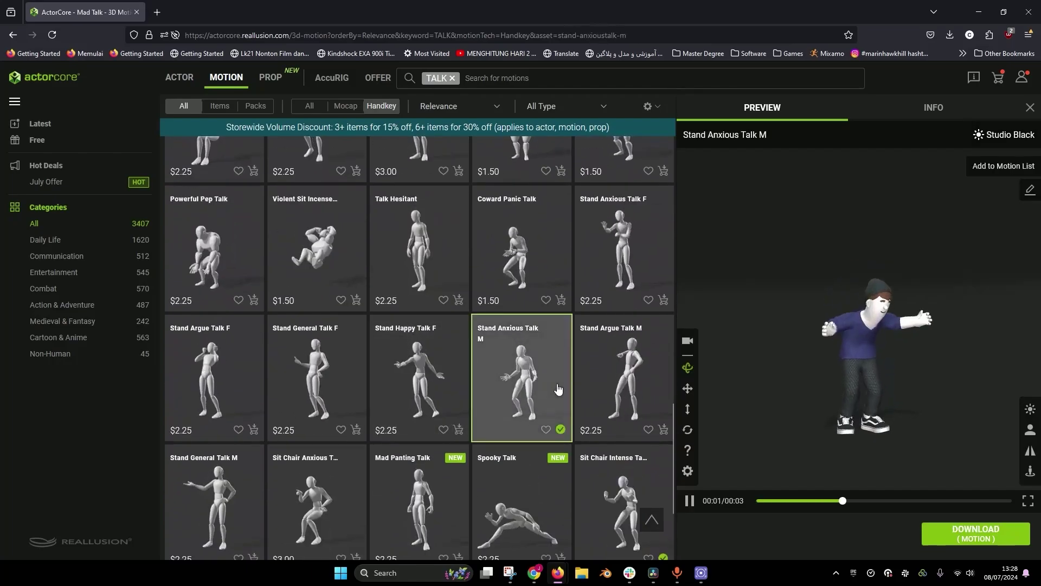
{"action": "left_click", "coordinate": [558, 388]}
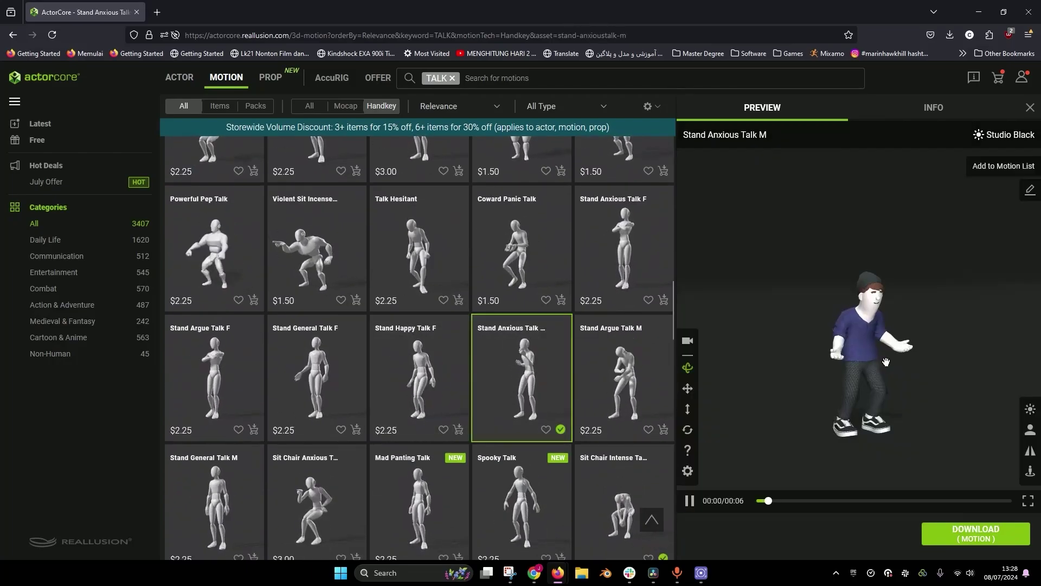
{"action": "scroll", "coordinate": [878, 364], "scroll_direction": "up", "scroll_amount": 3}
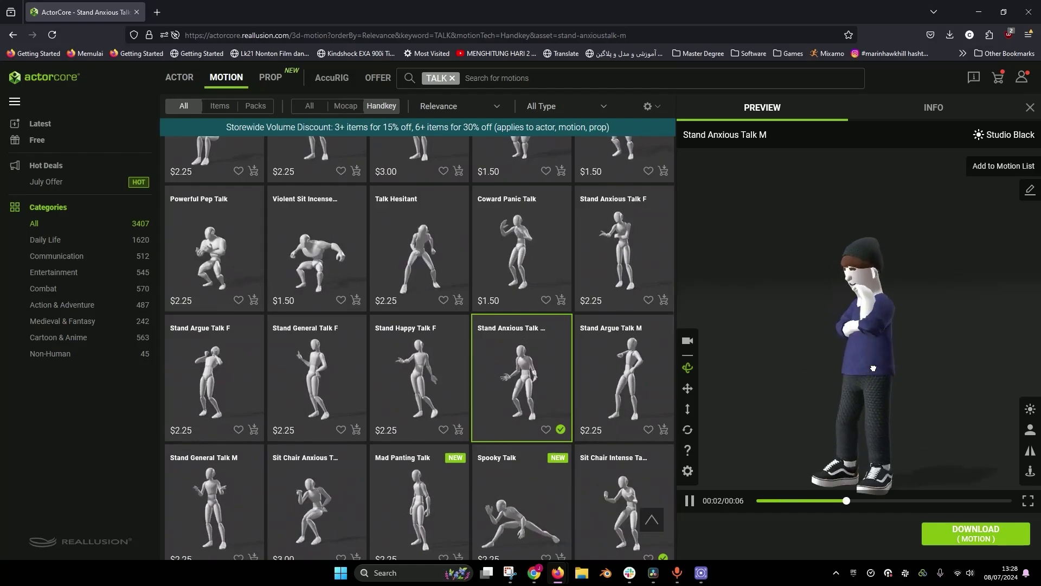
{"action": "scroll", "coordinate": [873, 368], "scroll_direction": "down", "scroll_amount": 3}
Step: View the preview from the front, trying Warm, Sunlight, Stylized and Studio Black lighting
{"action": "left_click_drag", "start_coordinate": [873, 369], "coordinate": [832, 338]}
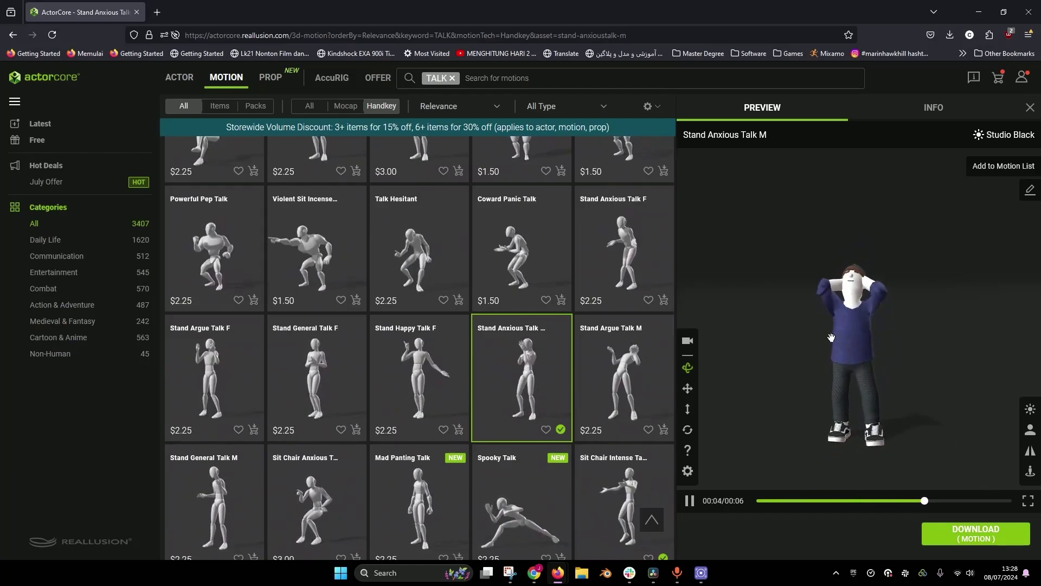
{"action": "mouse_move", "coordinate": [1030, 409]}
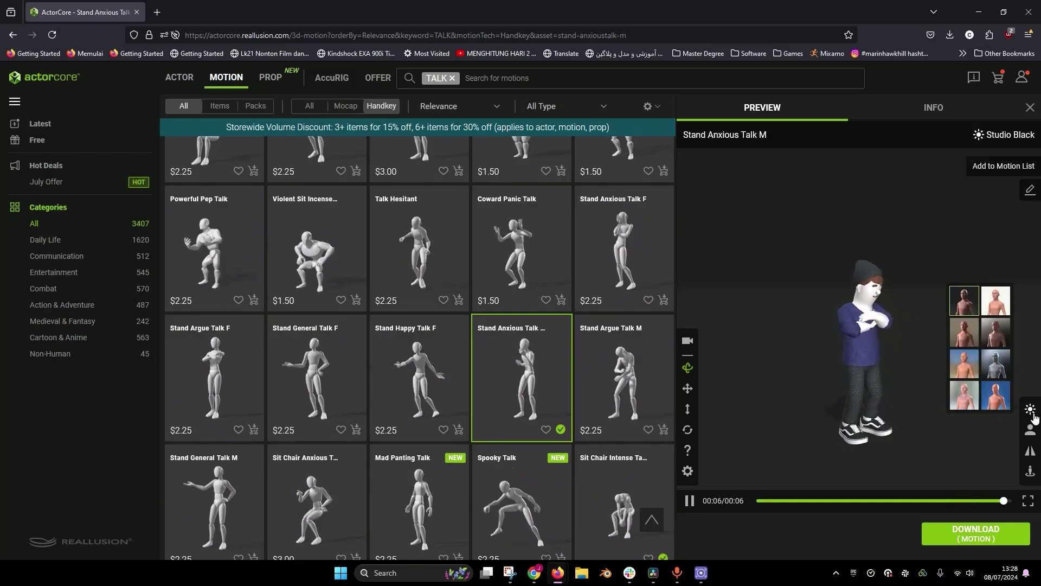
{"action": "left_click", "coordinate": [968, 332]}
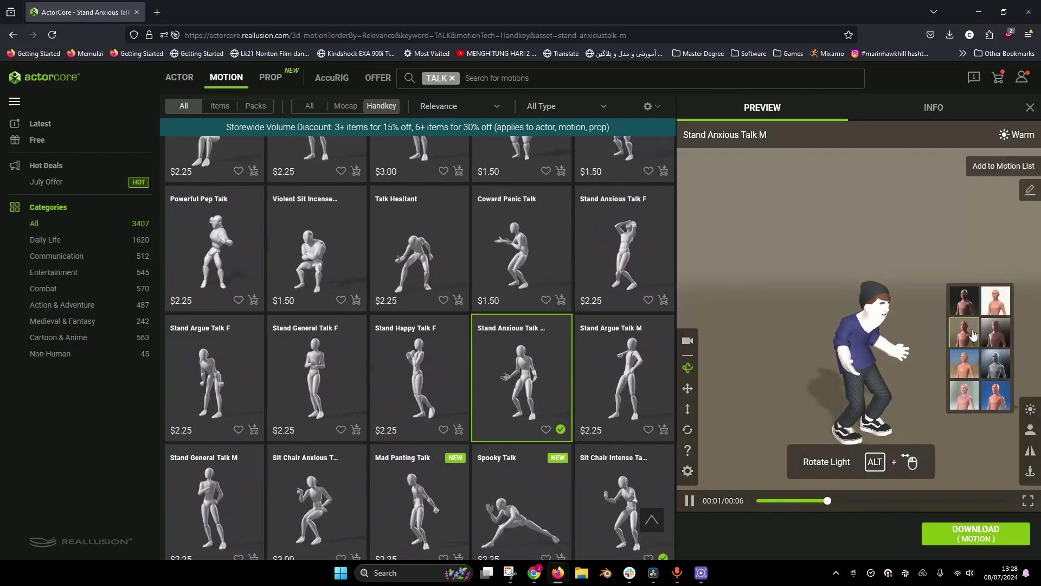
{"action": "left_click", "coordinate": [966, 365]}
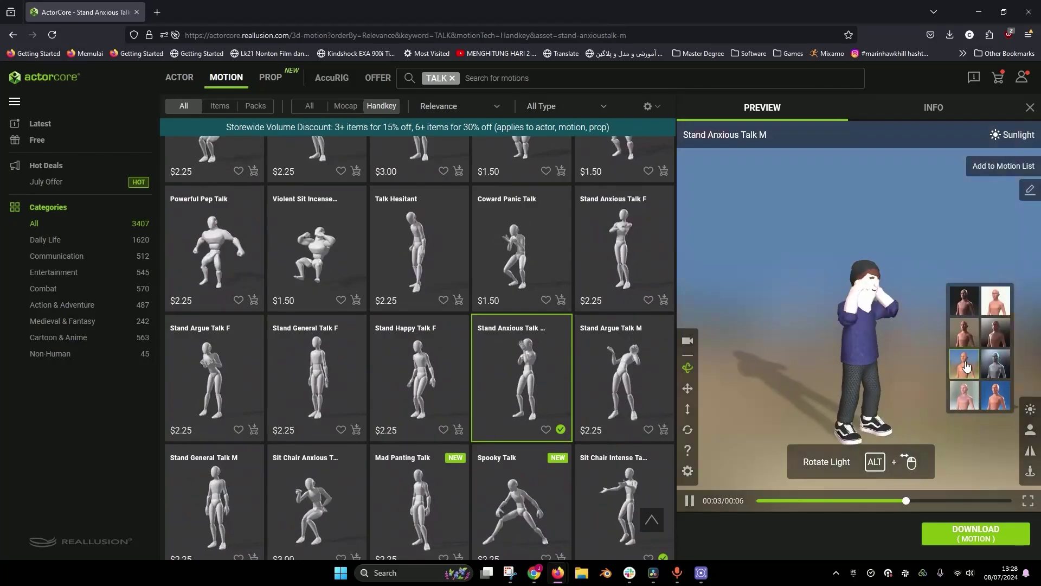
{"action": "left_click", "coordinate": [998, 397]}
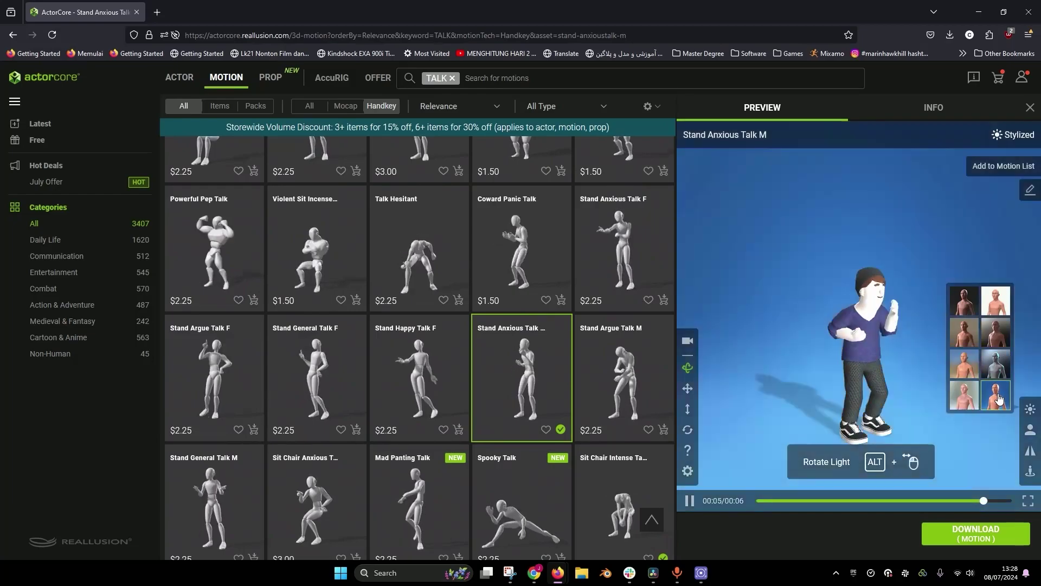
{"action": "left_click", "coordinate": [966, 303]}
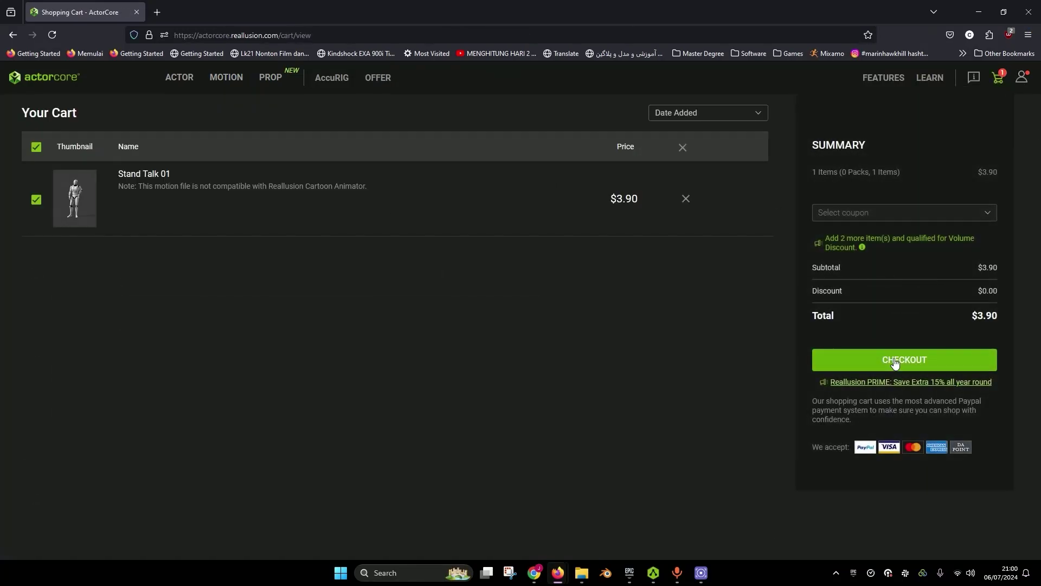
Step: Pay for Stand Talk 01 with bonus points and place the order
{"action": "left_click", "coordinate": [895, 362]}
{"action": "left_click", "coordinate": [96, 220]}
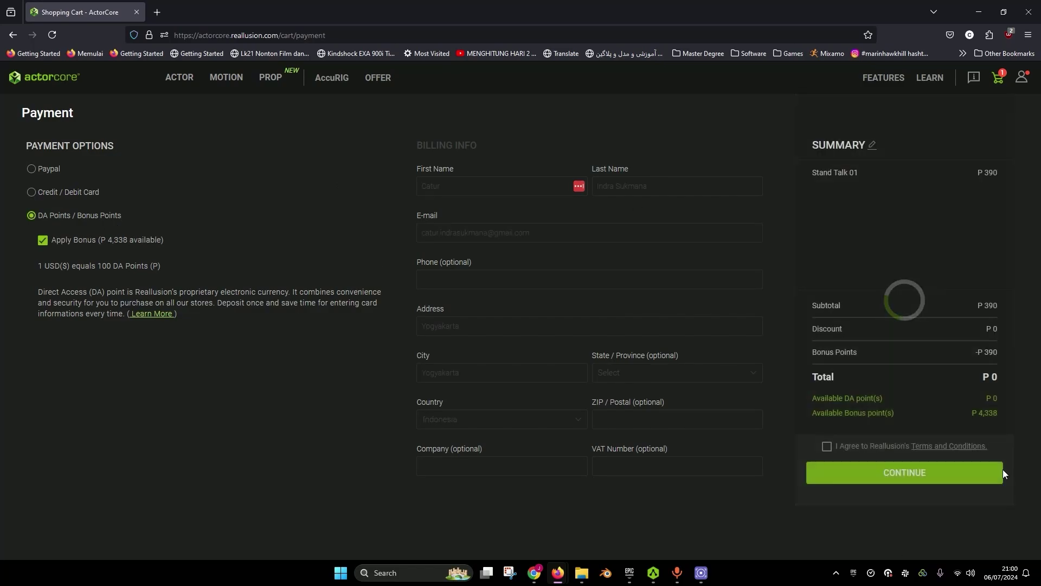
{"action": "left_click", "coordinate": [844, 480]}
{"action": "left_click", "coordinate": [858, 477]}
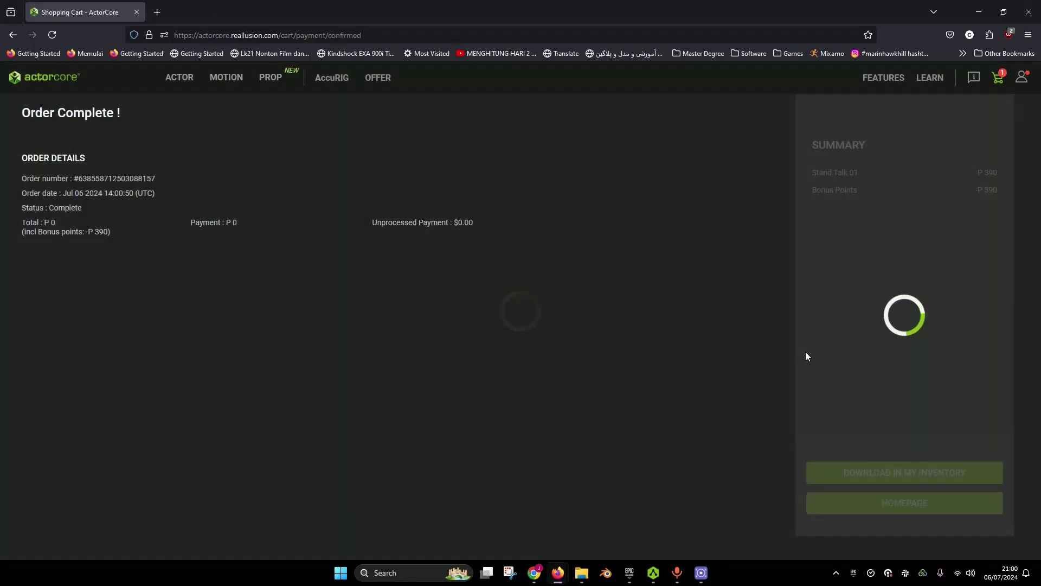
{"action": "left_click", "coordinate": [904, 473]}
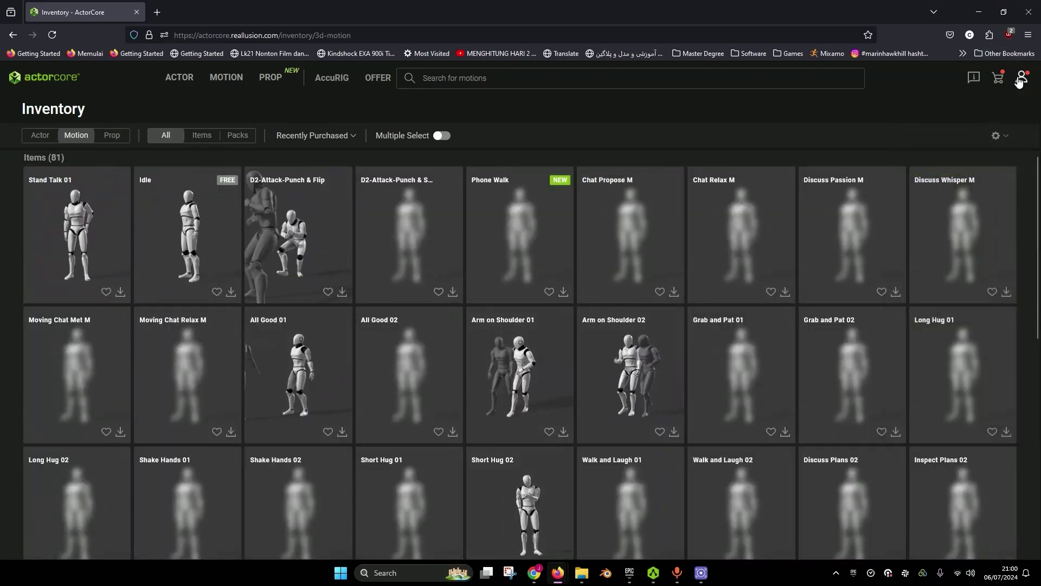
Step: Open the owned-assets inventory on the Motion tab and browse the 81 motions
{"action": "left_click", "coordinate": [918, 310]}
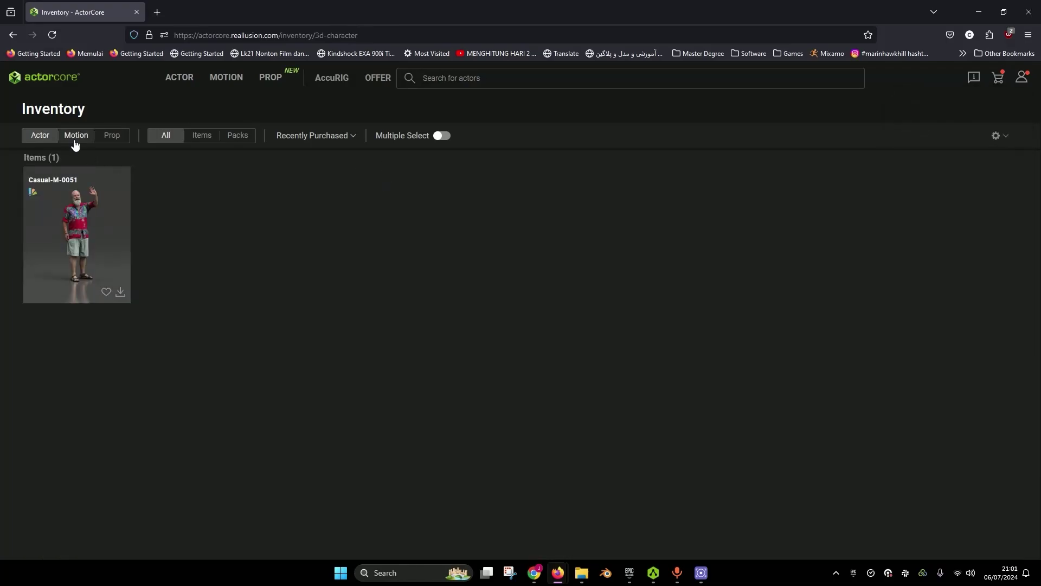
{"action": "left_click", "coordinate": [76, 143]}
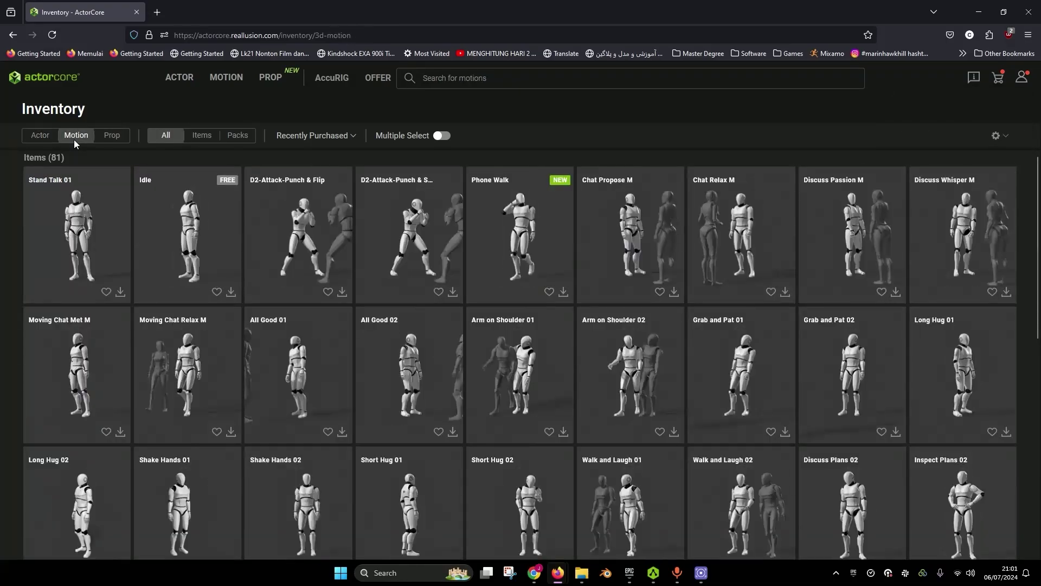
{"action": "scroll", "coordinate": [483, 257], "scroll_direction": "down", "scroll_amount": 2}
{"action": "scroll", "coordinate": [481, 256], "scroll_direction": "down", "scroll_amount": 4}
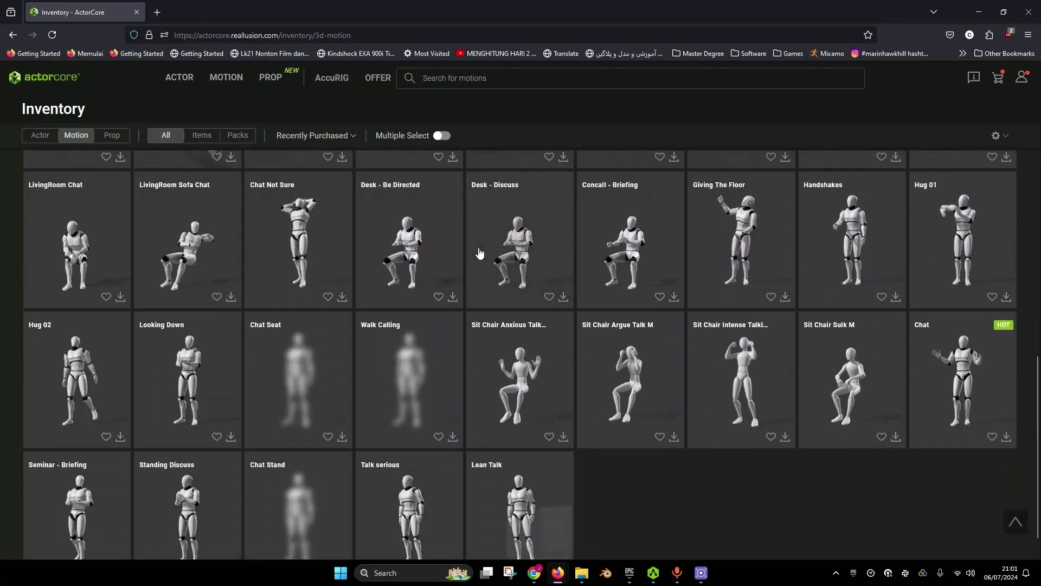
{"action": "scroll", "coordinate": [479, 254], "scroll_direction": "up", "scroll_amount": 2}
{"action": "scroll", "coordinate": [479, 253], "scroll_direction": "up", "scroll_amount": 4}
{"action": "scroll", "coordinate": [479, 254], "scroll_direction": "down", "scroll_amount": 5}
{"action": "scroll", "coordinate": [479, 256], "scroll_direction": "down", "scroll_amount": 3}
{"action": "scroll", "coordinate": [479, 255], "scroll_direction": "up", "scroll_amount": 10}
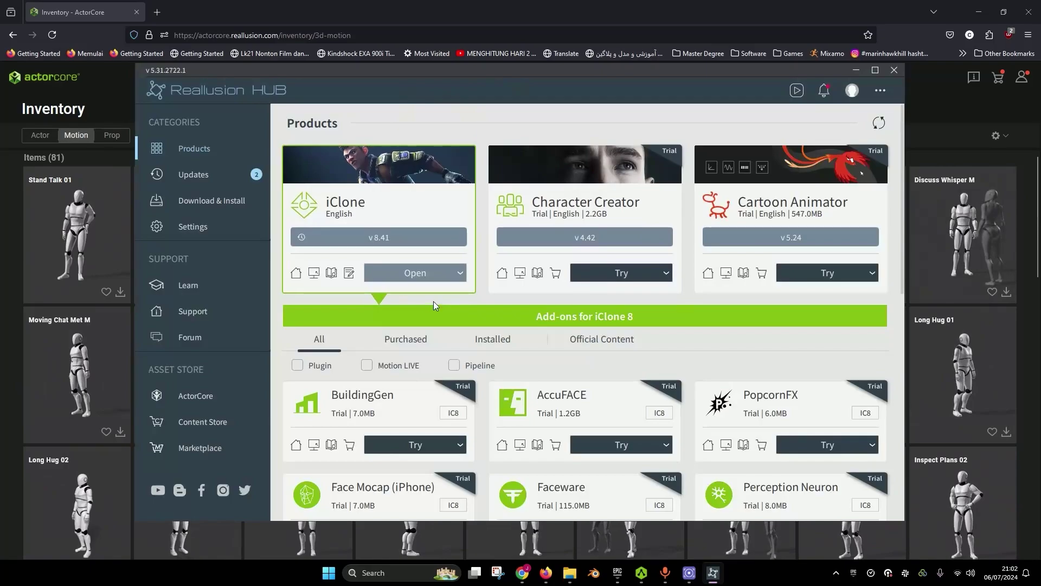
Step: Launch iClone 8 from Reallusion Hub and dismiss the Unreal Live Link serial-number error
{"action": "left_click", "coordinate": [422, 278]}
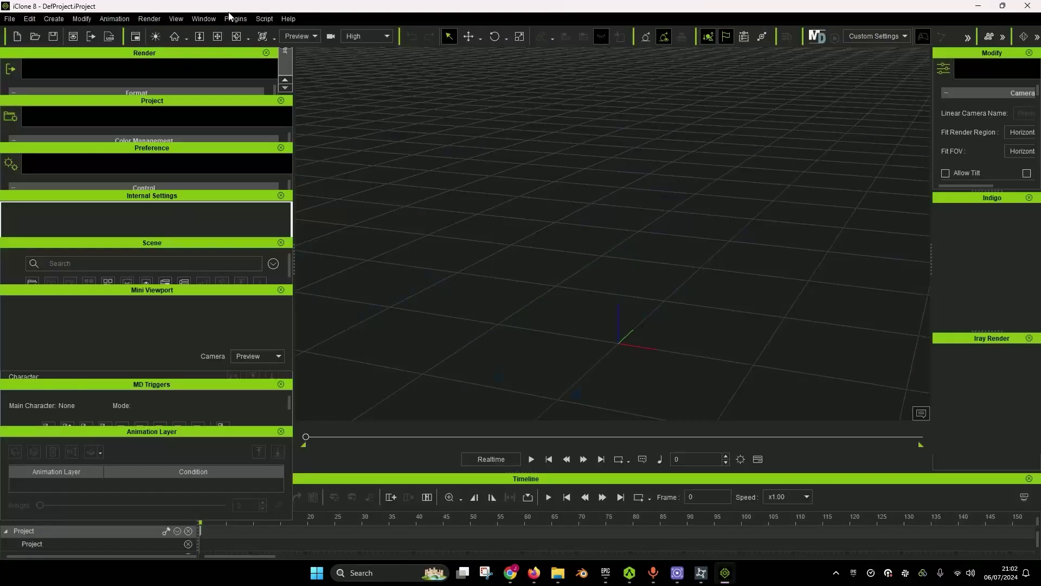
{"action": "left_click", "coordinate": [194, 18]}
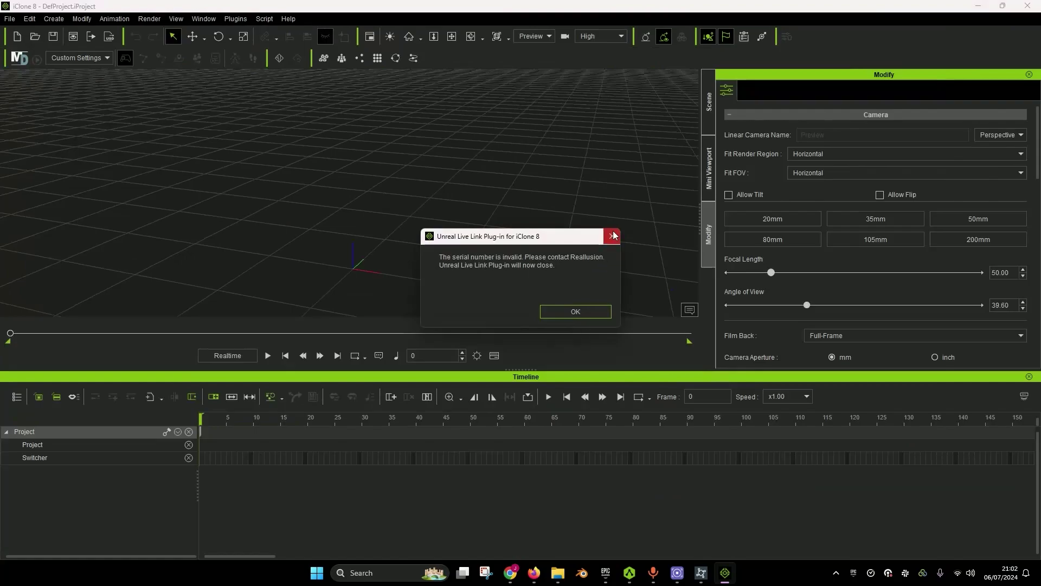
{"action": "left_click", "coordinate": [613, 235]}
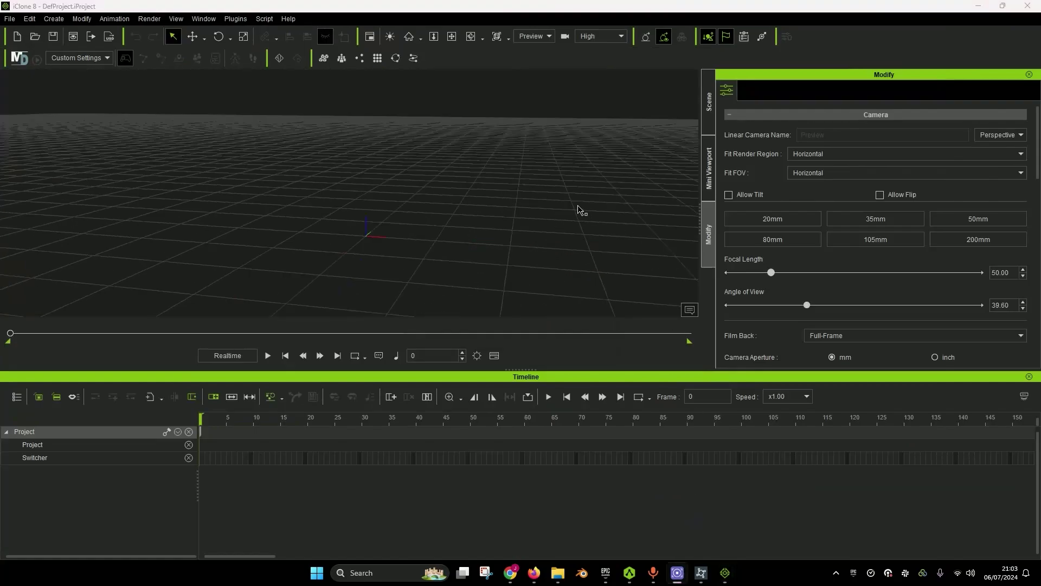
Step: Drag Real_C_1.iAvatar from the Character folder into the iClone scene and tilt the view
{"action": "left_click", "coordinate": [559, 574]}
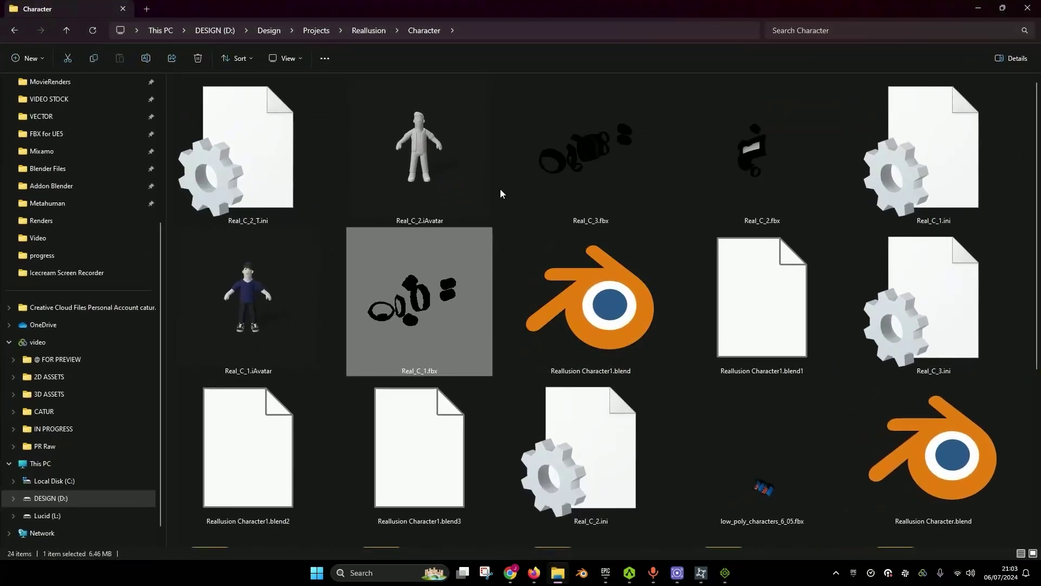
{"action": "left_click_drag", "start_coordinate": [276, 311], "coordinate": [634, 579]}
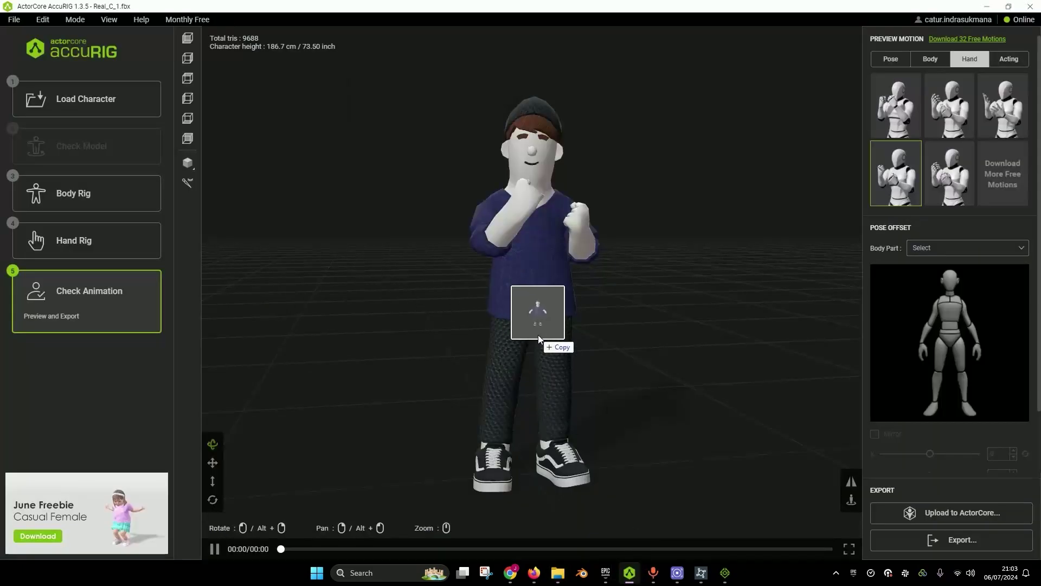
{"action": "left_click_drag", "start_coordinate": [634, 580], "coordinate": [546, 333]}
{"action": "left_click", "coordinate": [991, 6]}
{"action": "mouse_move", "coordinate": [701, 572]}
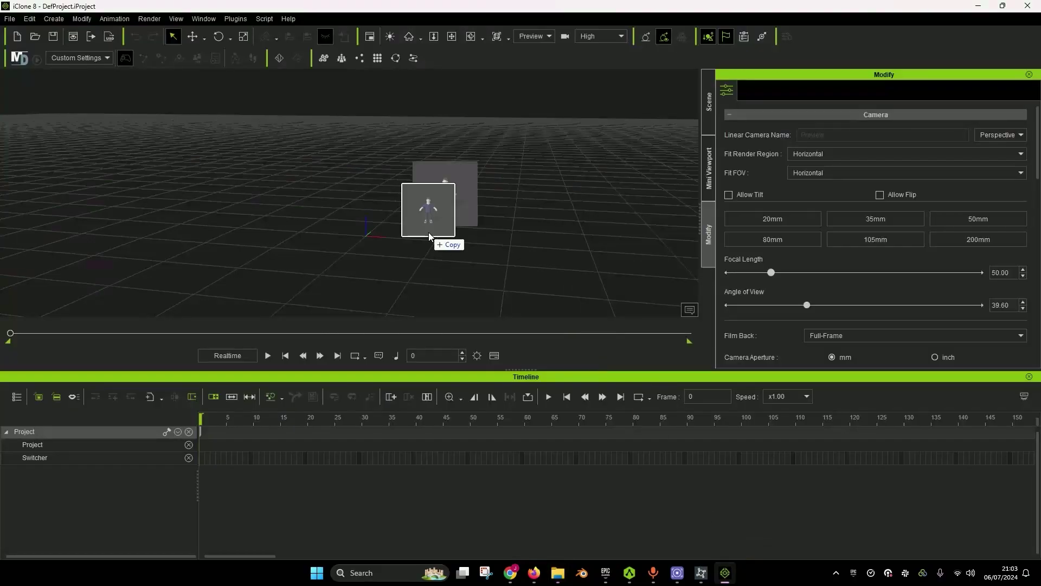
{"action": "left_click_drag", "start_coordinate": [722, 583], "coordinate": [428, 232]}
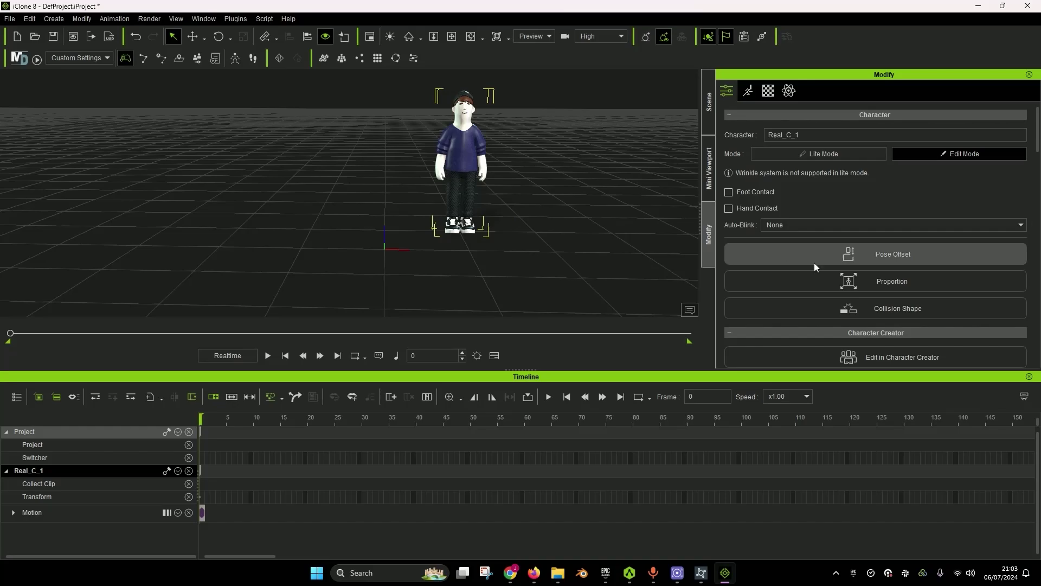
{"action": "right_click_drag", "start_coordinate": [500, 224], "coordinate": [501, 210]}
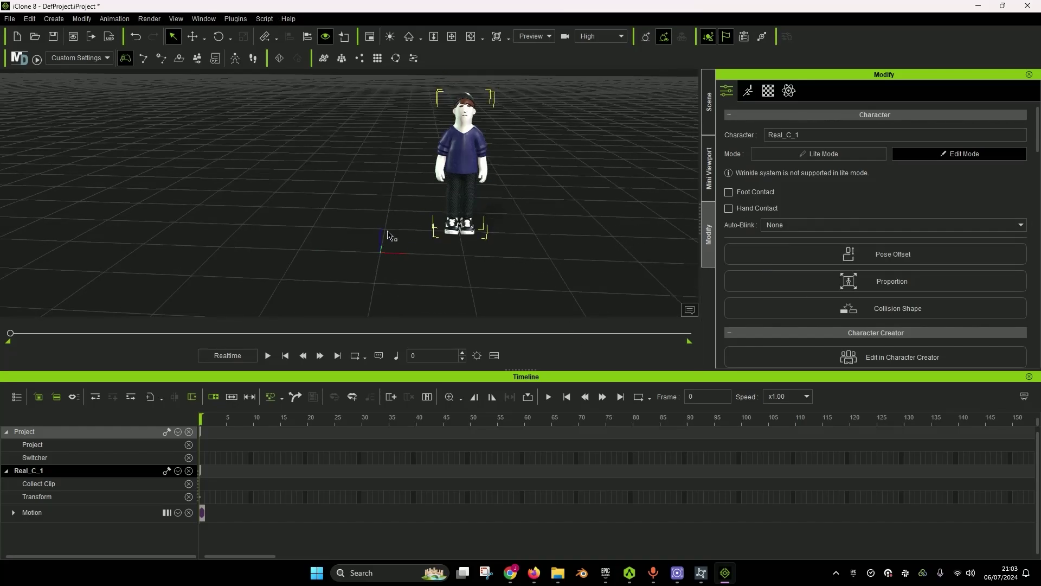
{"action": "left_click", "coordinate": [115, 20]}
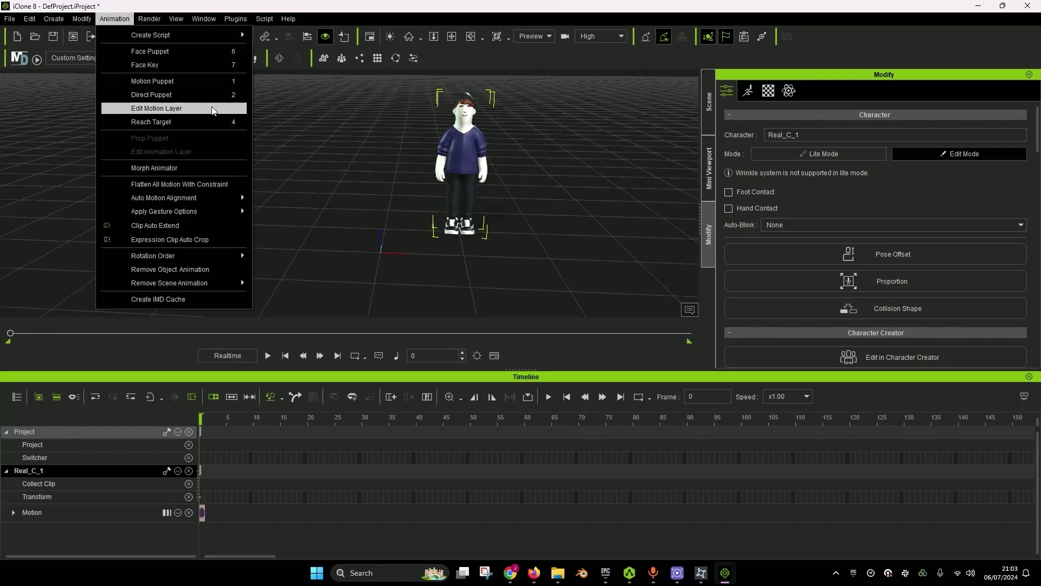
{"action": "mouse_move", "coordinate": [204, 18]}
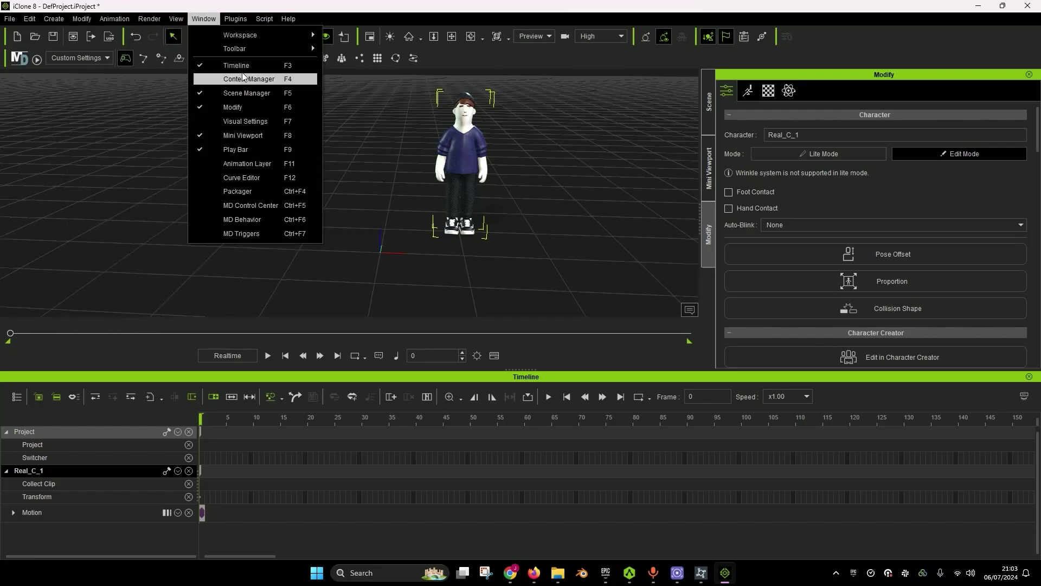
Step: Dock the content library on the left, enlarge its panels, and open Purchased Items
{"action": "left_click", "coordinate": [242, 78]}
{"action": "left_click_drag", "start_coordinate": [501, 77], "coordinate": [168, 81]}
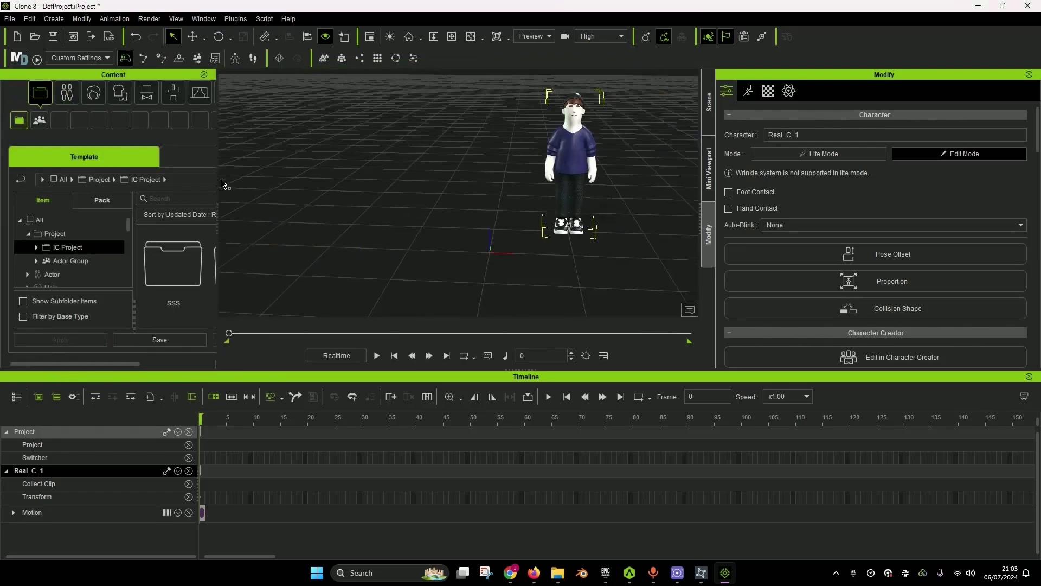
{"action": "left_click_drag", "start_coordinate": [217, 178], "coordinate": [373, 179]}
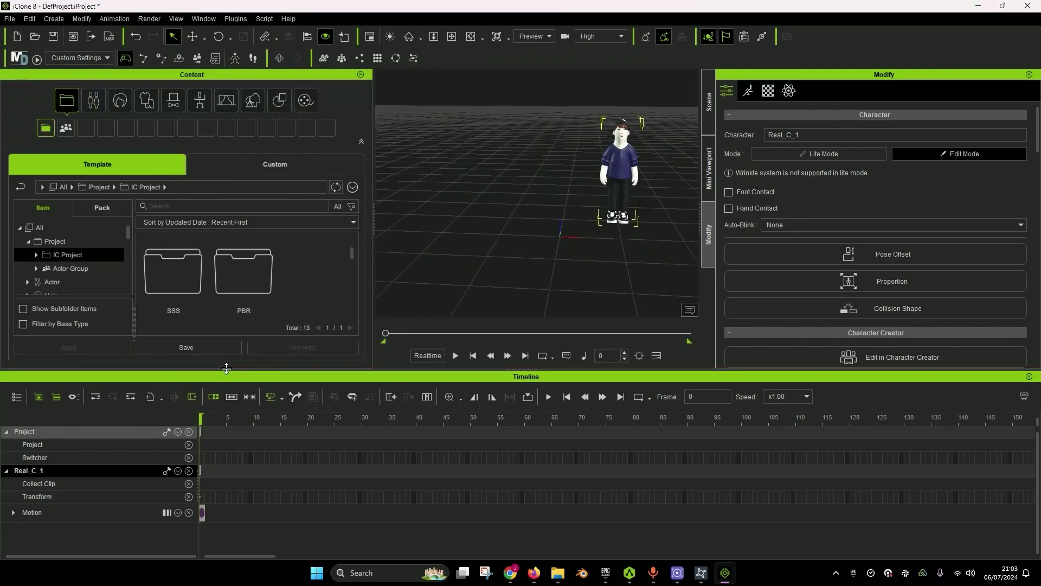
{"action": "left_click_drag", "start_coordinate": [216, 372], "coordinate": [217, 476]}
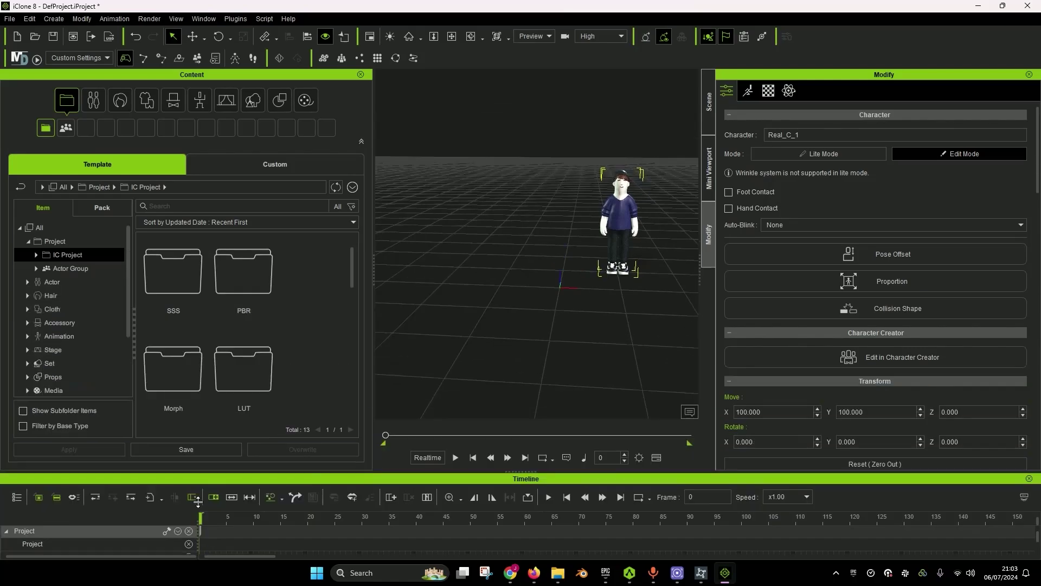
{"action": "scroll", "coordinate": [54, 287], "scroll_direction": "down", "scroll_amount": 3}
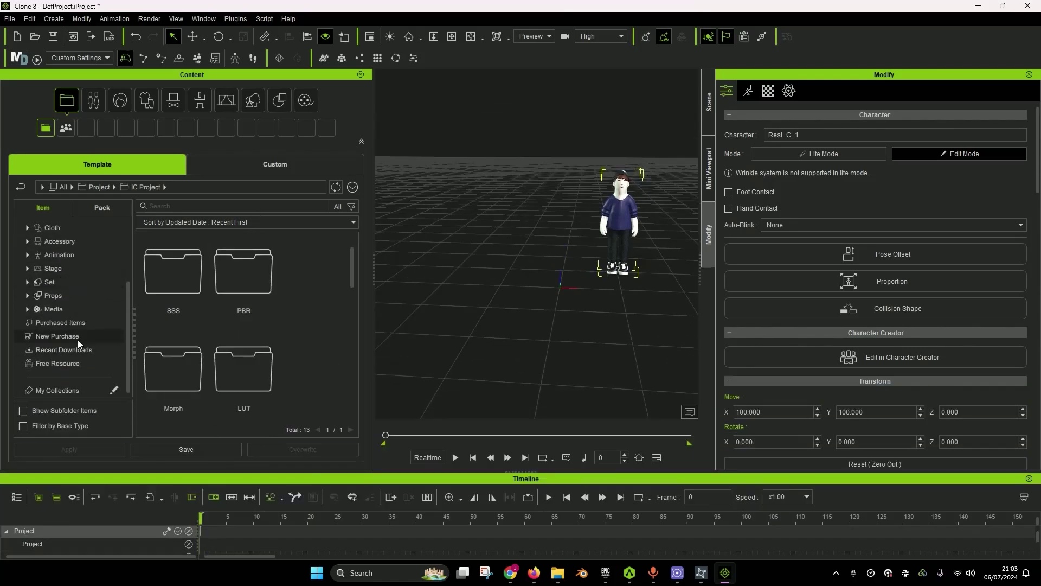
{"action": "left_click", "coordinate": [70, 309]}
{"action": "left_click_drag", "start_coordinate": [352, 251], "coordinate": [351, 278]}
Step: Search purchased content for 'hug' and drag Long Hug_M2 onto Real_C_1
{"action": "left_click", "coordinate": [217, 209]}
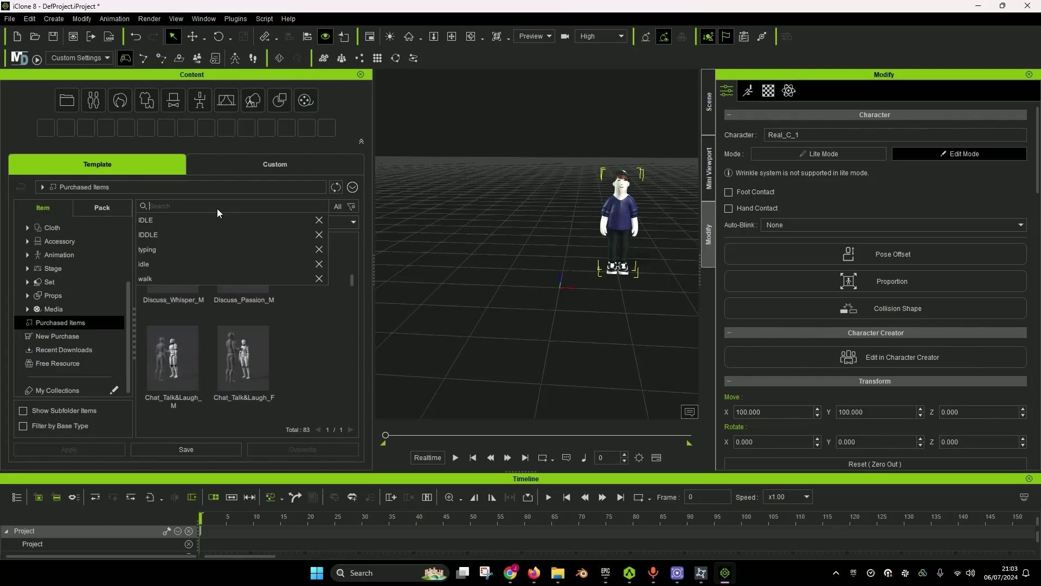
{"action": "type", "text": "hug"}
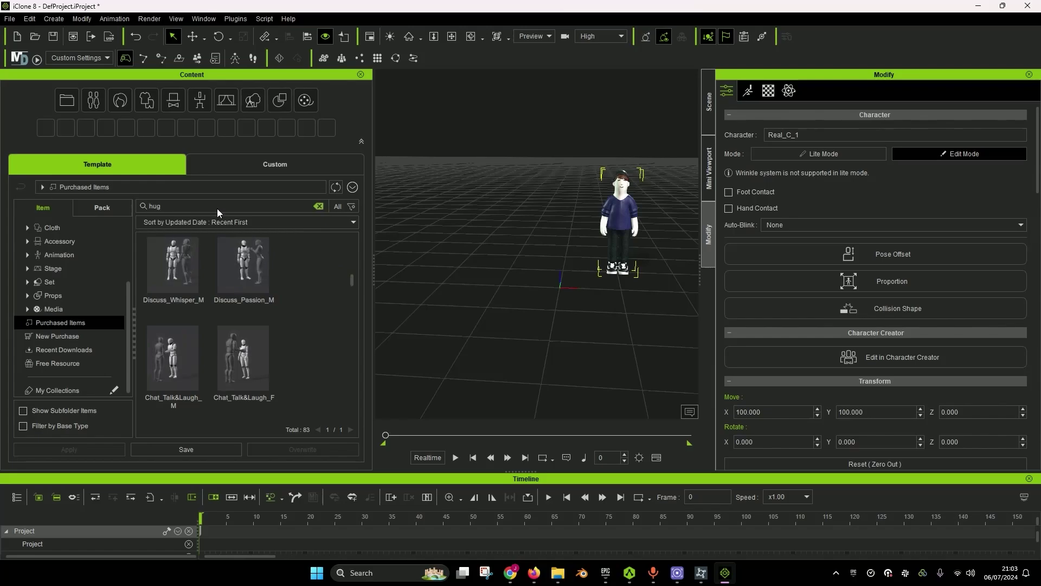
{"action": "key", "text": "Return"}
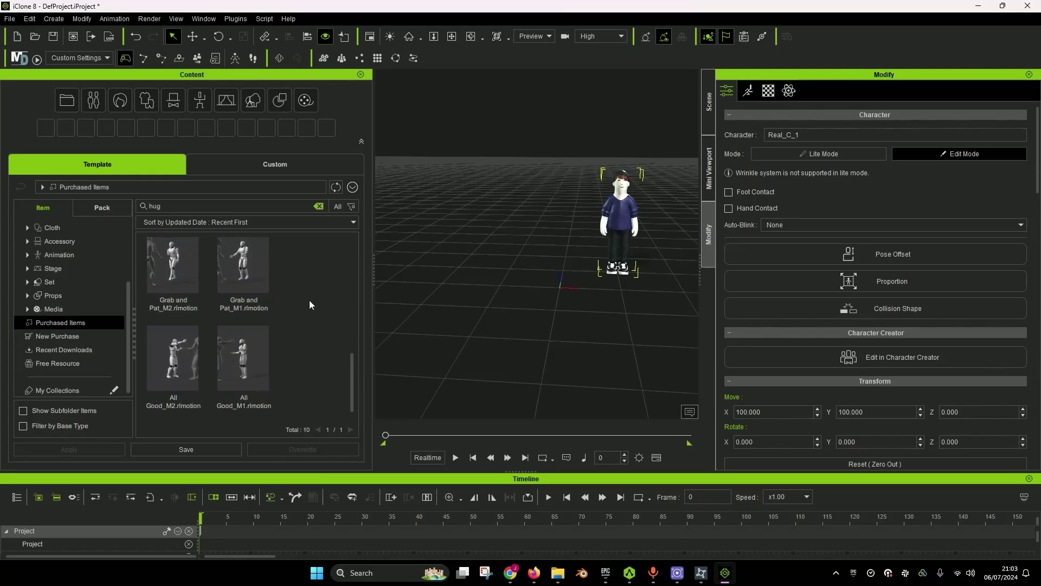
{"action": "scroll", "coordinate": [217, 325], "scroll_direction": "up", "scroll_amount": 3}
{"action": "left_click", "coordinate": [180, 344]}
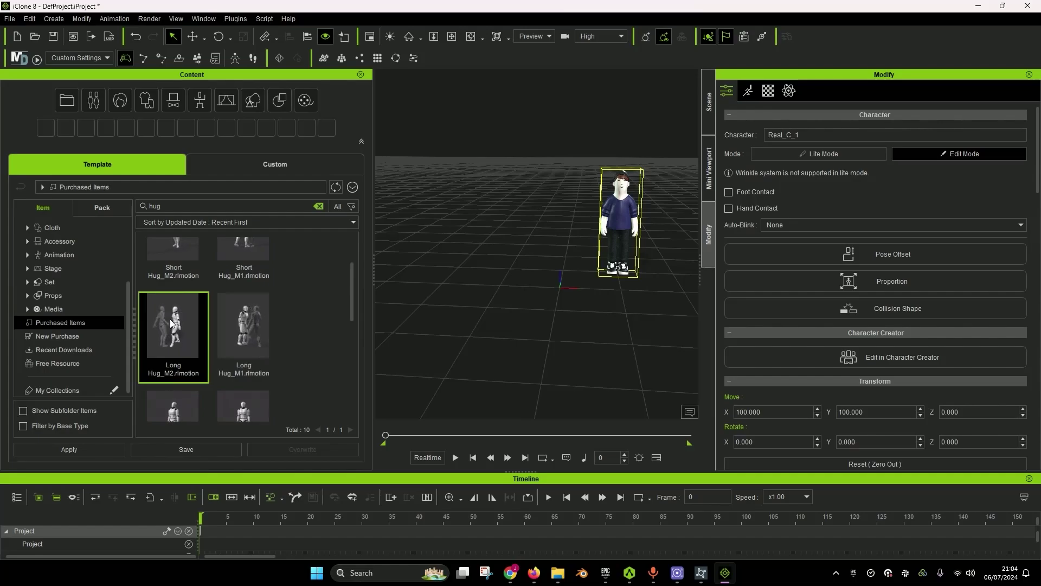
{"action": "left_click_drag", "start_coordinate": [173, 322], "coordinate": [622, 191]}
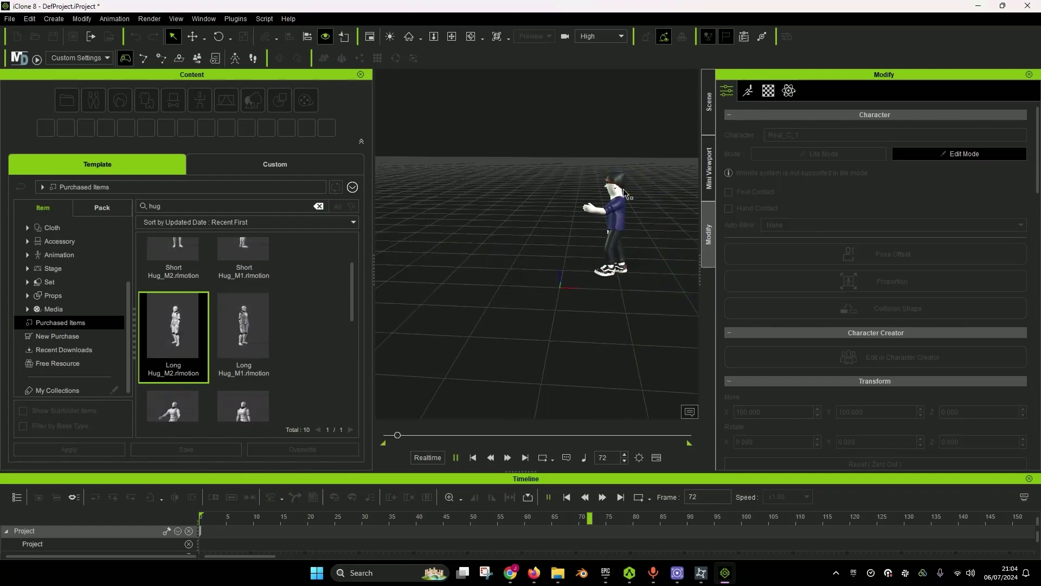
Step: Stop the Long Hug_M2 playback, enlarge the timeline, and scrub back near the clip's start
{"action": "left_click", "coordinate": [360, 74]}
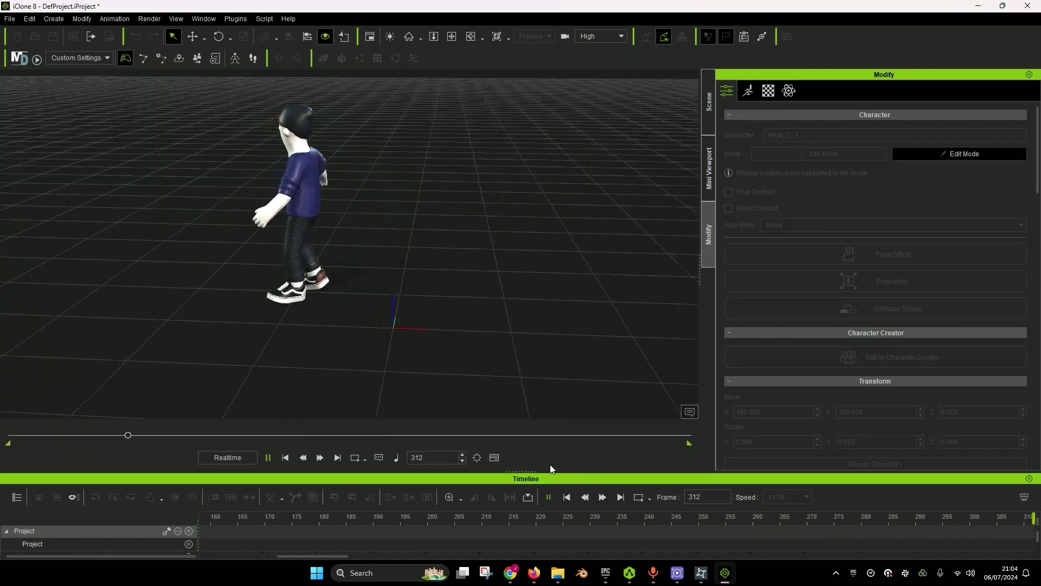
{"action": "left_click", "coordinate": [553, 497]}
{"action": "left_click_drag", "start_coordinate": [520, 471], "coordinate": [520, 317]}
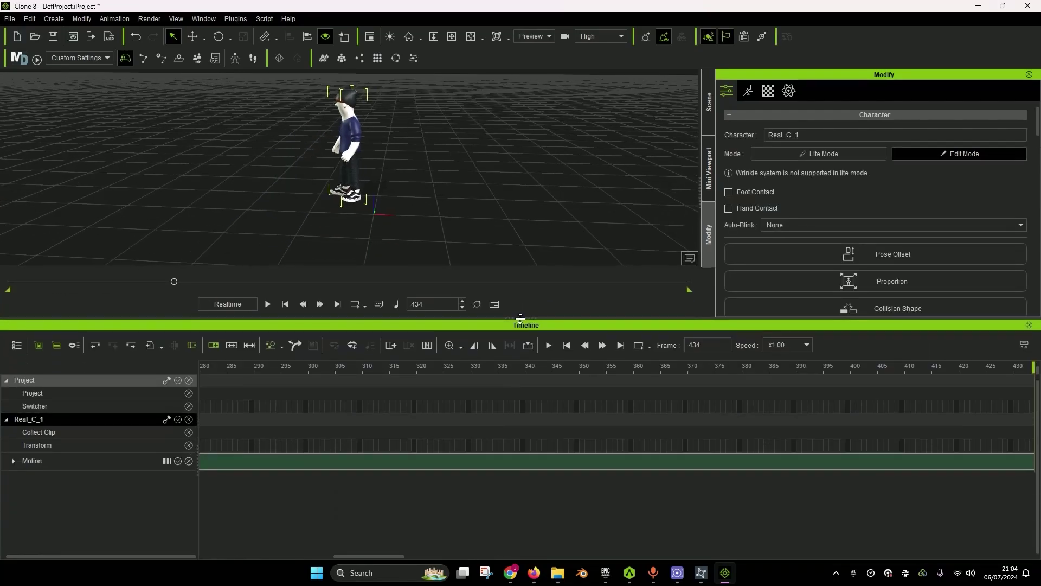
{"action": "left_click_drag", "start_coordinate": [527, 329], "coordinate": [526, 347]}
{"action": "scroll", "coordinate": [382, 458], "scroll_direction": "down", "scroll_amount": 5}
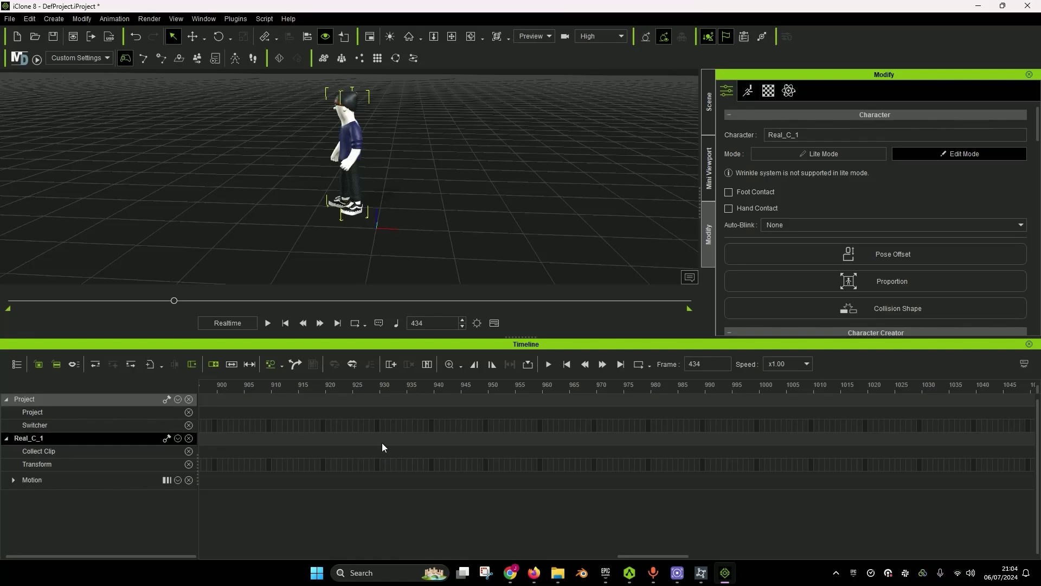
{"action": "scroll", "coordinate": [368, 442], "scroll_direction": "up", "scroll_amount": 5}
{"action": "mouse_move", "coordinate": [284, 386]}
{"action": "left_mouse_down"}
{"action": "mouse_move", "coordinate": [242, 386]}
{"action": "mouse_move", "coordinate": [493, 401]}
{"action": "left_mouse_up"}
{"action": "scroll", "coordinate": [397, 399], "scroll_direction": "up", "scroll_amount": 3}
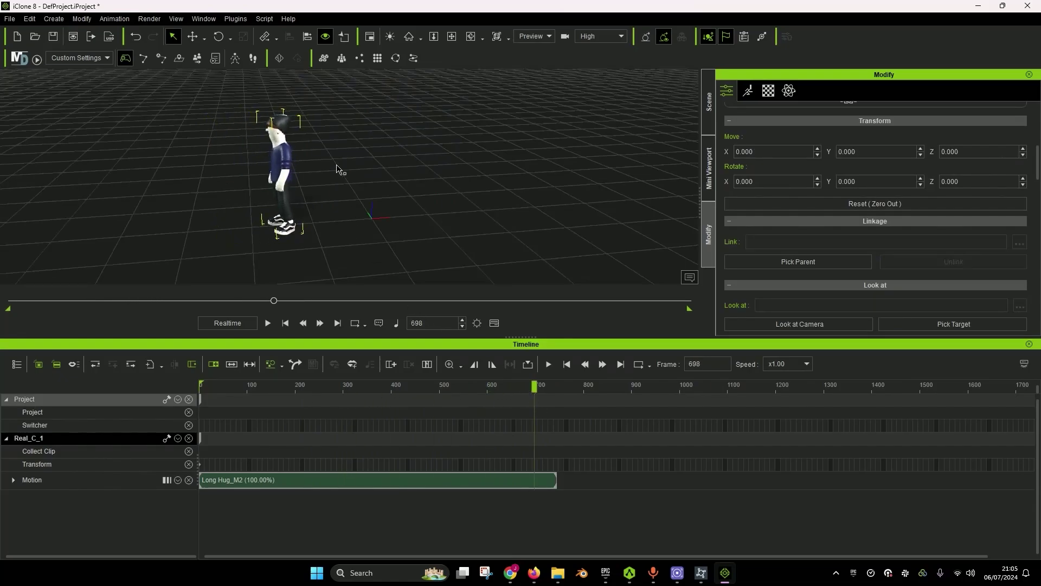
{"action": "key", "text": "F4"}
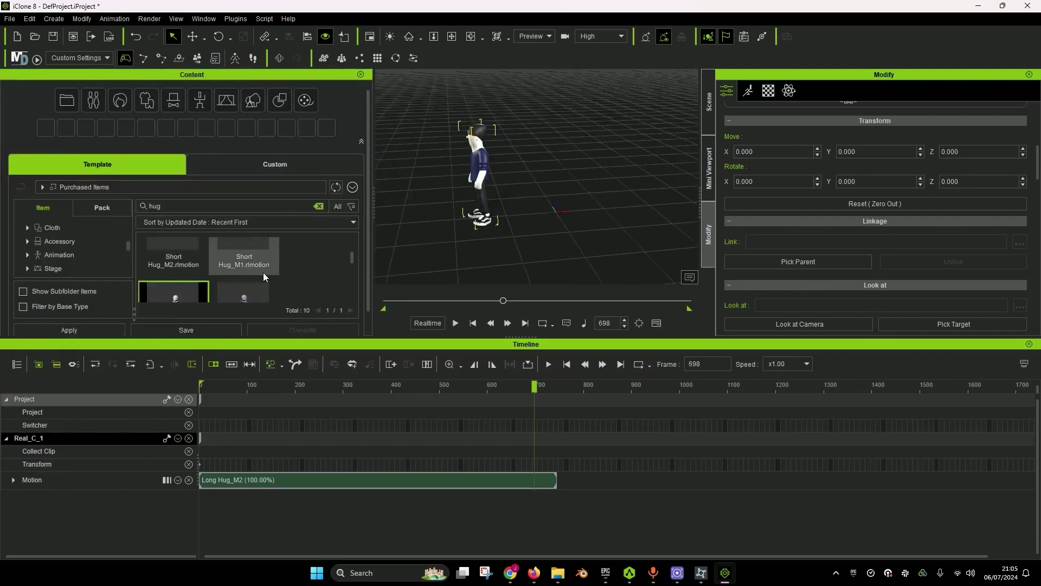
Step: Search the library for 'talk' and drop Chat_Talk&Laugh_M onto the Motion track
{"action": "left_click_drag", "start_coordinate": [251, 342], "coordinate": [255, 361]}
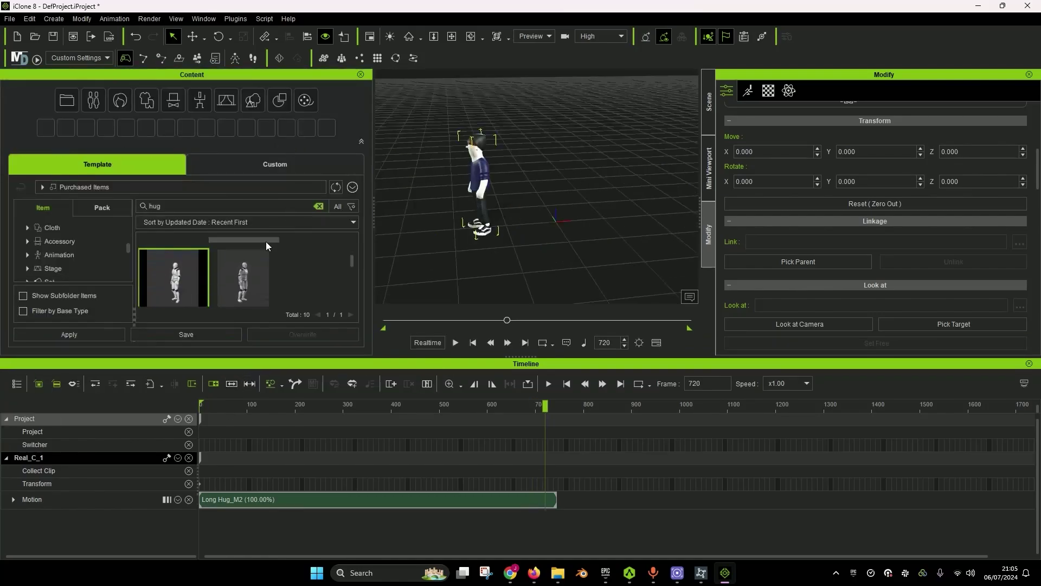
{"action": "double_click", "coordinate": [154, 206]}
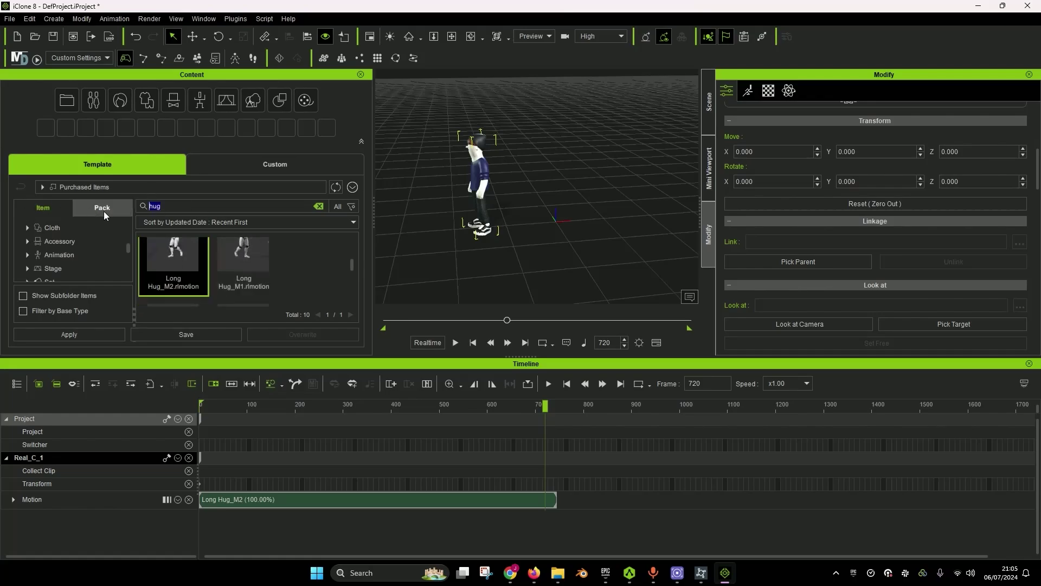
{"action": "type", "text": "talk"}
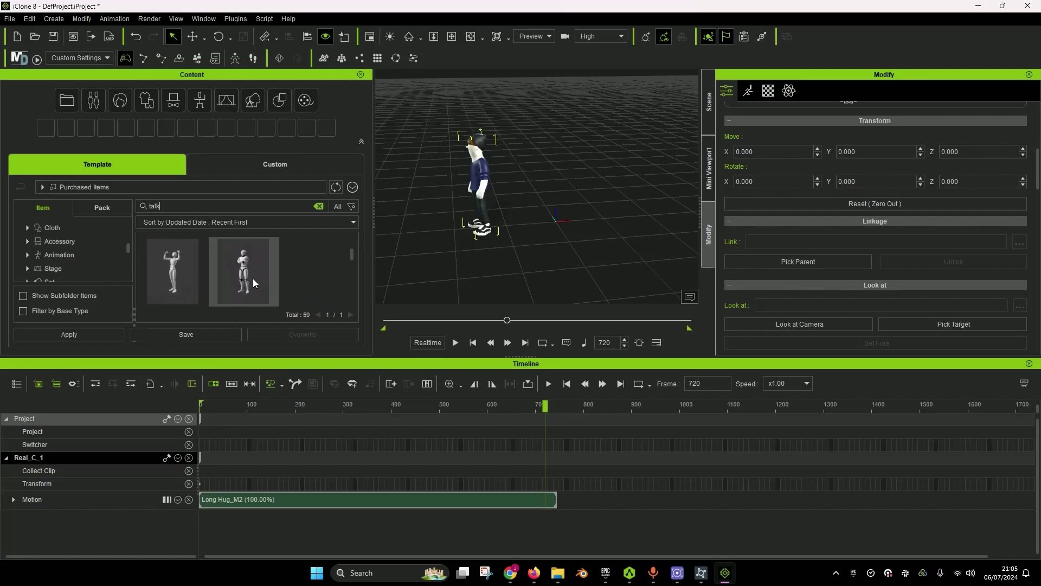
{"action": "left_click_drag", "start_coordinate": [173, 271], "coordinate": [477, 203]}
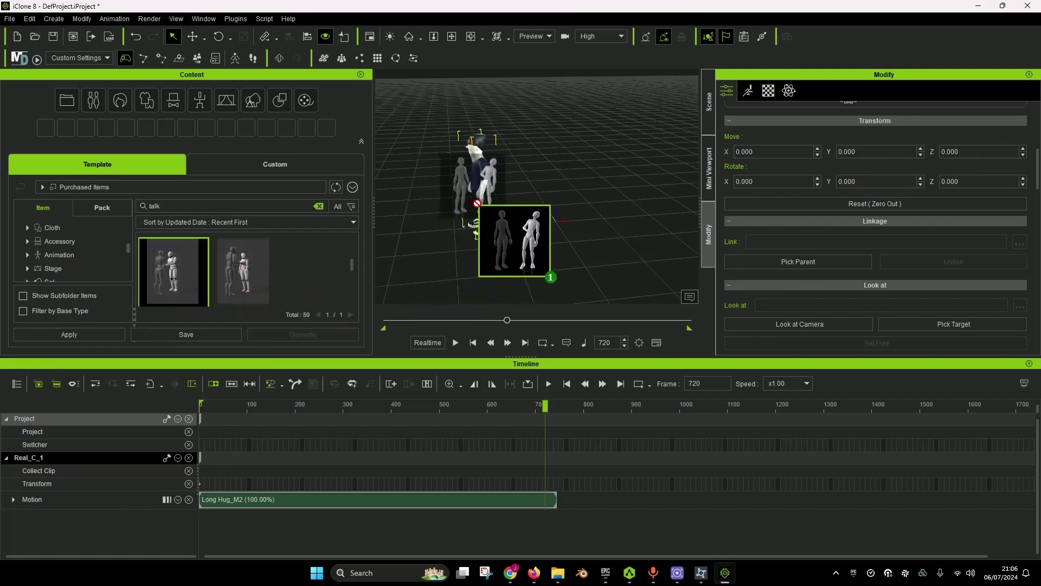
{"action": "left_click_drag", "start_coordinate": [477, 203], "coordinate": [573, 501]}
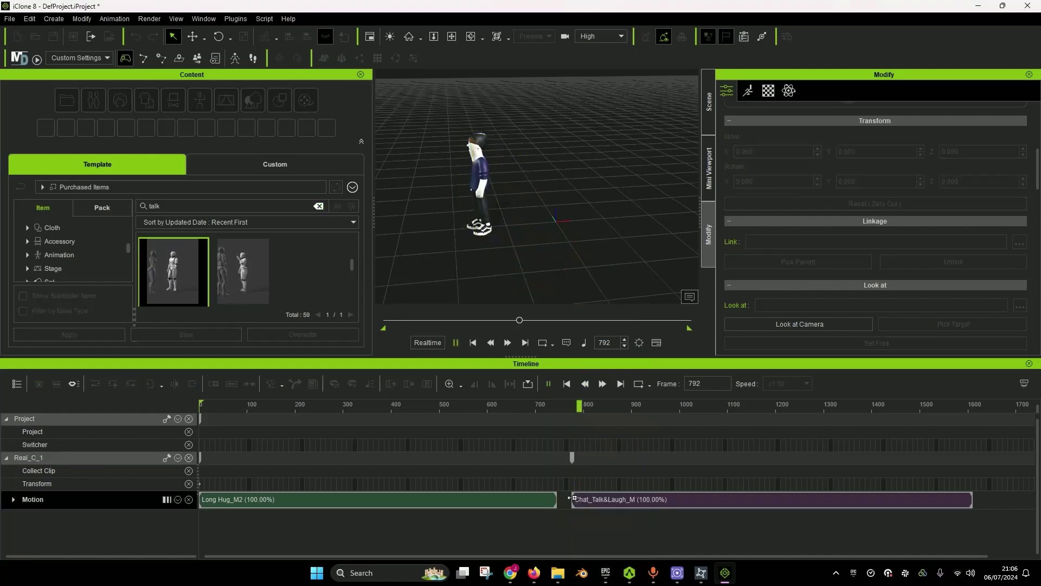
{"action": "left_click", "coordinate": [595, 417]}
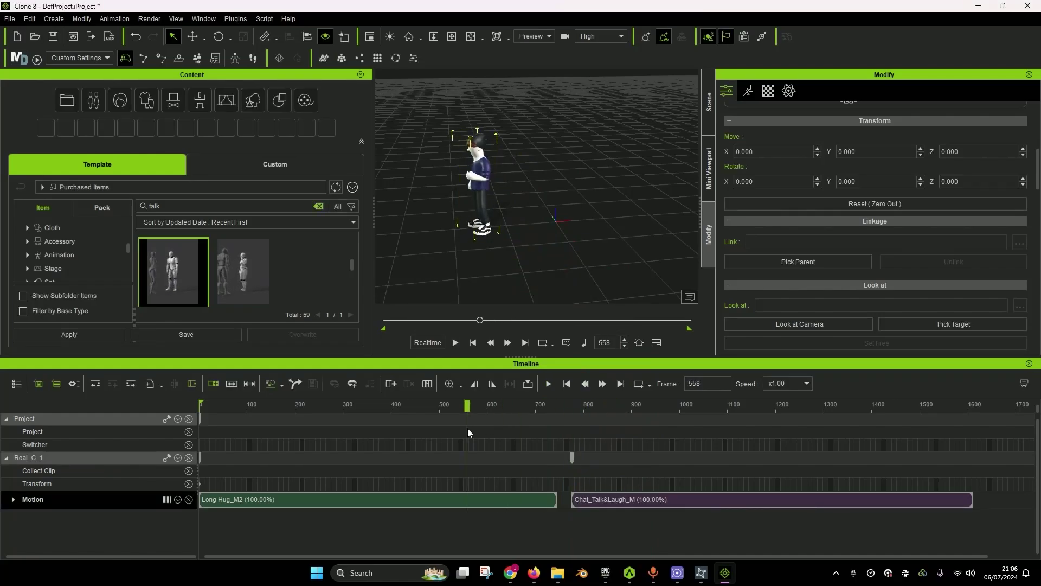
{"action": "mouse_move", "coordinate": [668, 418]}
{"action": "left_mouse_down"}
{"action": "mouse_move", "coordinate": [855, 434]}
{"action": "mouse_move", "coordinate": [458, 462]}
{"action": "mouse_move", "coordinate": [522, 459]}
{"action": "left_mouse_up"}
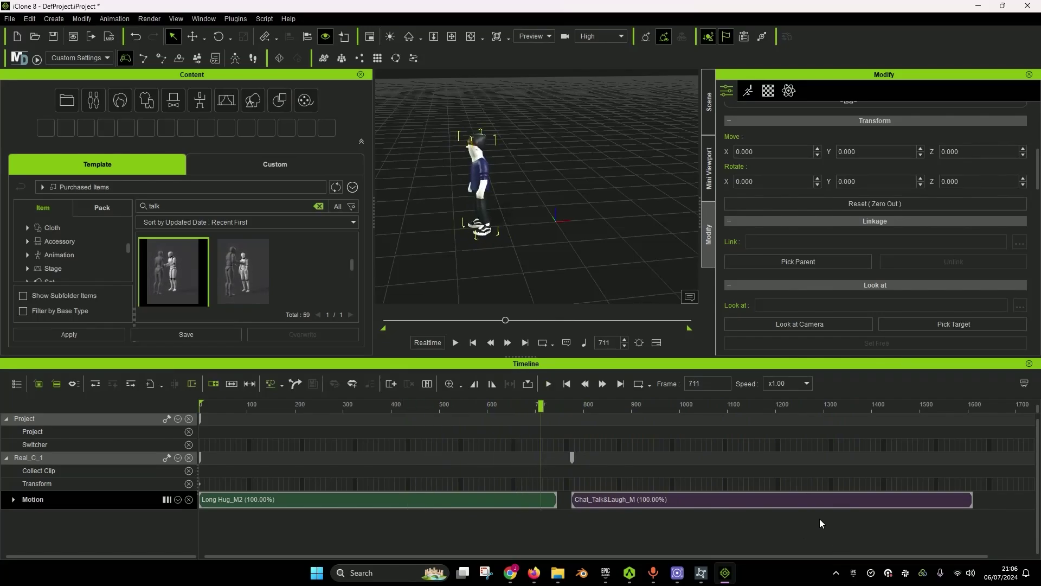
Step: Slide the Chat_Talk&Laugh_M clip left to meet Long Hug_M2 and review the transition
{"action": "left_click_drag", "start_coordinate": [540, 406], "coordinate": [448, 415]}
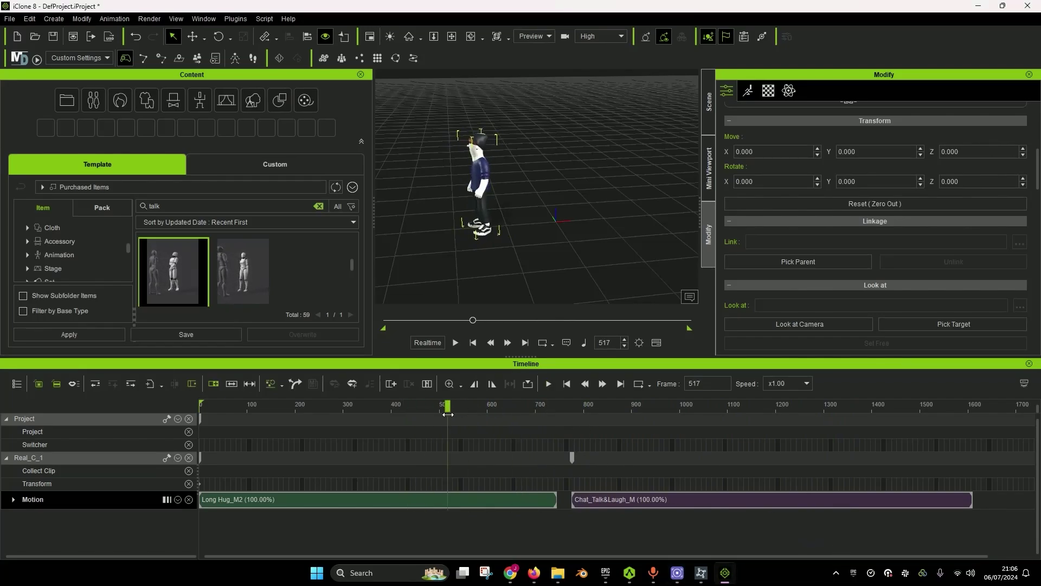
{"action": "left_click", "coordinate": [689, 501]}
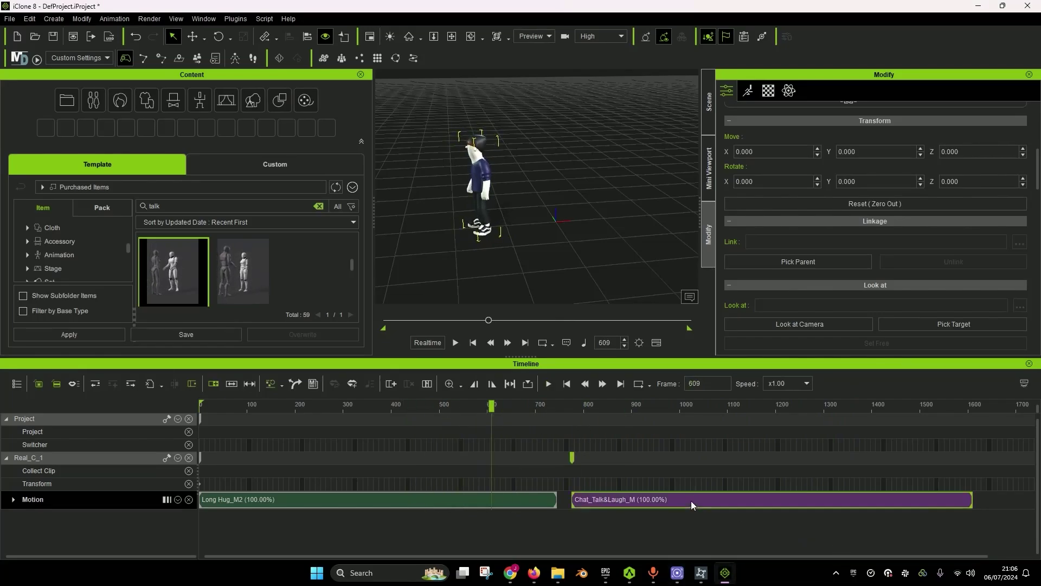
{"action": "left_click_drag", "start_coordinate": [741, 499], "coordinate": [715, 500]}
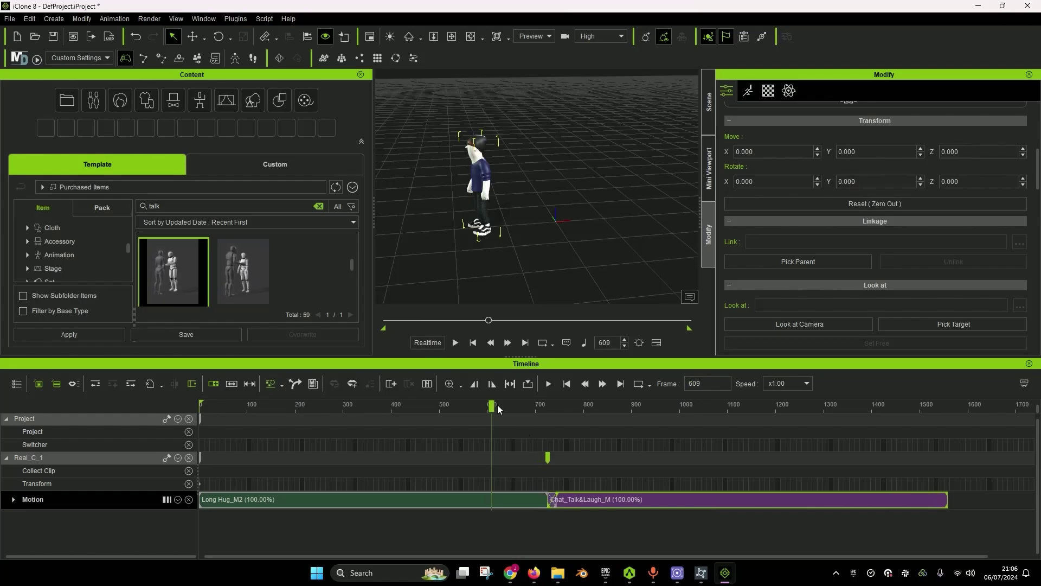
{"action": "mouse_move", "coordinate": [605, 426]}
{"action": "left_mouse_down"}
{"action": "mouse_move", "coordinate": [402, 461]}
{"action": "mouse_move", "coordinate": [679, 466]}
{"action": "mouse_move", "coordinate": [379, 479]}
{"action": "left_mouse_up"}
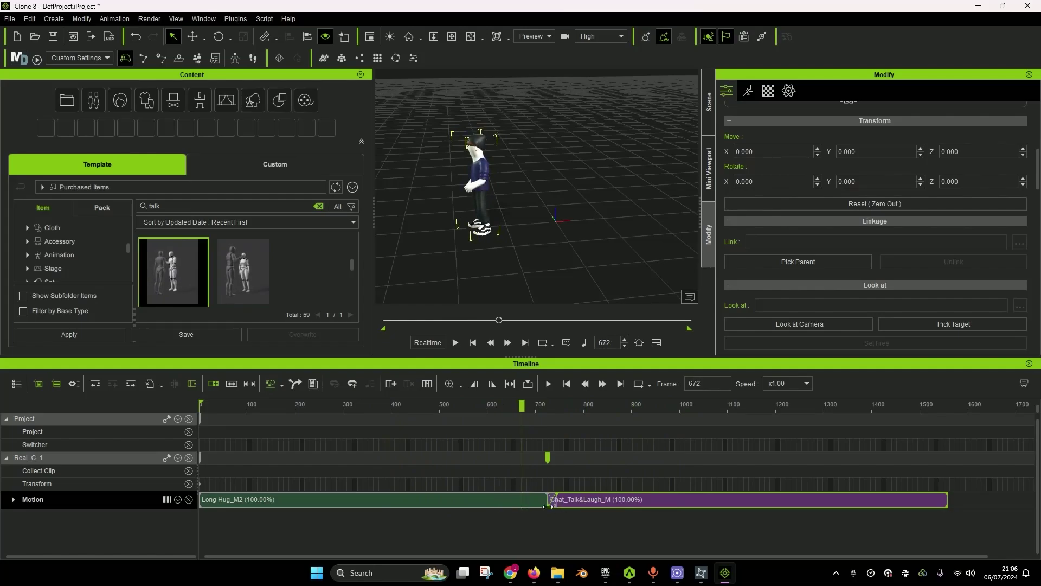
{"action": "right_click", "coordinate": [578, 498]}
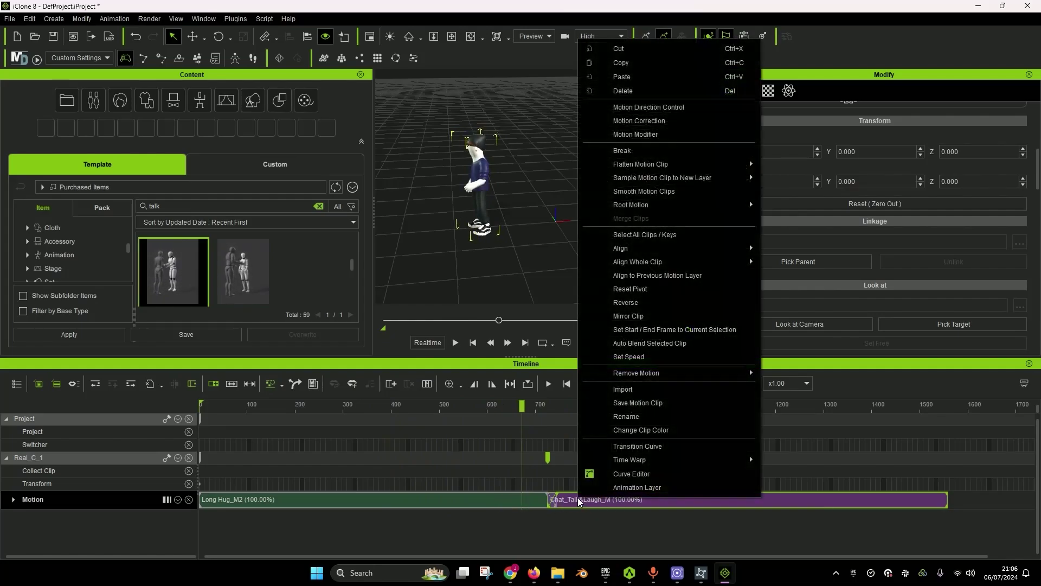
{"action": "mouse_move", "coordinate": [650, 249]}
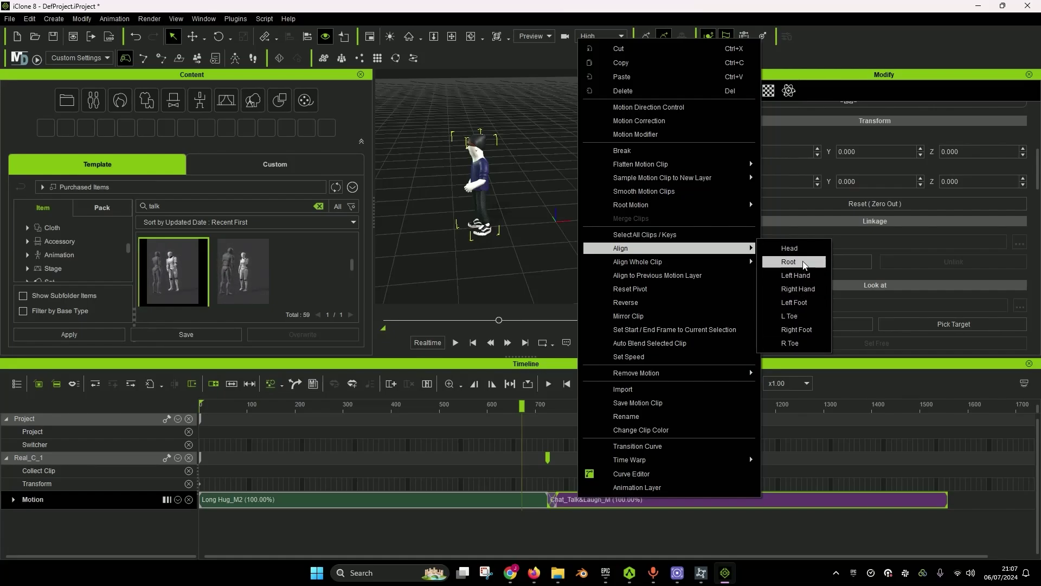
Step: Align the talk clip to the character's root and replay the transition from frame 700
{"action": "left_click", "coordinate": [789, 261]}
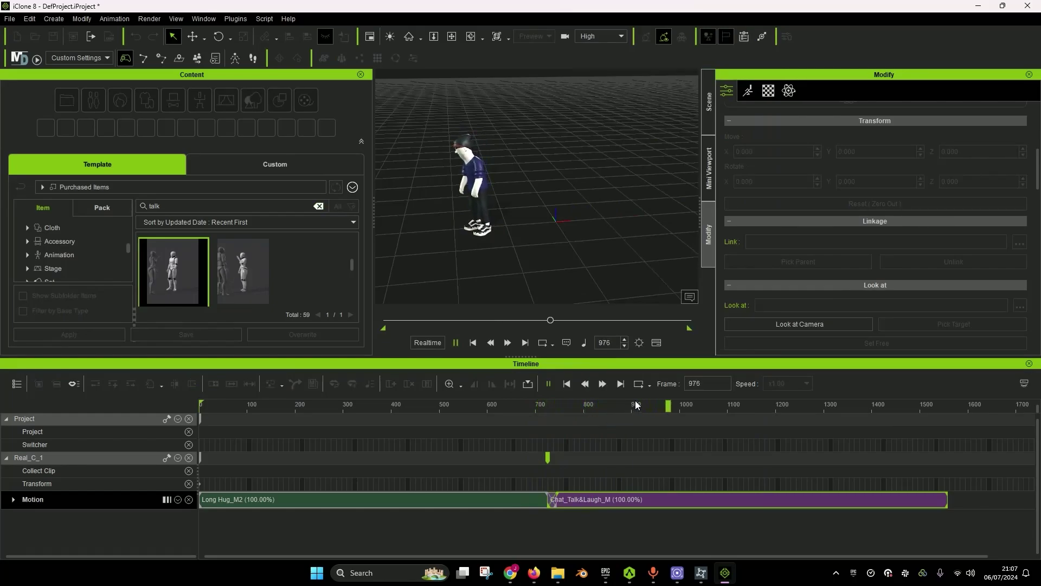
{"action": "key", "text": "space"}
{"action": "left_click", "coordinate": [562, 404]}
{"action": "left_click_drag", "start_coordinate": [628, 439], "coordinate": [535, 458]}
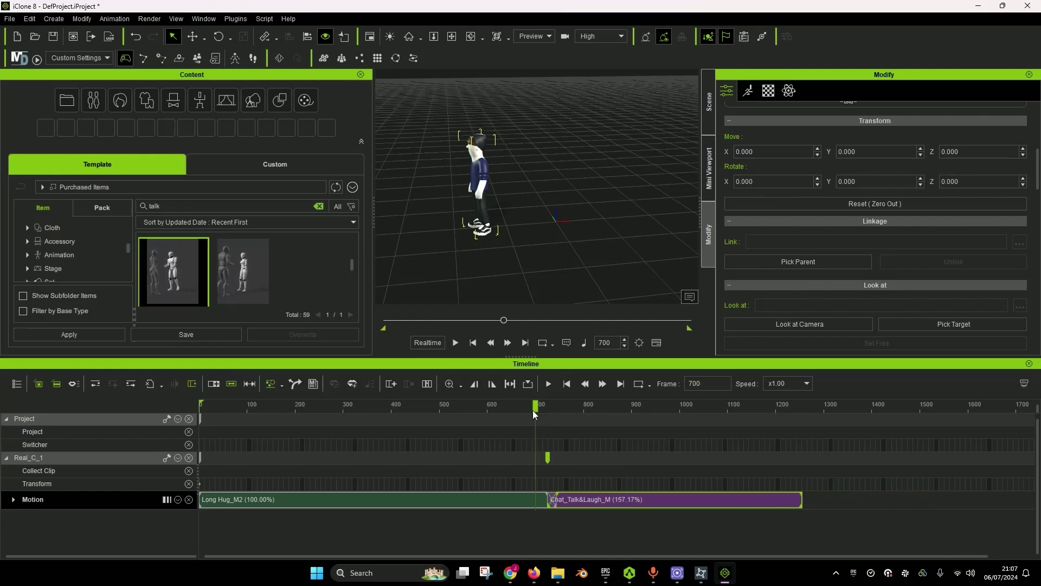
{"action": "key", "text": "space"}
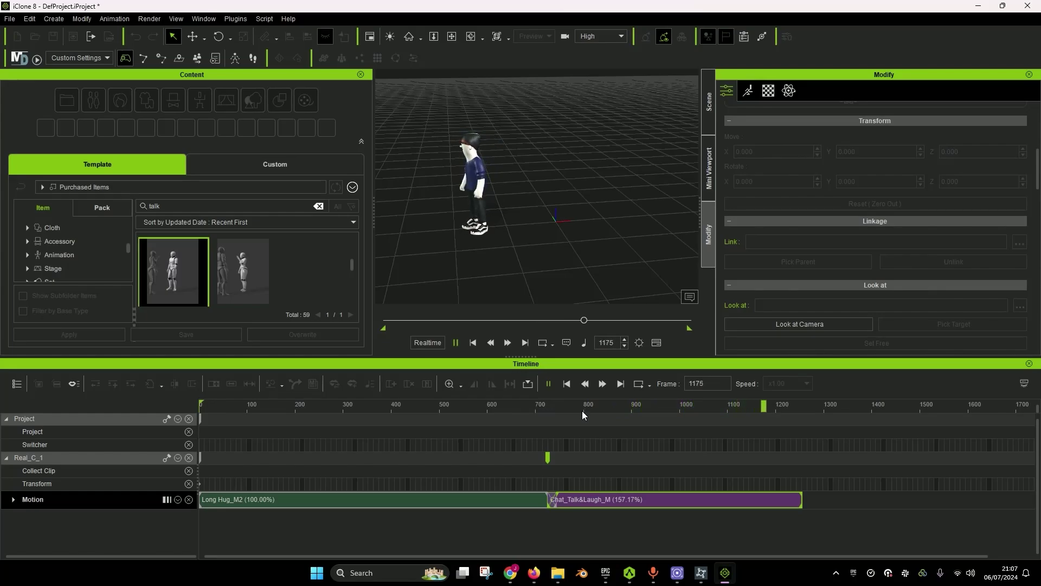
{"action": "key", "text": "space"}
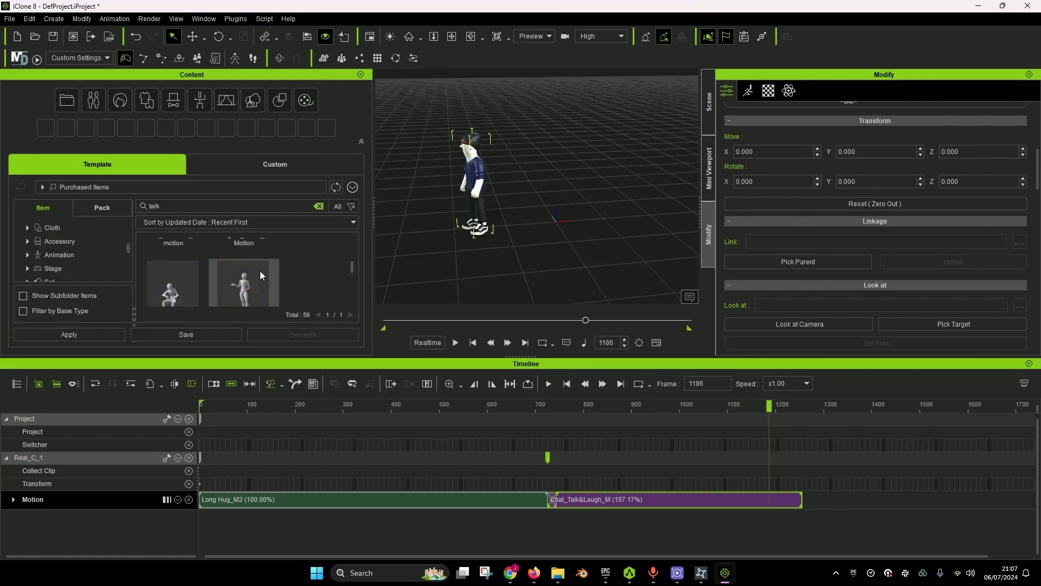
Step: Drop Stand_AnxiousTalk_M onto the Motion track and slide it against the talk clip
{"action": "scroll", "coordinate": [211, 268], "scroll_direction": "down", "scroll_amount": 2}
{"action": "scroll", "coordinate": [195, 269], "scroll_direction": "down", "scroll_amount": 2}
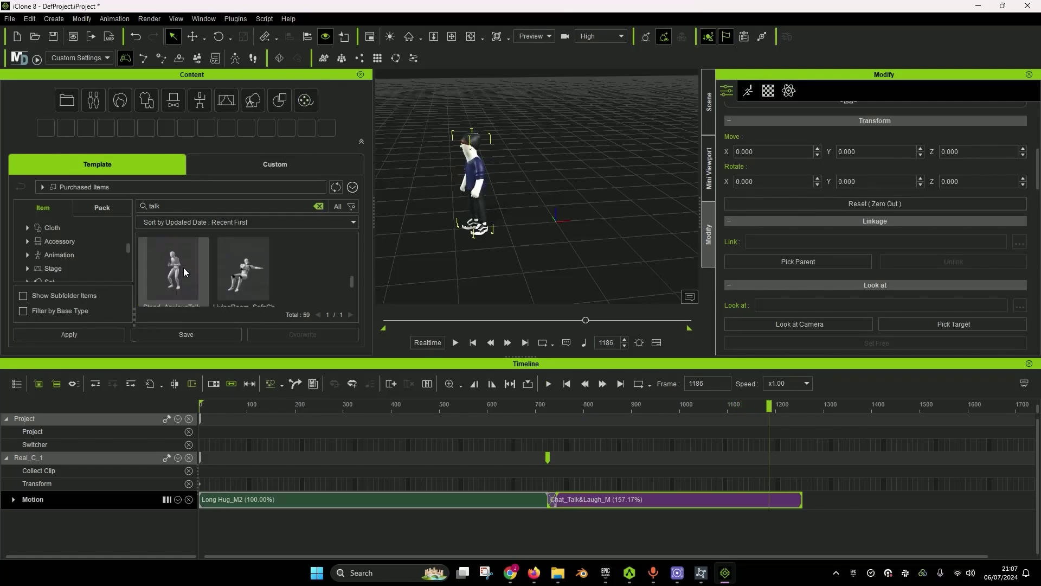
{"action": "left_click_drag", "start_coordinate": [176, 270], "coordinate": [823, 496]}
{"action": "key", "text": "space"}
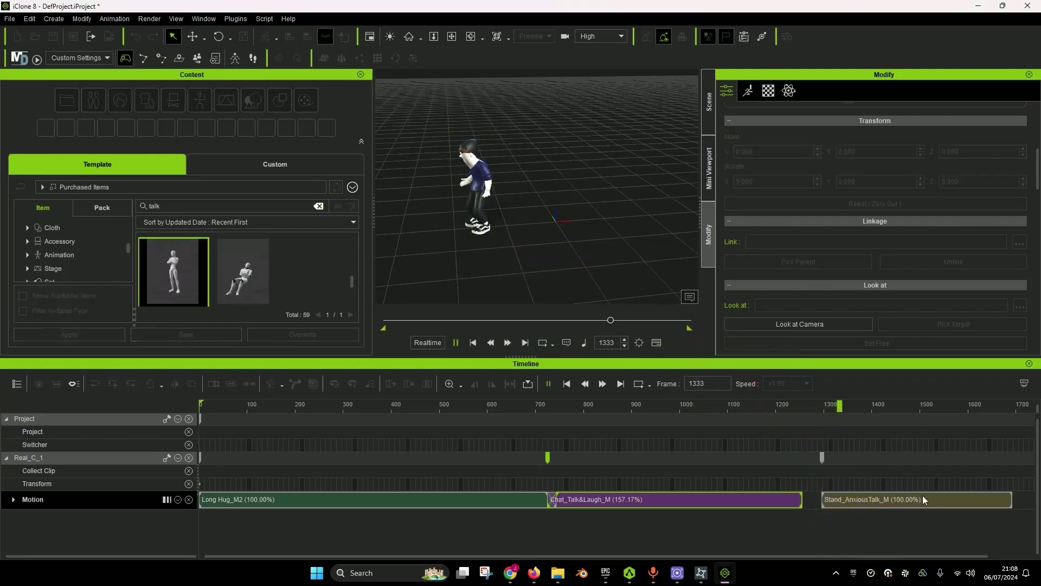
{"action": "left_click_drag", "start_coordinate": [919, 497], "coordinate": [885, 502]}
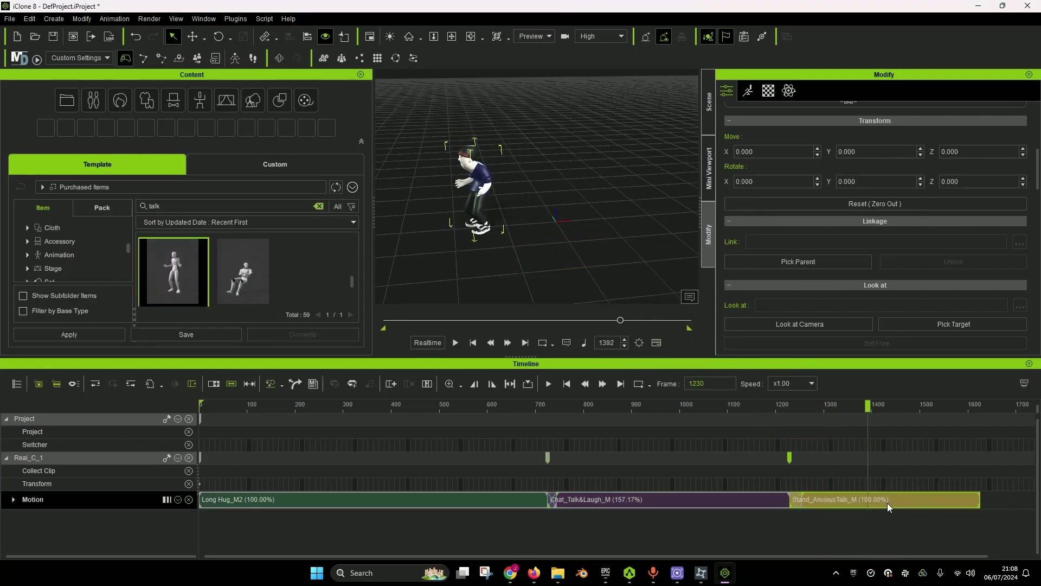
Step: Rewind and replay the transition into the anxious talk twice
{"action": "left_click_drag", "start_coordinate": [887, 406], "coordinate": [763, 444]}
{"action": "key", "text": "space"}
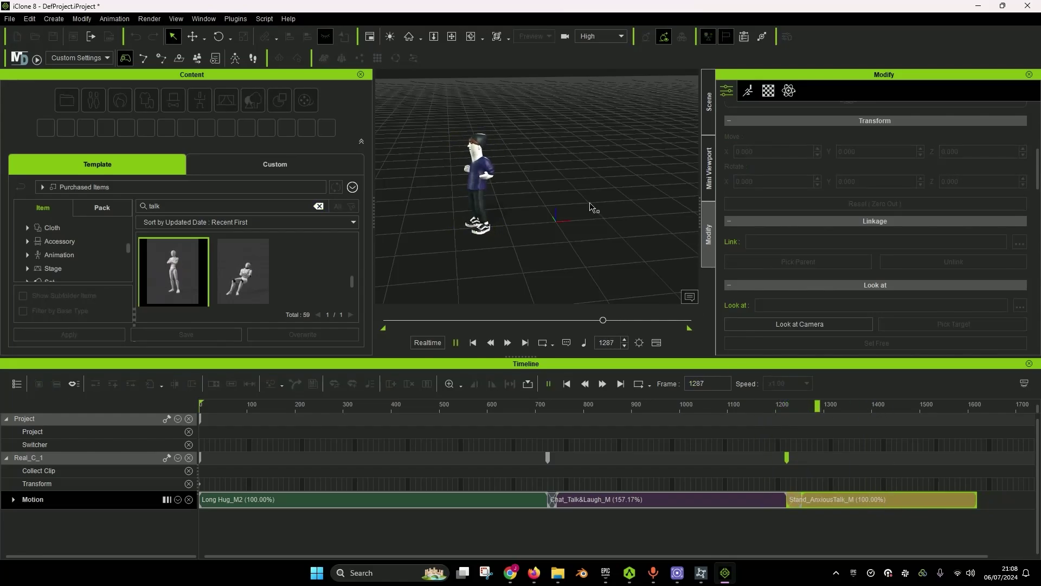
{"action": "key", "text": "space"}
{"action": "scroll", "coordinate": [439, 210], "scroll_direction": "up", "scroll_amount": 5}
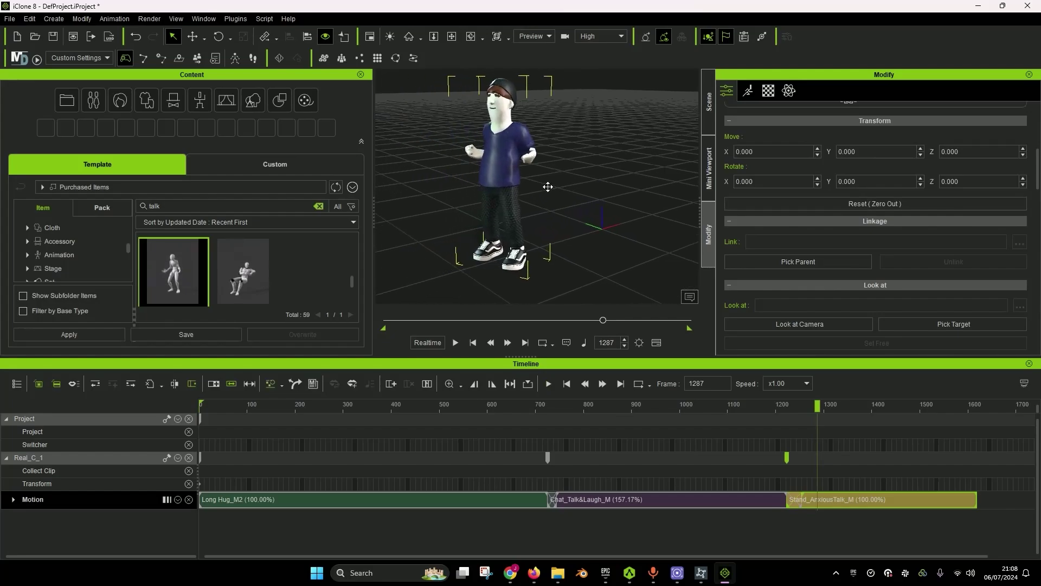
{"action": "left_click_drag", "start_coordinate": [822, 407], "coordinate": [776, 420]}
{"action": "key", "text": "space"}
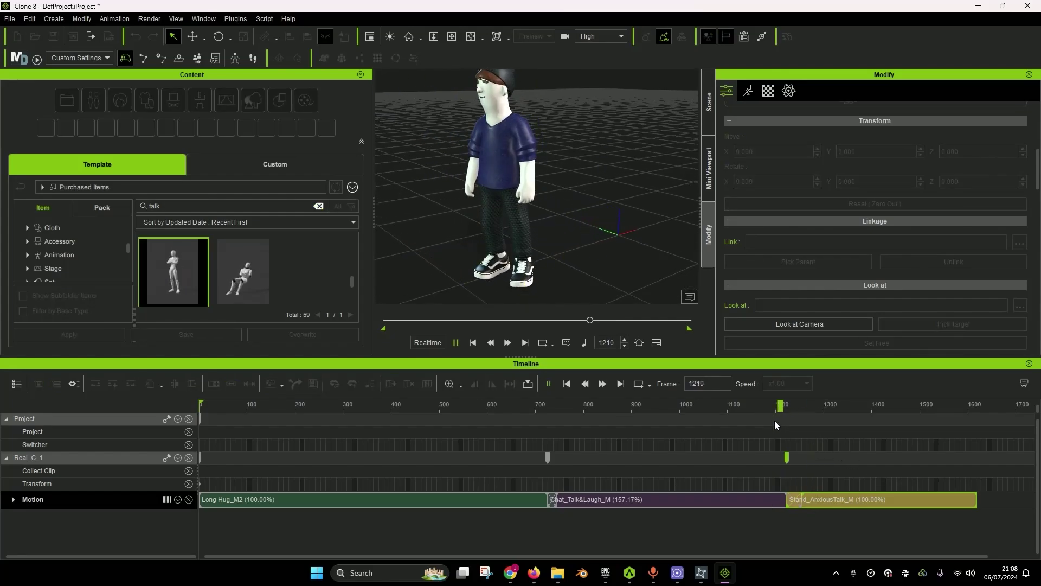
{"action": "key", "text": "space"}
Step: Align the Stand_AnxiousTalk_M clip by the left toe and replay its transition
{"action": "right_click", "coordinate": [858, 500]}
{"action": "mouse_move", "coordinate": [900, 246]}
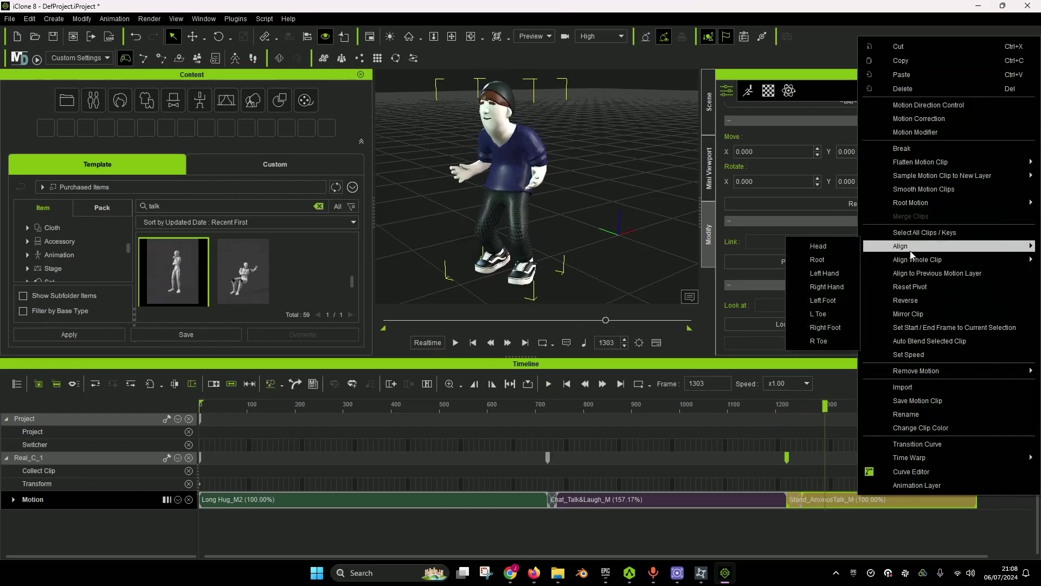
{"action": "left_click", "coordinate": [819, 260]}
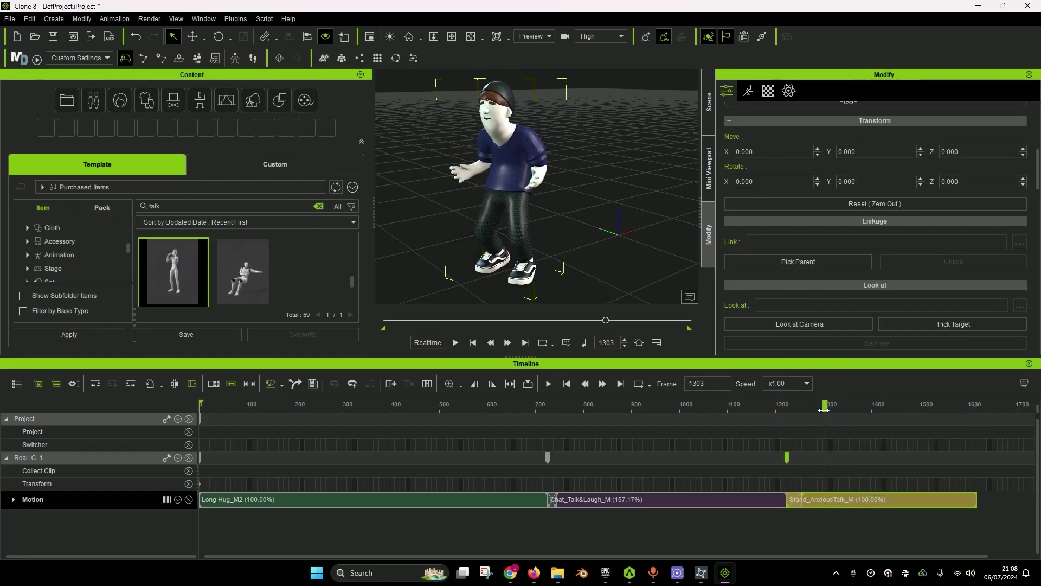
{"action": "left_click_drag", "start_coordinate": [824, 412], "coordinate": [779, 412]}
{"action": "key", "text": "space"}
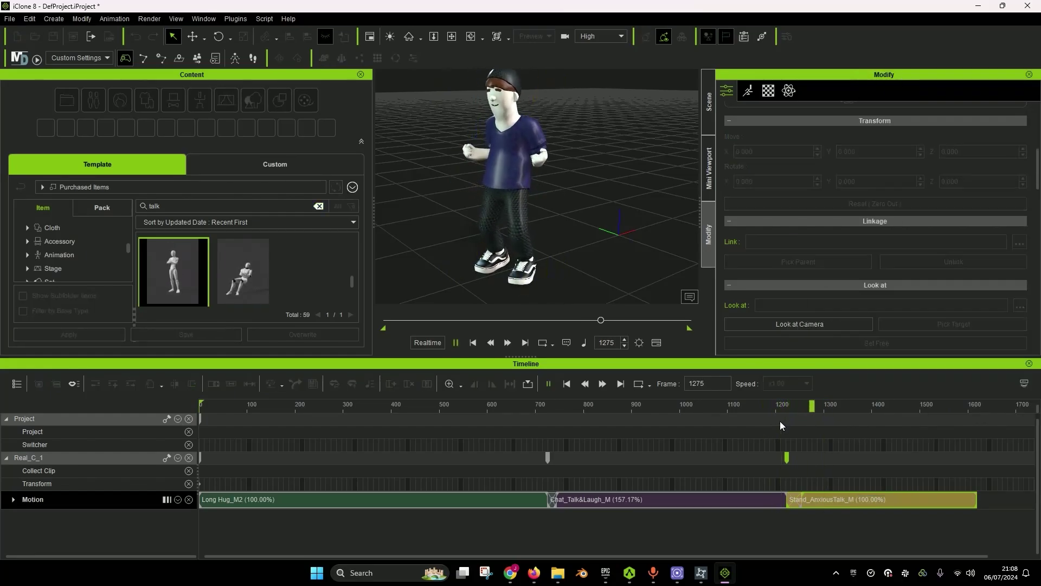
{"action": "key", "text": "space"}
{"action": "right_click", "coordinate": [877, 498]}
{"action": "mouse_move", "coordinate": [943, 248]}
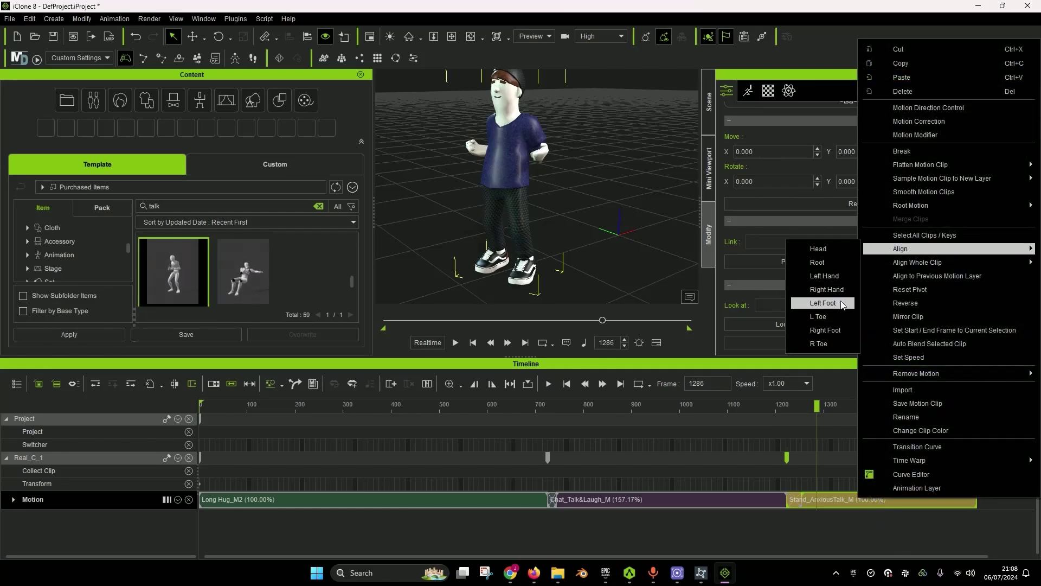
{"action": "left_click", "coordinate": [833, 317]}
{"action": "left_click", "coordinate": [780, 413]}
{"action": "key", "text": "space"}
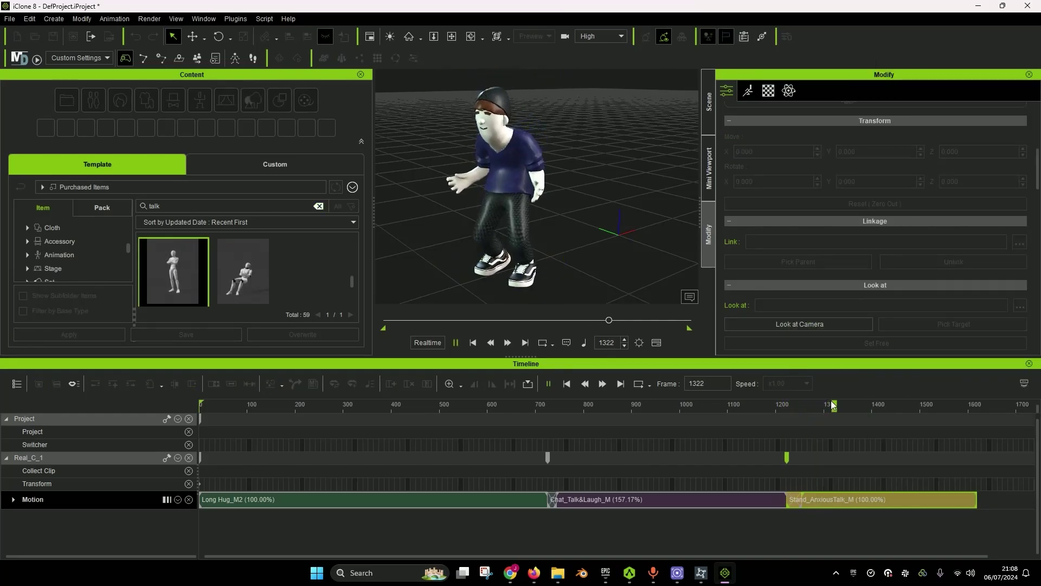
Step: Hide the content library, scrub through the hug to about frame 415, and open the Character folder
{"action": "left_click", "coordinate": [348, 430]}
{"action": "key", "text": "F3"}
{"action": "left_click_drag", "start_coordinate": [349, 430], "coordinate": [408, 435]}
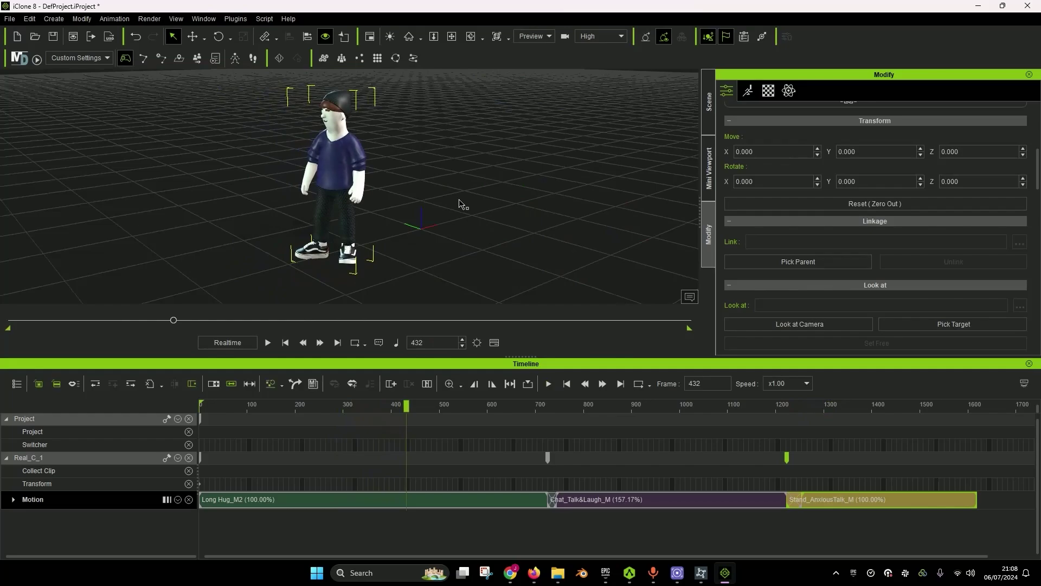
{"action": "mouse_move", "coordinate": [402, 410]}
{"action": "left_mouse_down"}
{"action": "mouse_move", "coordinate": [192, 426]}
{"action": "mouse_move", "coordinate": [433, 434]}
{"action": "mouse_move", "coordinate": [273, 441]}
{"action": "mouse_move", "coordinate": [517, 451]}
{"action": "left_mouse_up"}
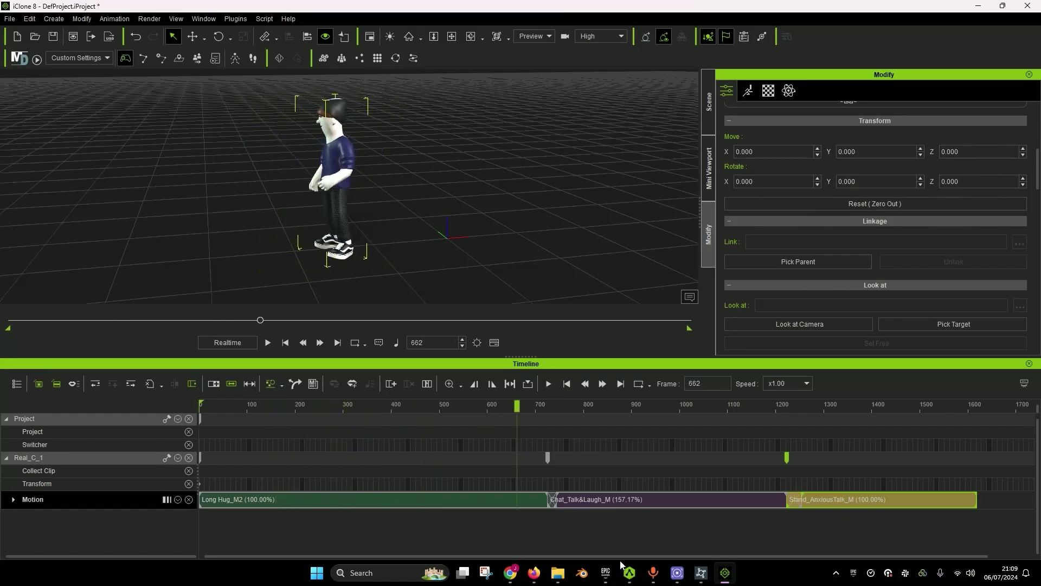
{"action": "left_click", "coordinate": [559, 577]}
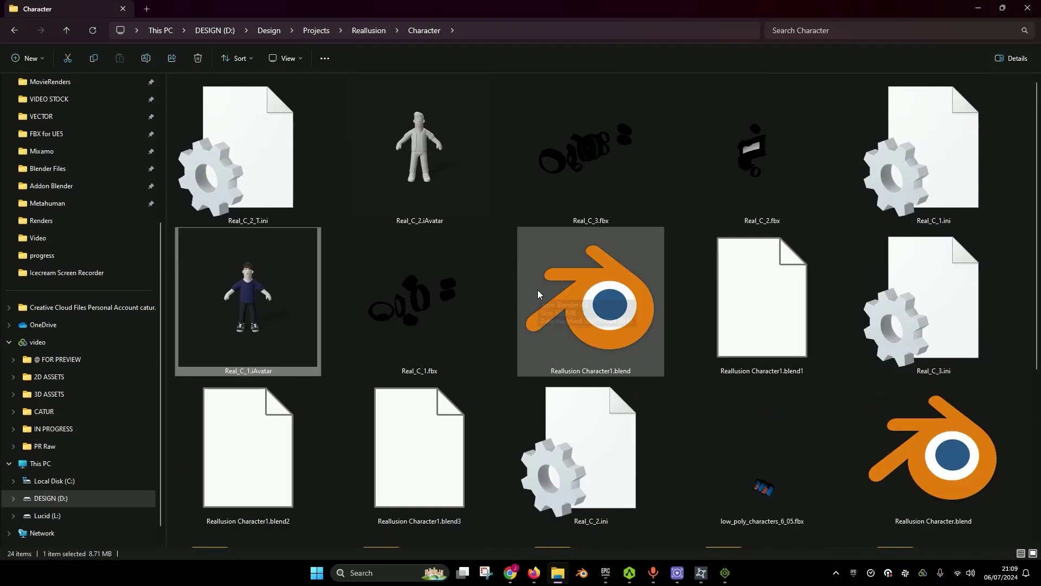
Step: Drag Real_C_2.iAvatar from the Character folder into the iClone viewport
{"action": "mouse_move", "coordinate": [419, 152]}
{"action": "left_mouse_down"}
{"action": "mouse_move", "coordinate": [737, 536]}
{"action": "mouse_move", "coordinate": [725, 583]}
{"action": "left_mouse_up"}
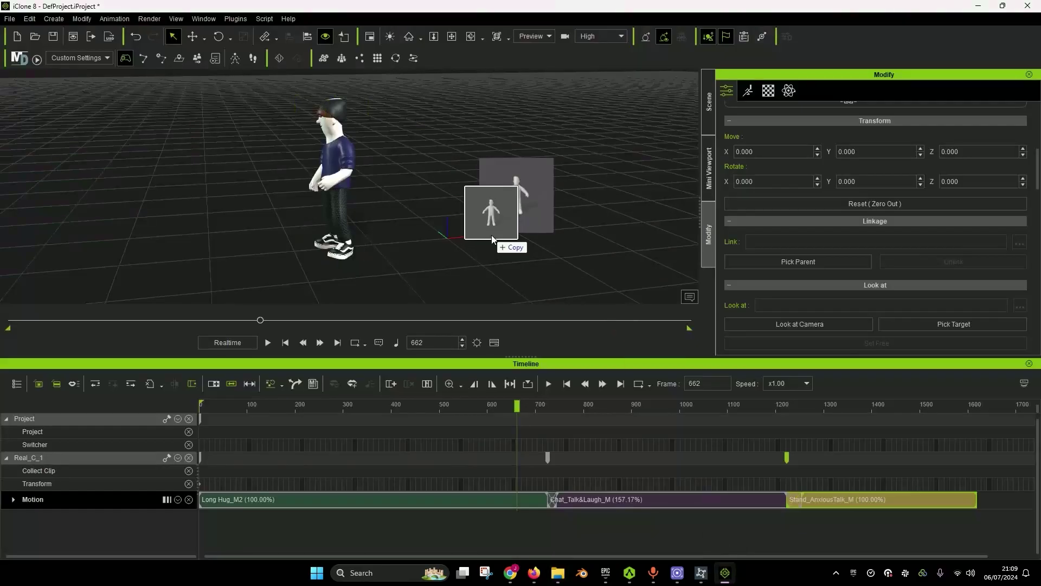
{"action": "left_click_drag", "start_coordinate": [726, 583], "coordinate": [492, 236]}
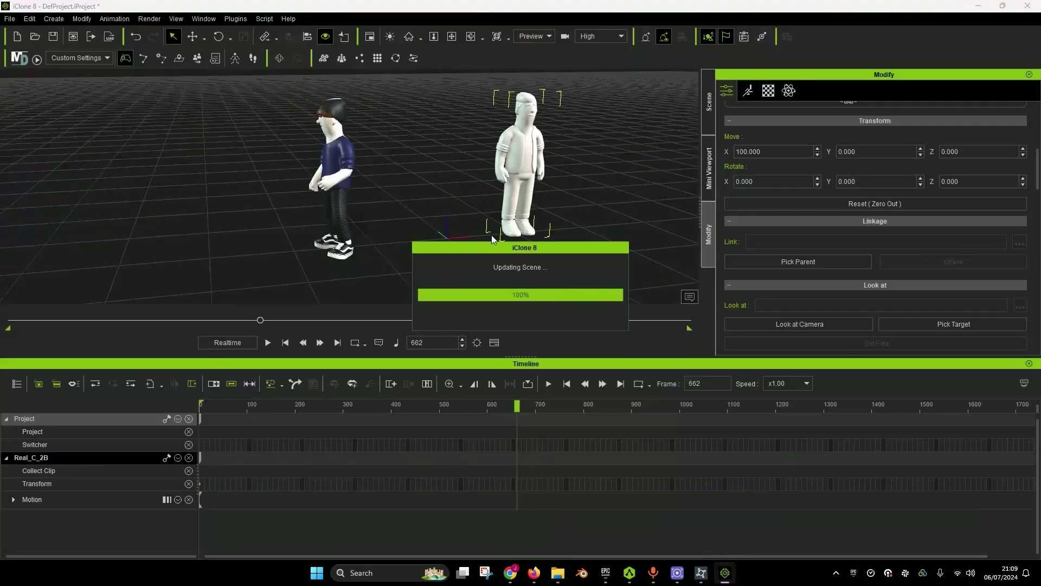
Step: At frame 0, put the white character at X 0 and apply Long Hug_M1 from a 'hug' search
{"action": "left_click", "coordinate": [287, 344]}
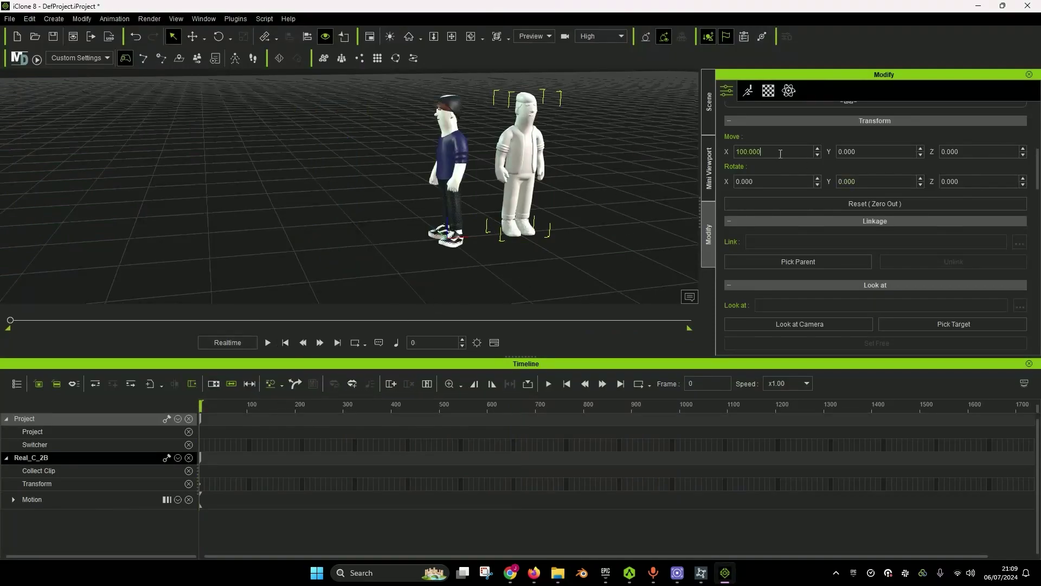
{"action": "type", "text": "0"}
{"action": "key", "text": "Tab"}
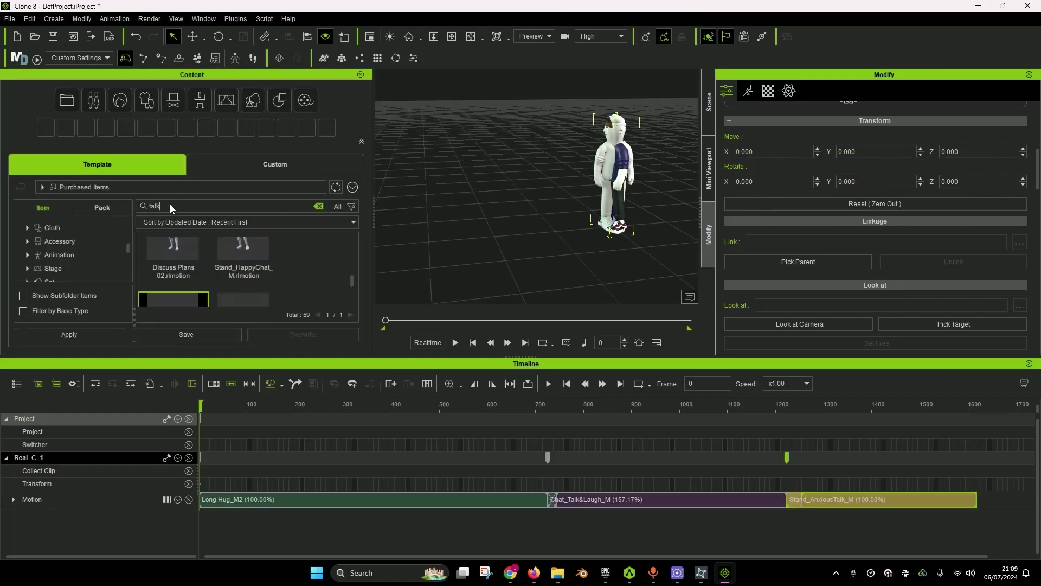
{"action": "key", "text": "BackSpace"}
{"action": "key", "text": "BackSpace"}
{"action": "key", "text": "BackSpace"}
{"action": "type", "text": "hug"}
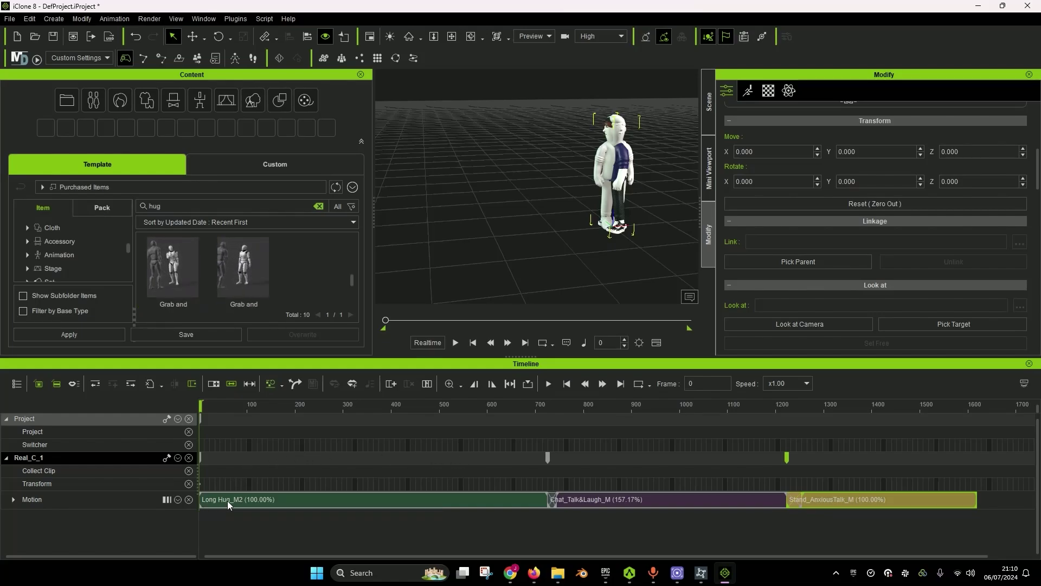
{"action": "scroll", "coordinate": [292, 275], "scroll_direction": "up", "scroll_amount": 1}
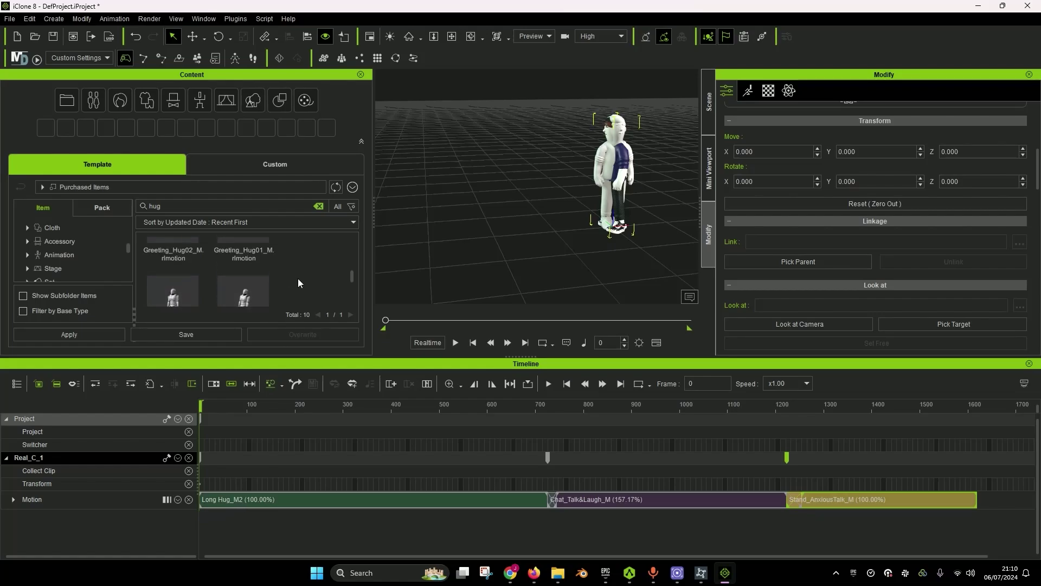
{"action": "scroll", "coordinate": [298, 279], "scroll_direction": "up", "scroll_amount": 1}
{"action": "scroll", "coordinate": [310, 277], "scroll_direction": "down", "scroll_amount": 1}
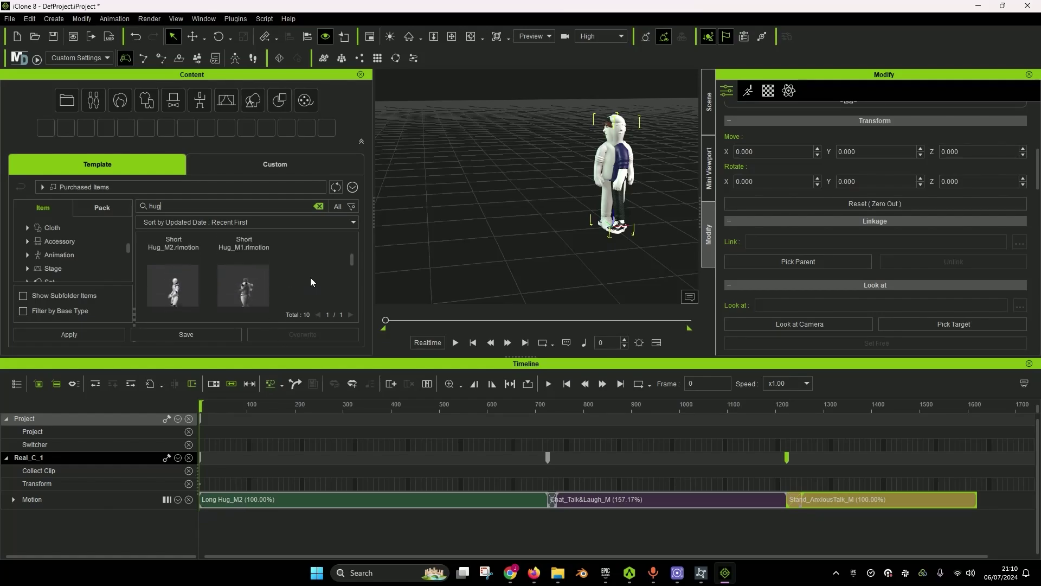
{"action": "scroll", "coordinate": [313, 276], "scroll_direction": "down", "scroll_amount": 1}
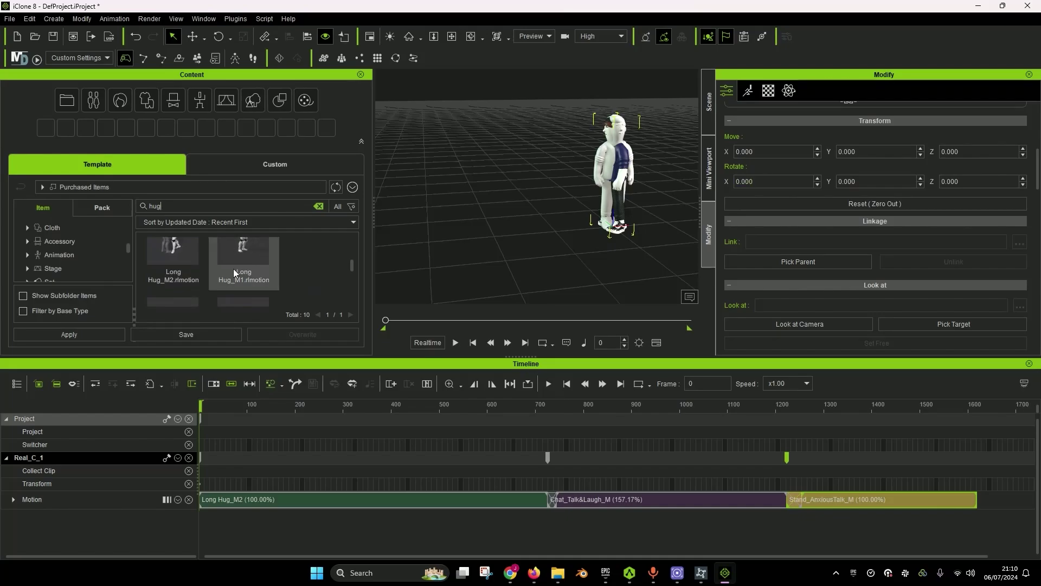
{"action": "left_click_drag", "start_coordinate": [265, 251], "coordinate": [606, 165]}
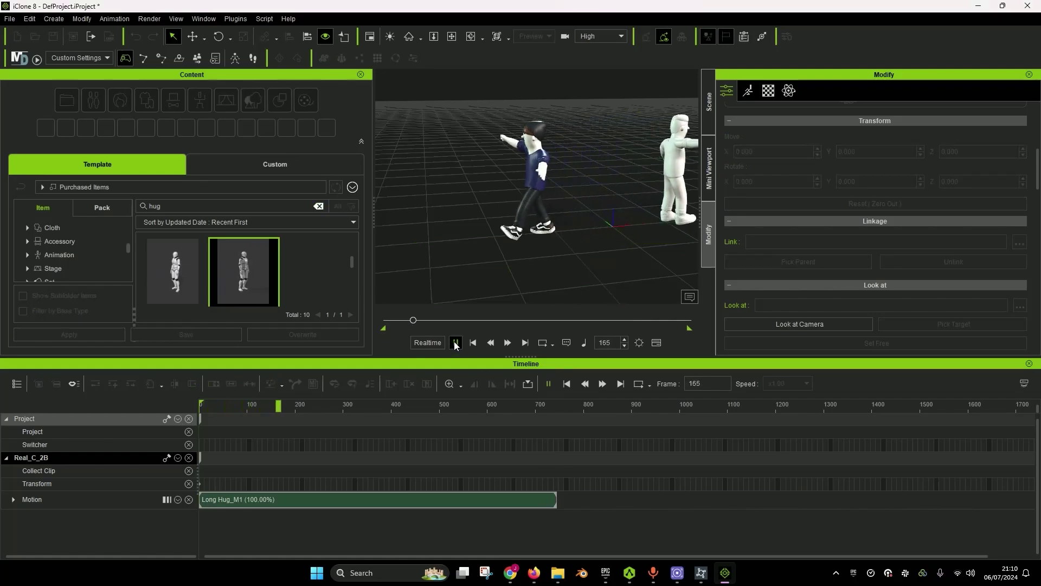
Step: Slide the white character left to about X -352 and scrub the timeline to check the hug
{"action": "left_click", "coordinate": [360, 74]}
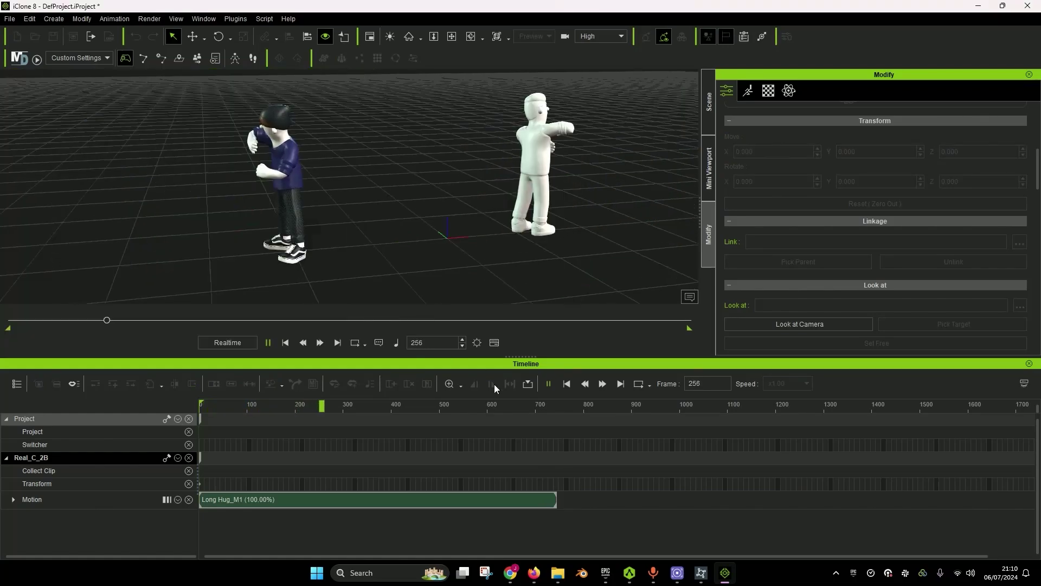
{"action": "left_click", "coordinate": [267, 343]}
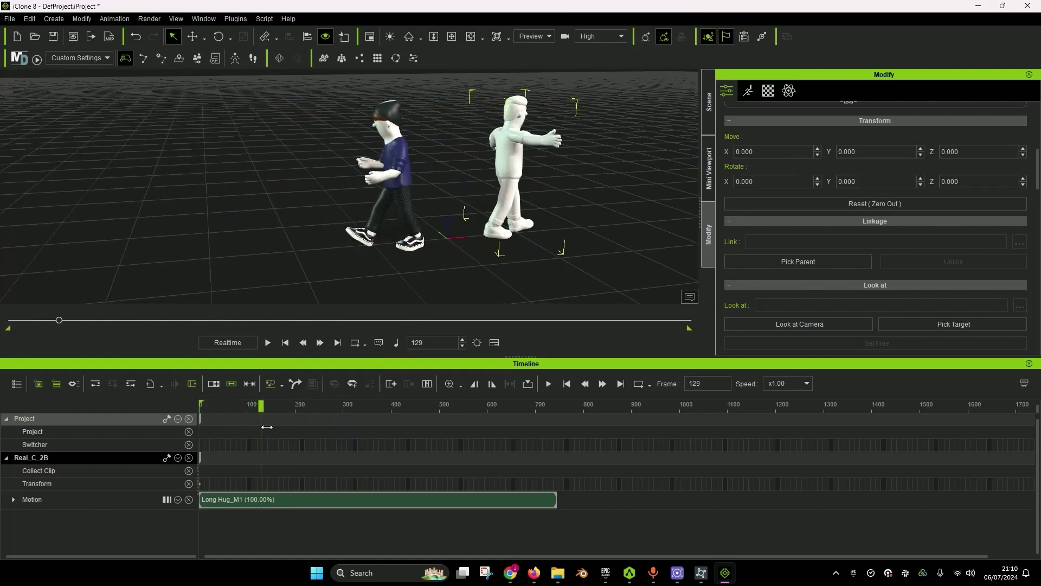
{"action": "mouse_move", "coordinate": [346, 407]}
{"action": "left_mouse_down"}
{"action": "mouse_move", "coordinate": [467, 441]}
{"action": "mouse_move", "coordinate": [209, 445]}
{"action": "left_mouse_up"}
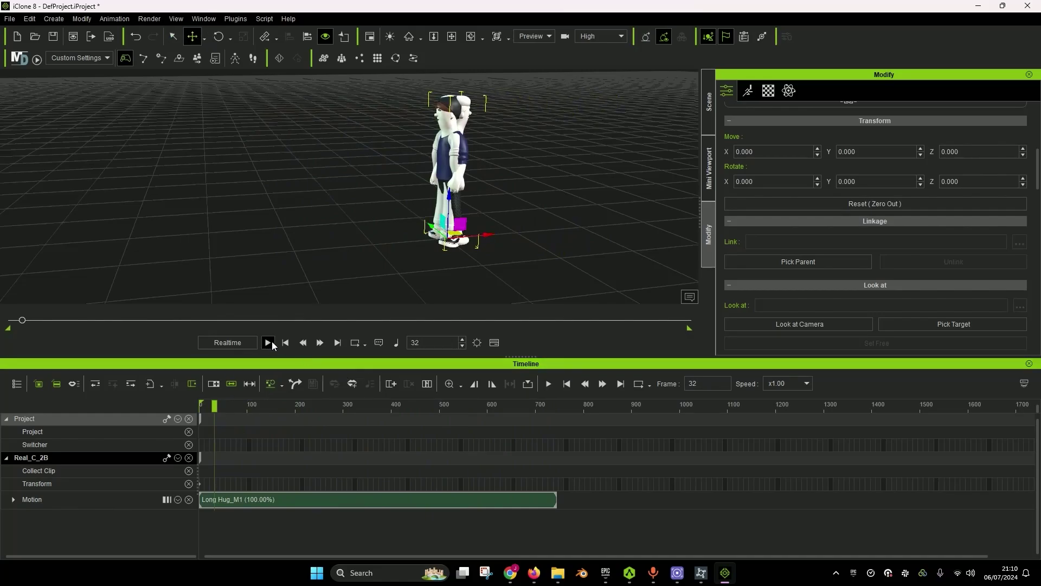
{"action": "left_click", "coordinate": [285, 343]}
{"action": "left_click_drag", "start_coordinate": [489, 236], "coordinate": [320, 252]}
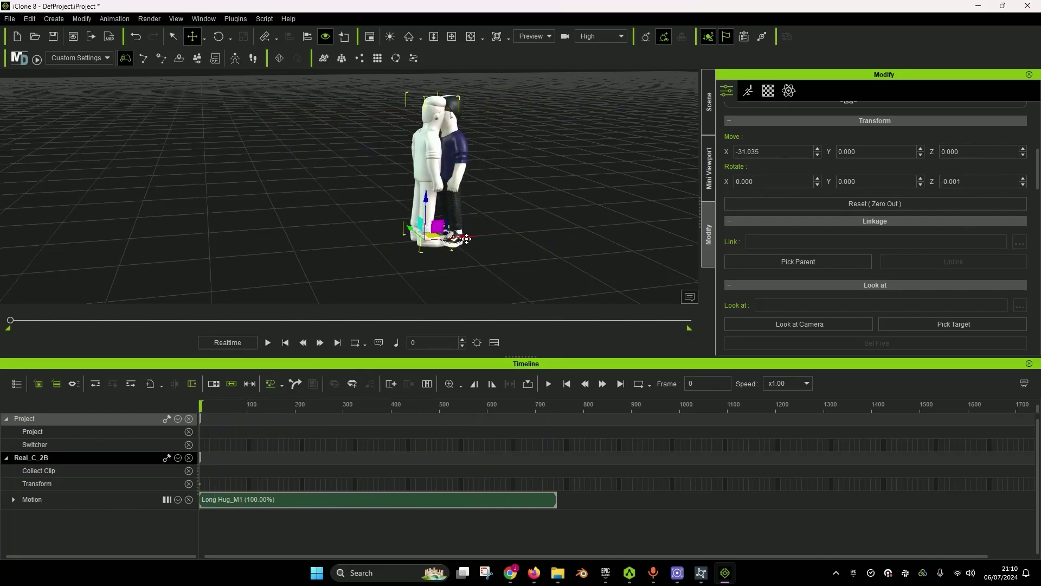
{"action": "mouse_move", "coordinate": [199, 404]}
{"action": "left_mouse_down"}
{"action": "mouse_move", "coordinate": [304, 405]}
{"action": "mouse_move", "coordinate": [228, 406]}
{"action": "left_mouse_up"}
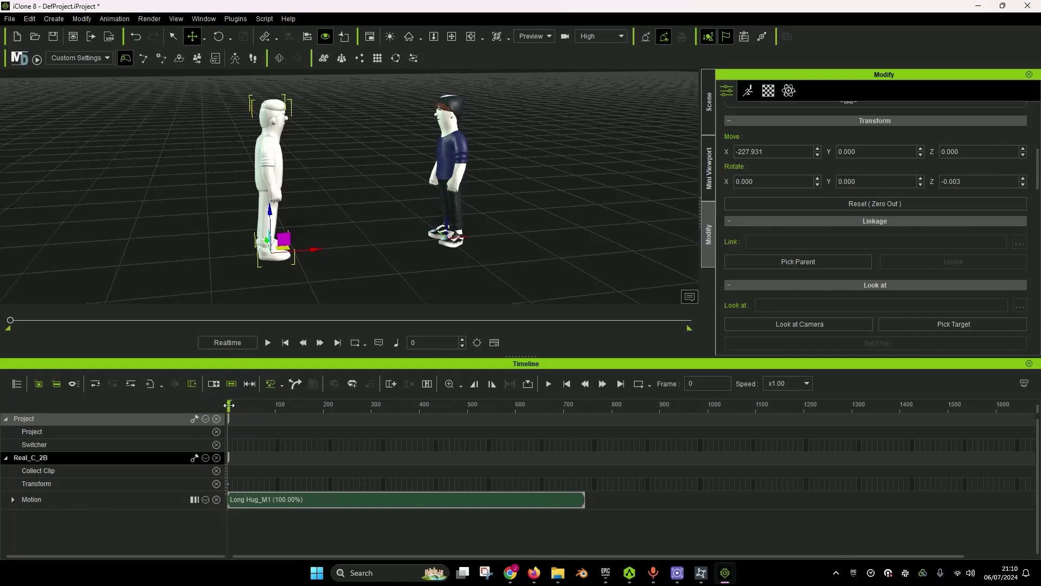
{"action": "right_click_drag", "start_coordinate": [347, 195], "coordinate": [392, 200]}
{"action": "left_click_drag", "start_coordinate": [297, 230], "coordinate": [186, 257]}
{"action": "mouse_move", "coordinate": [228, 406]}
{"action": "left_mouse_down"}
{"action": "mouse_move", "coordinate": [205, 406]}
{"action": "mouse_move", "coordinate": [302, 406]}
{"action": "mouse_move", "coordinate": [207, 402]}
{"action": "mouse_move", "coordinate": [326, 418]}
{"action": "left_mouse_up"}
{"action": "mouse_move", "coordinate": [327, 161]}
{"action": "right_mouse_down"}
{"action": "mouse_move", "coordinate": [198, 158]}
{"action": "mouse_move", "coordinate": [331, 165]}
{"action": "mouse_move", "coordinate": [303, 196]}
{"action": "mouse_move", "coordinate": [328, 227]}
{"action": "right_mouse_up"}
{"action": "mouse_move", "coordinate": [326, 404]}
{"action": "left_mouse_down"}
{"action": "mouse_move", "coordinate": [206, 418]}
{"action": "mouse_move", "coordinate": [456, 418]}
{"action": "left_mouse_up"}
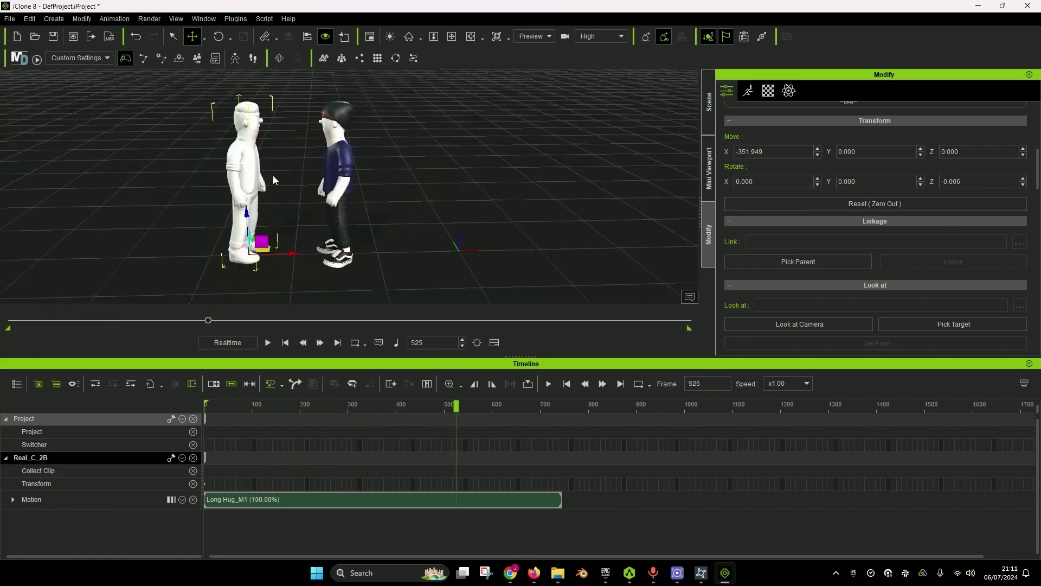
Step: Search 'talk' and place All Good_M2 right after Long Hug_M1, nudging it closer
{"action": "key", "text": "F4"}
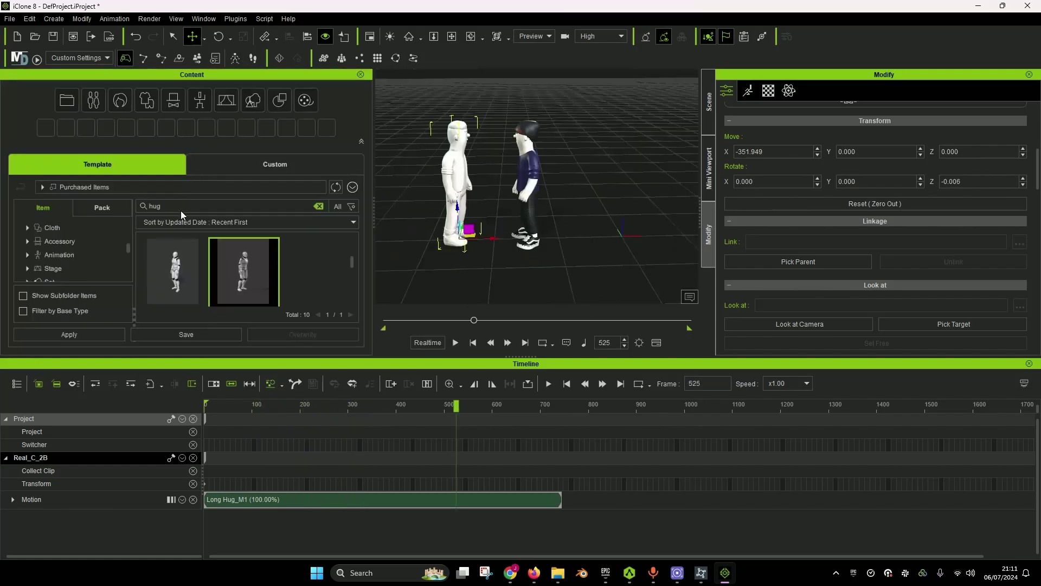
{"action": "type", "text": "talk"}
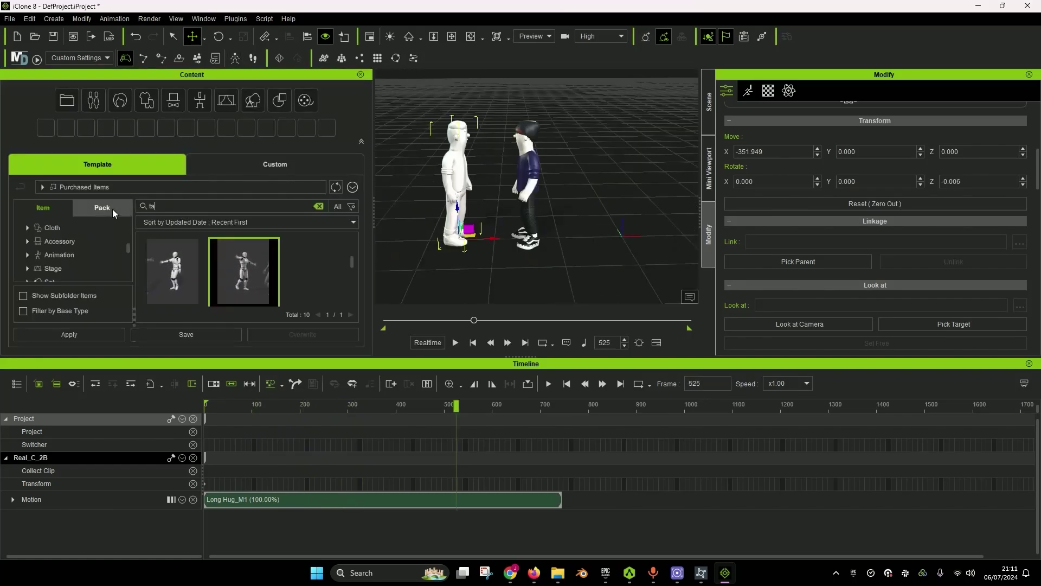
{"action": "key", "text": "Return"}
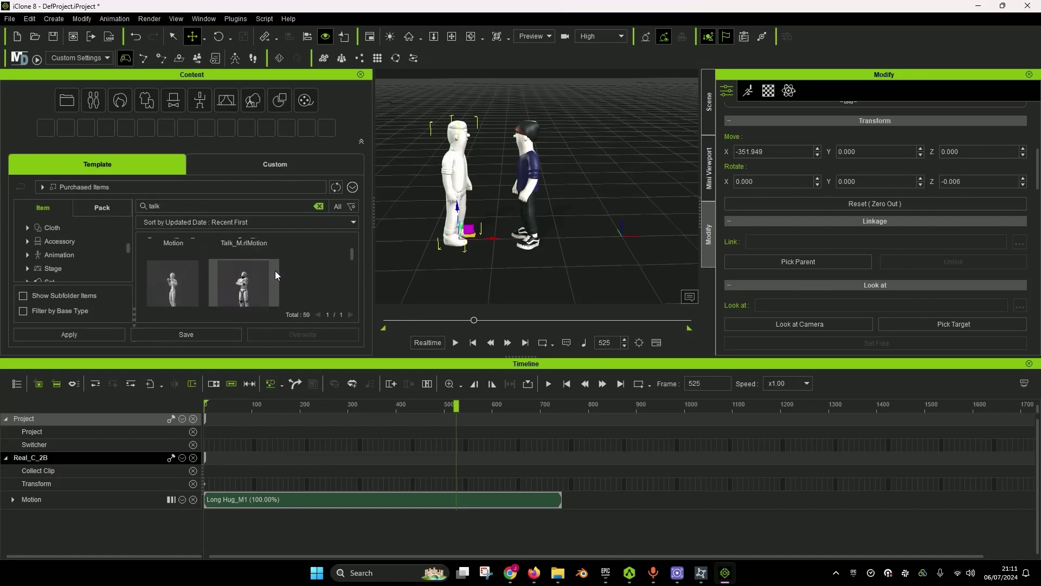
{"action": "left_click_drag", "start_coordinate": [247, 266], "coordinate": [590, 497]}
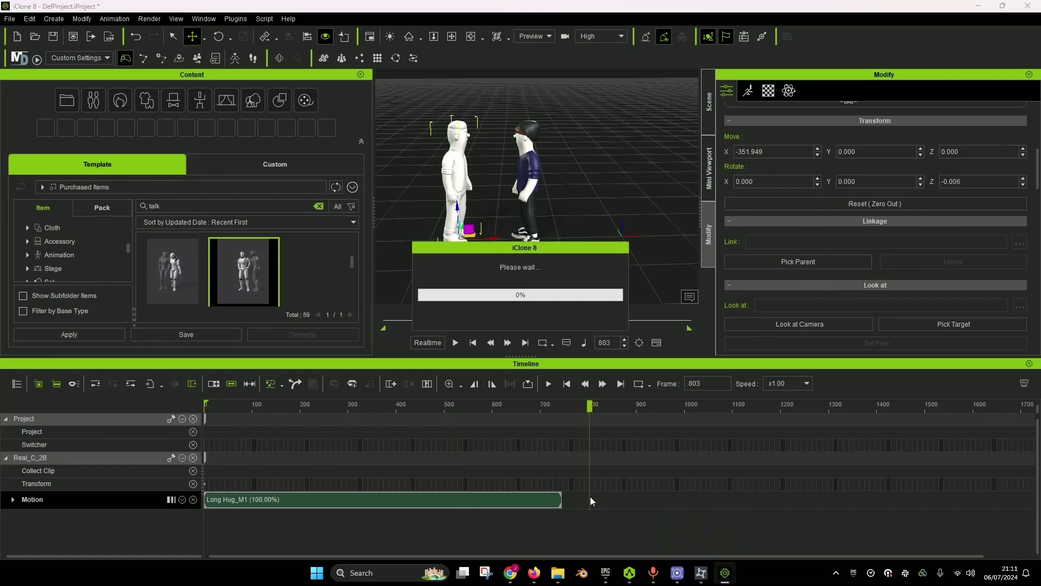
{"action": "left_click", "coordinate": [656, 499]}
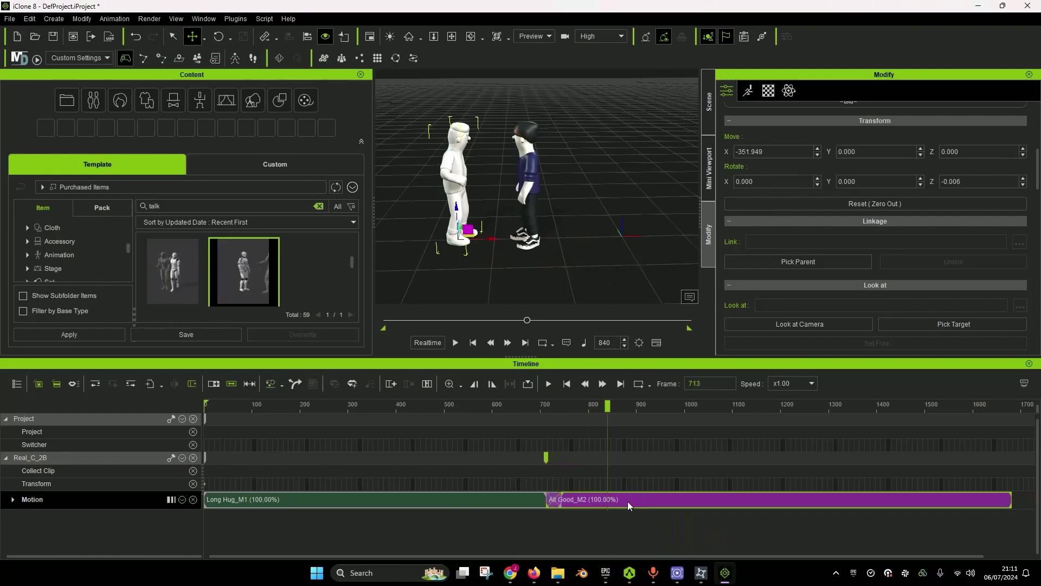
{"action": "left_click_drag", "start_coordinate": [629, 501], "coordinate": [626, 501]}
Step: Preview the hug-to-talk transition twice from just before the hug ends
{"action": "left_click_drag", "start_coordinate": [607, 406], "coordinate": [518, 432]}
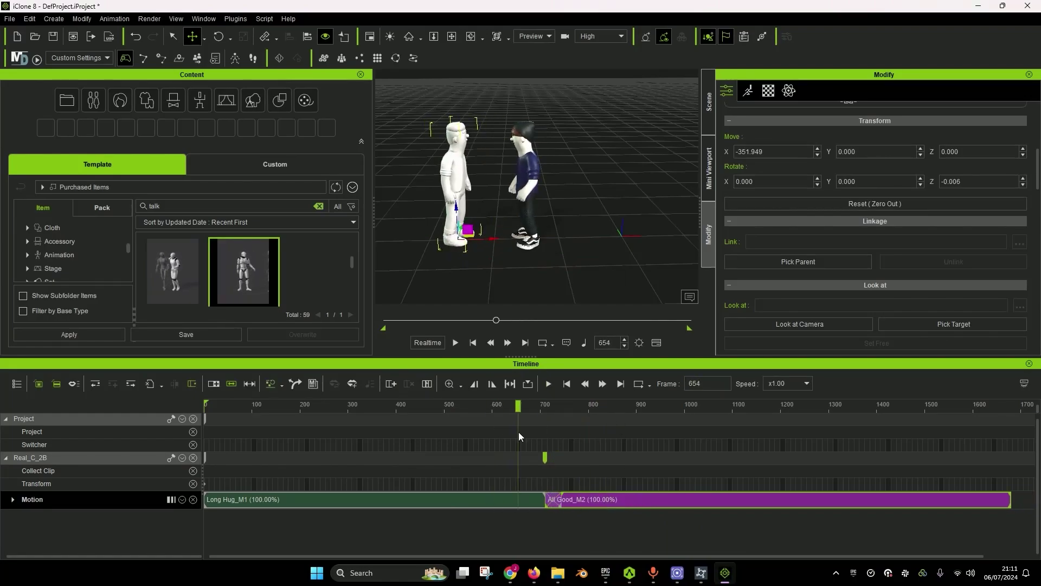
{"action": "key", "text": "space"}
{"action": "key", "text": "space"}
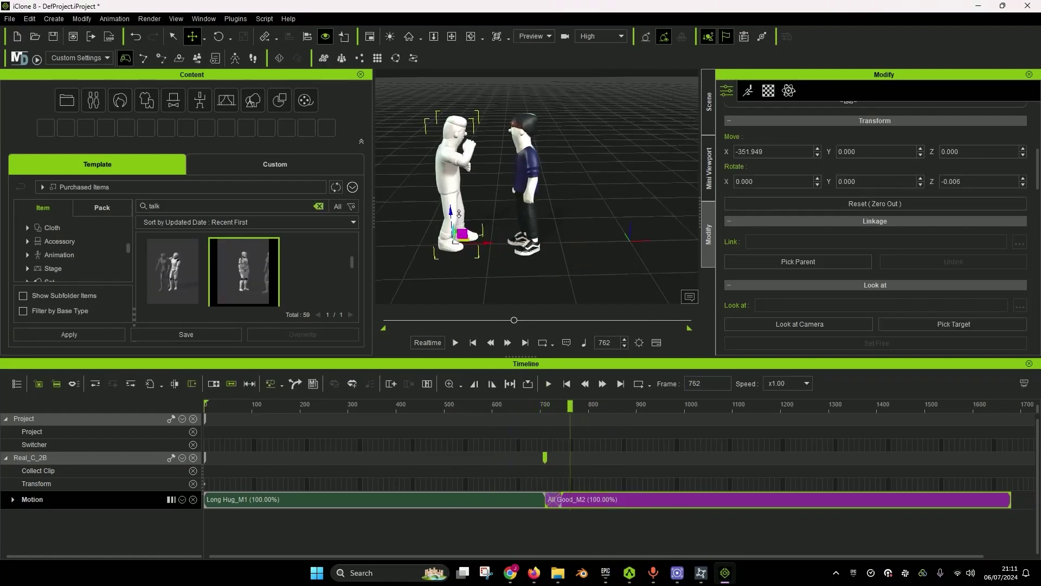
{"action": "scroll", "coordinate": [551, 212], "scroll_direction": "up", "scroll_amount": 3}
{"action": "scroll", "coordinate": [551, 212], "scroll_direction": "up", "scroll_amount": 3}
{"action": "scroll", "coordinate": [551, 213], "scroll_direction": "up", "scroll_amount": 2}
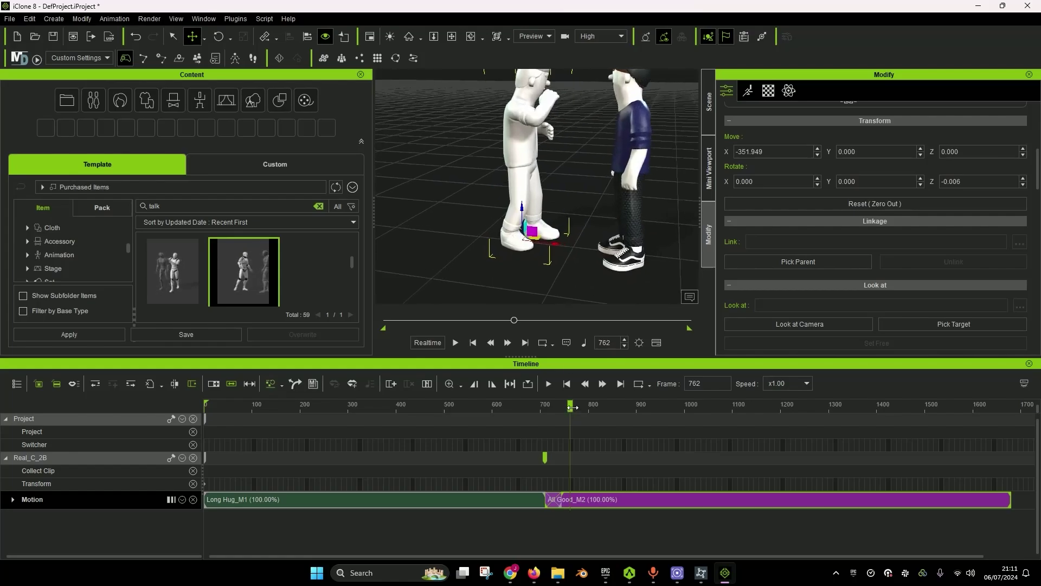
{"action": "left_click_drag", "start_coordinate": [571, 407], "coordinate": [516, 418]}
{"action": "key", "text": "space"}
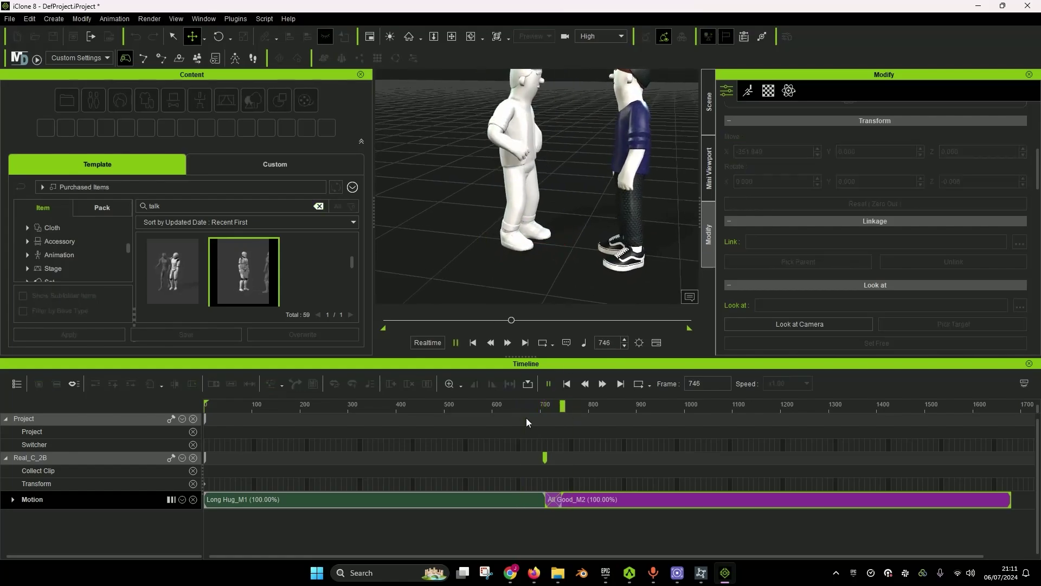
{"action": "left_click", "coordinate": [595, 497]}
{"action": "right_click", "coordinate": [594, 497]}
{"action": "mouse_move", "coordinate": [685, 249]}
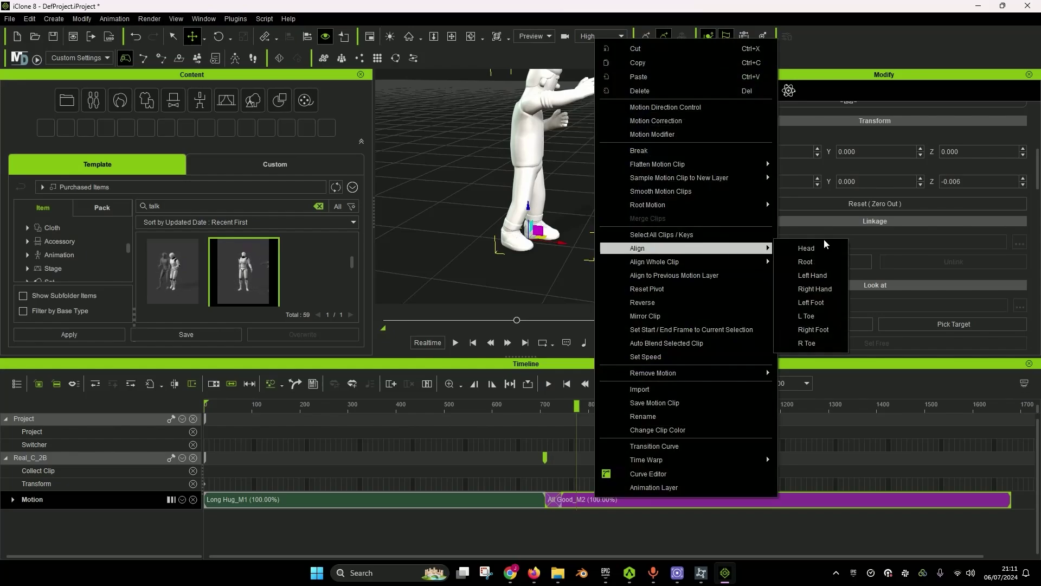
{"action": "left_click", "coordinate": [821, 302]}
{"action": "key", "text": "space"}
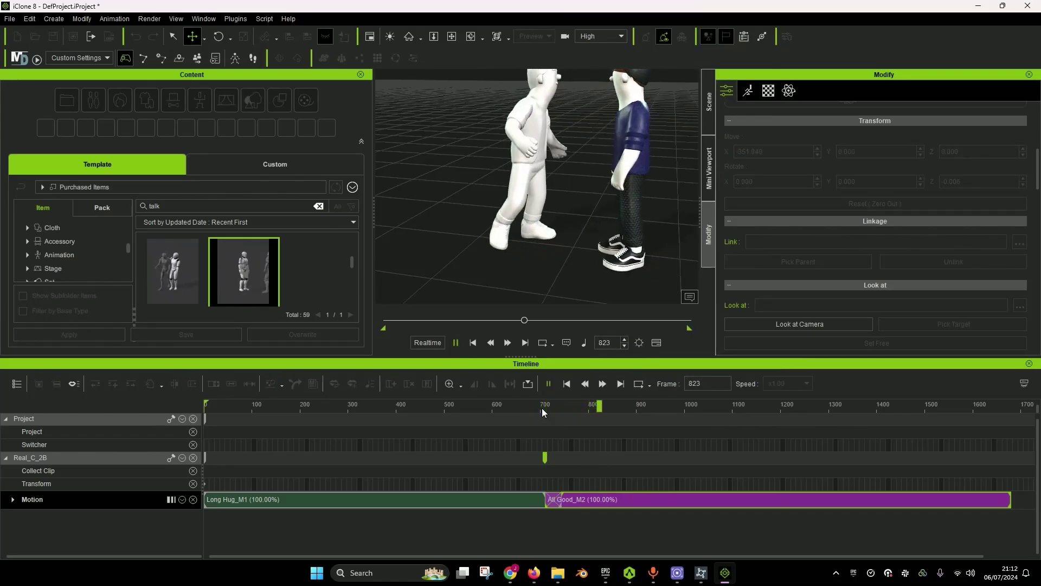
{"action": "scroll", "coordinate": [608, 204], "scroll_direction": "down", "scroll_amount": 3}
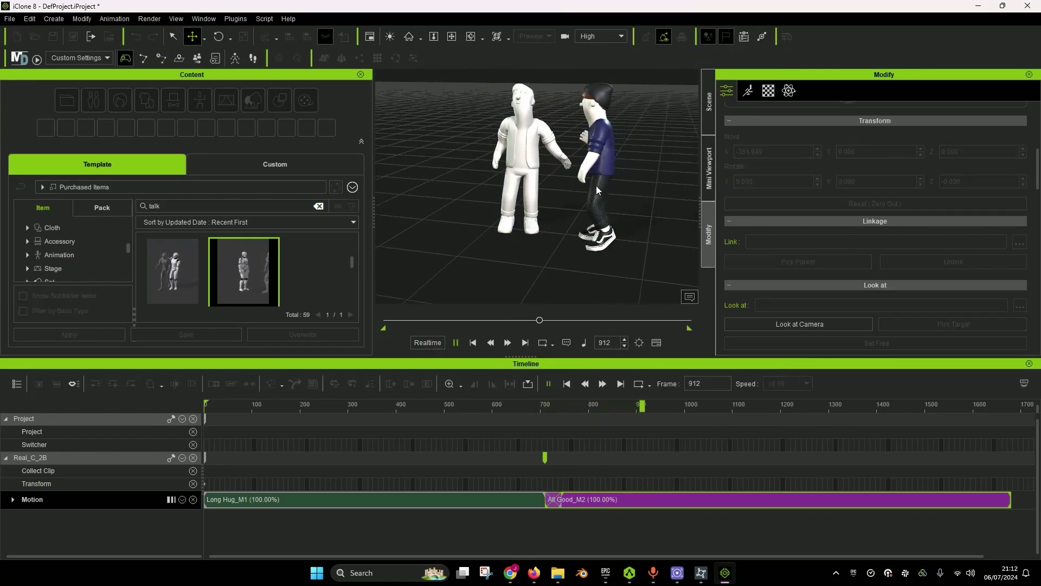
{"action": "key", "text": "F4"}
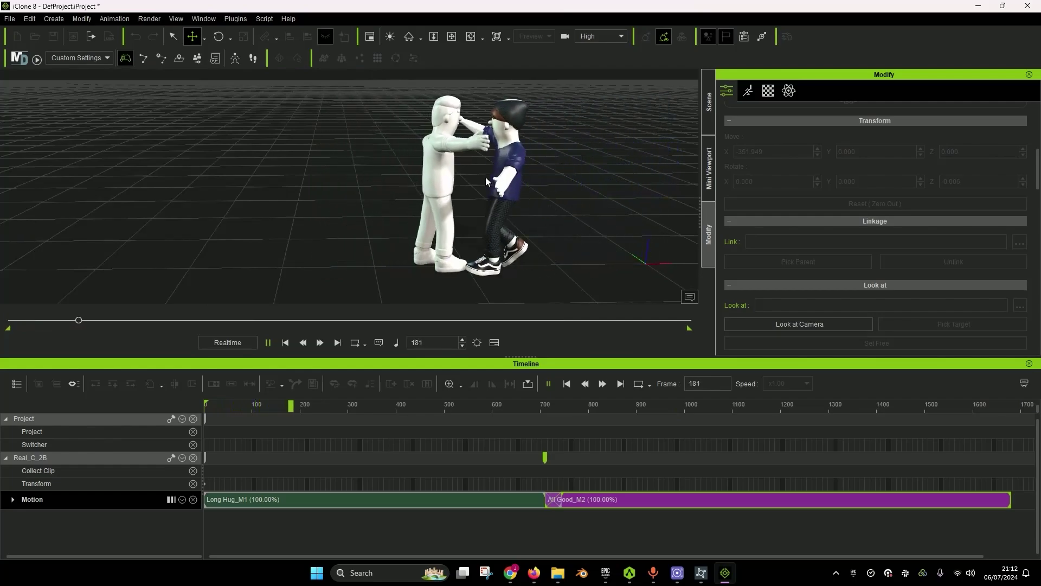
{"action": "mouse_move", "coordinate": [542, 206]}
{"action": "right_mouse_down"}
{"action": "mouse_move", "coordinate": [409, 202]}
{"action": "mouse_move", "coordinate": [522, 227]}
{"action": "mouse_move", "coordinate": [601, 220]}
{"action": "right_mouse_up"}
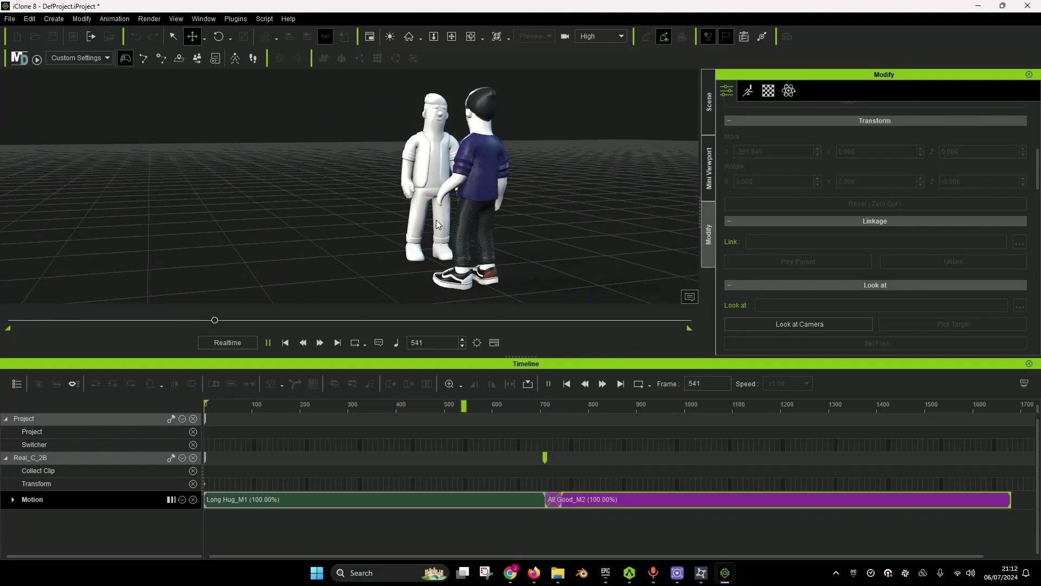
{"action": "right_click_drag", "start_coordinate": [601, 220], "coordinate": [585, 227]}
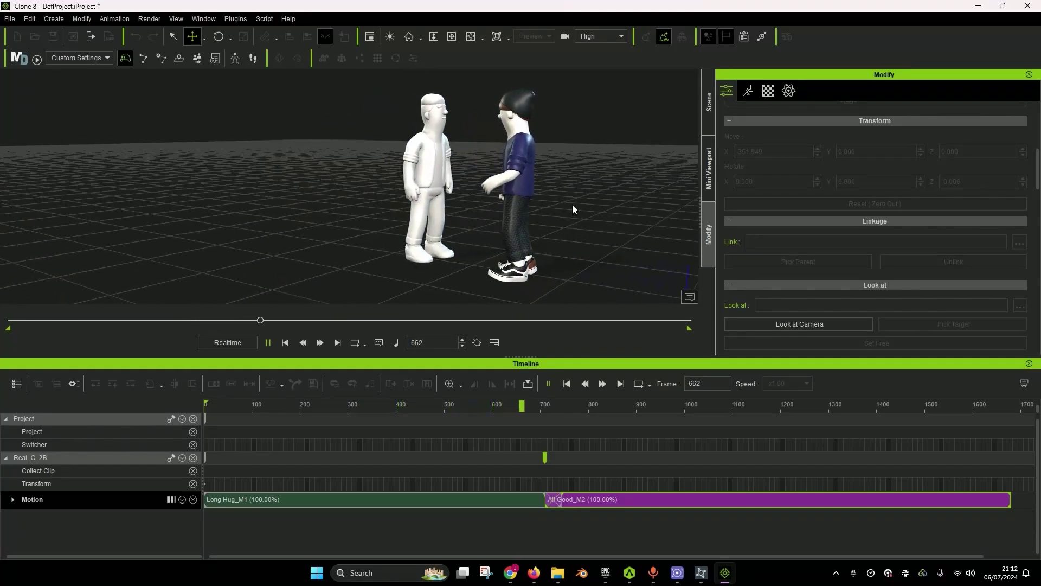
{"action": "mouse_move", "coordinate": [572, 204]}
{"action": "right_mouse_down"}
{"action": "mouse_move", "coordinate": [496, 192]}
{"action": "mouse_move", "coordinate": [599, 196]}
{"action": "right_mouse_up"}
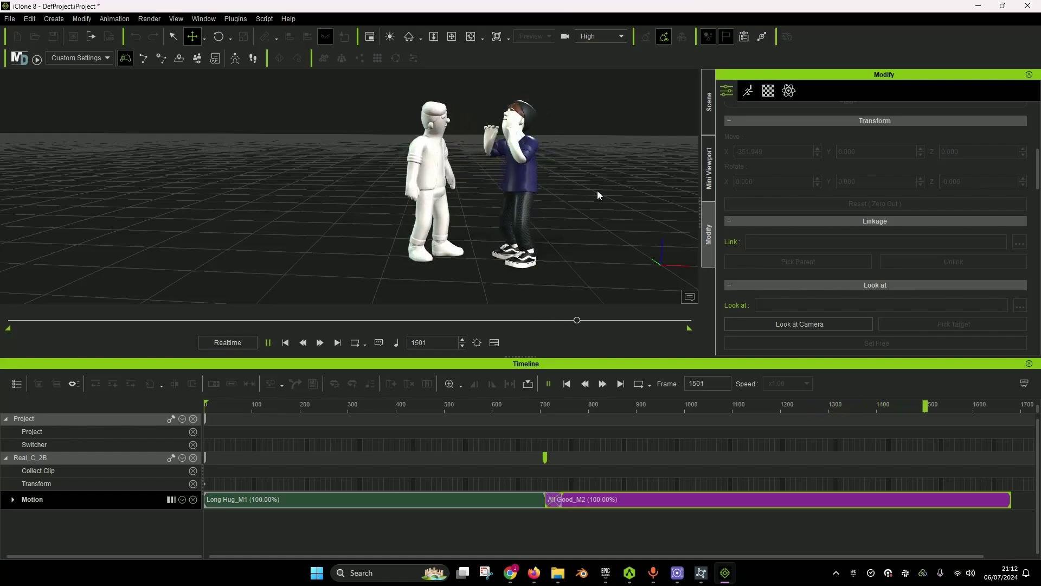
{"action": "key", "text": "space"}
Step: Replay the animation from frame 1045, deselect the white character and orbit to a higher angle
{"action": "left_click_drag", "start_coordinate": [911, 405], "coordinate": [698, 424]}
{"action": "key", "text": "space"}
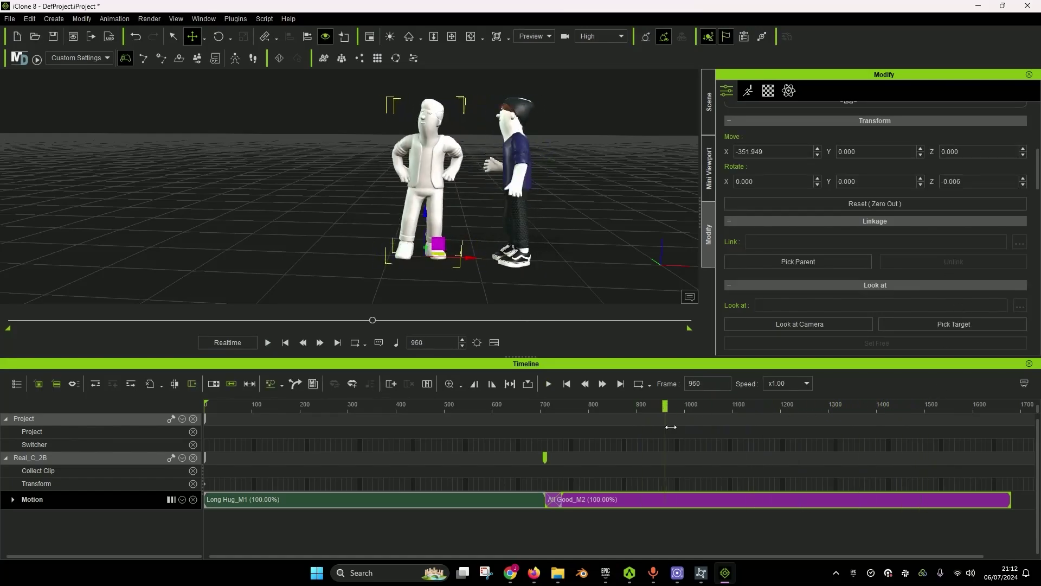
{"action": "mouse_move", "coordinate": [506, 224]}
{"action": "right_mouse_down"}
{"action": "mouse_move", "coordinate": [502, 190]}
{"action": "mouse_move", "coordinate": [479, 204]}
{"action": "right_mouse_up"}
{"action": "left_click", "coordinate": [533, 161]}
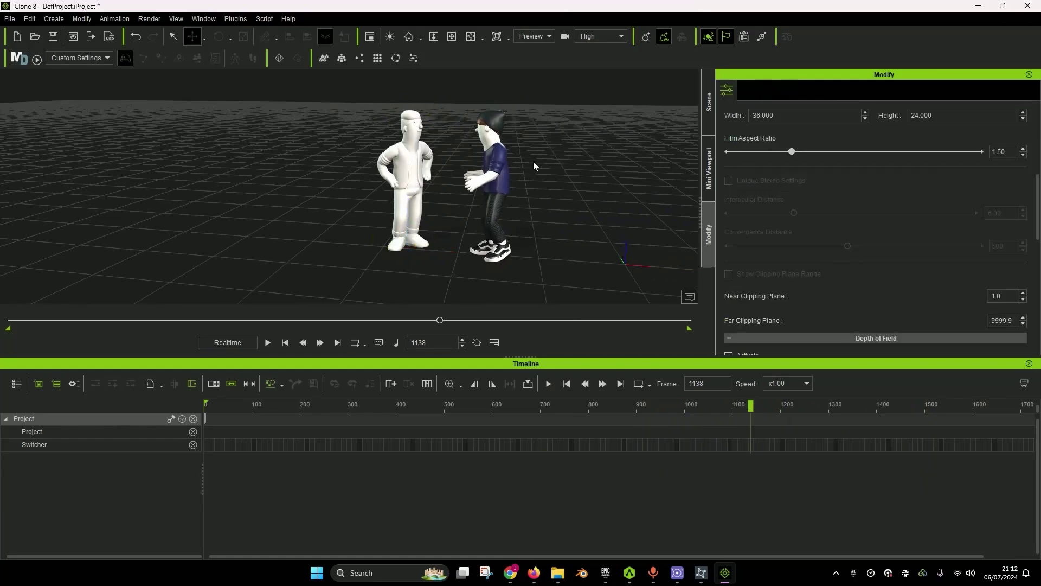
{"action": "right_click_drag", "start_coordinate": [327, 128], "coordinate": [332, 126]}
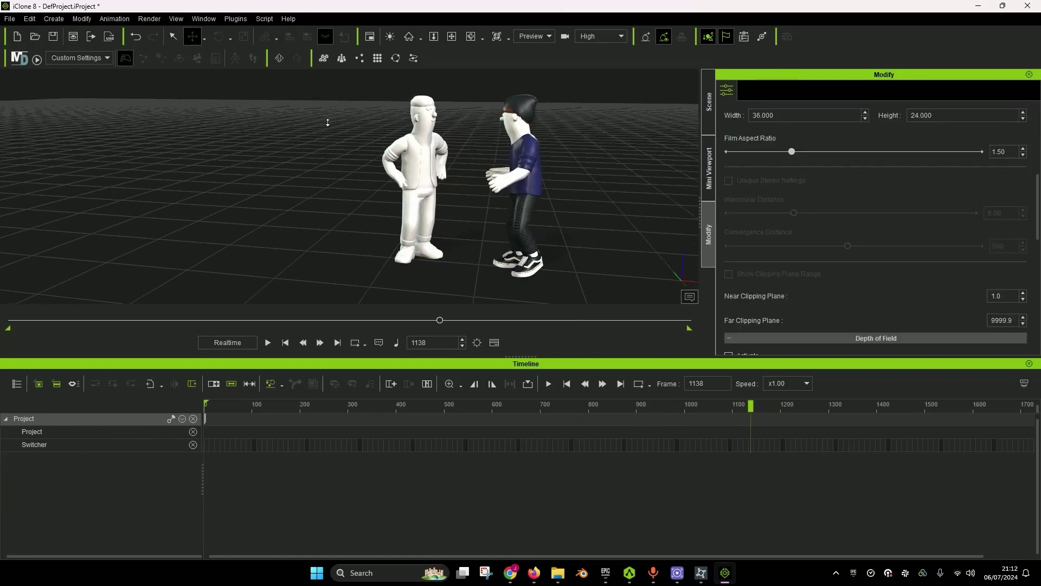
Step: Export an FBX covering frames 0 to 1600, saved as 'character_'
{"action": "left_click", "coordinate": [11, 20]}
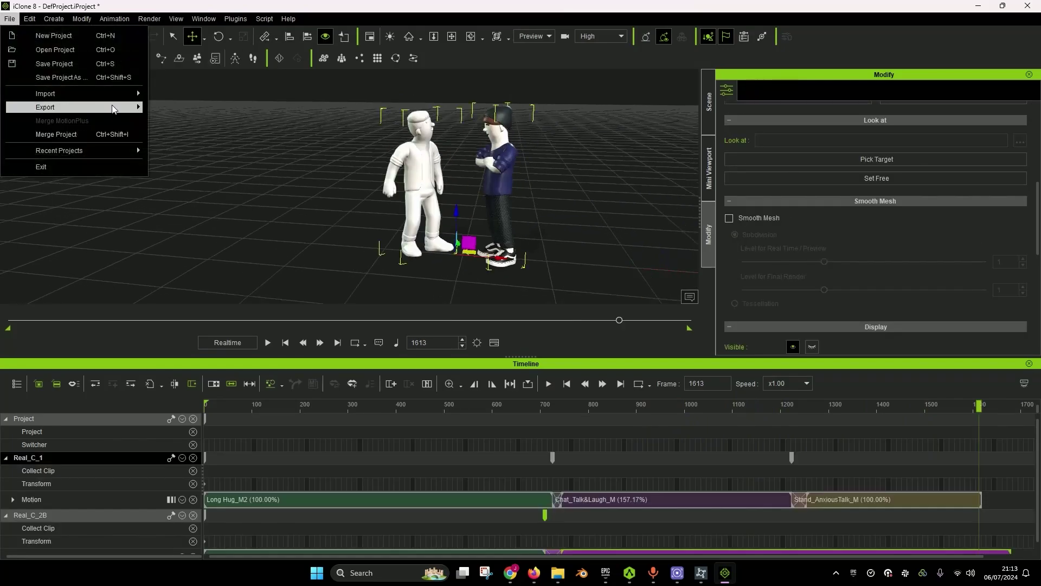
{"action": "left_click", "coordinate": [205, 122]}
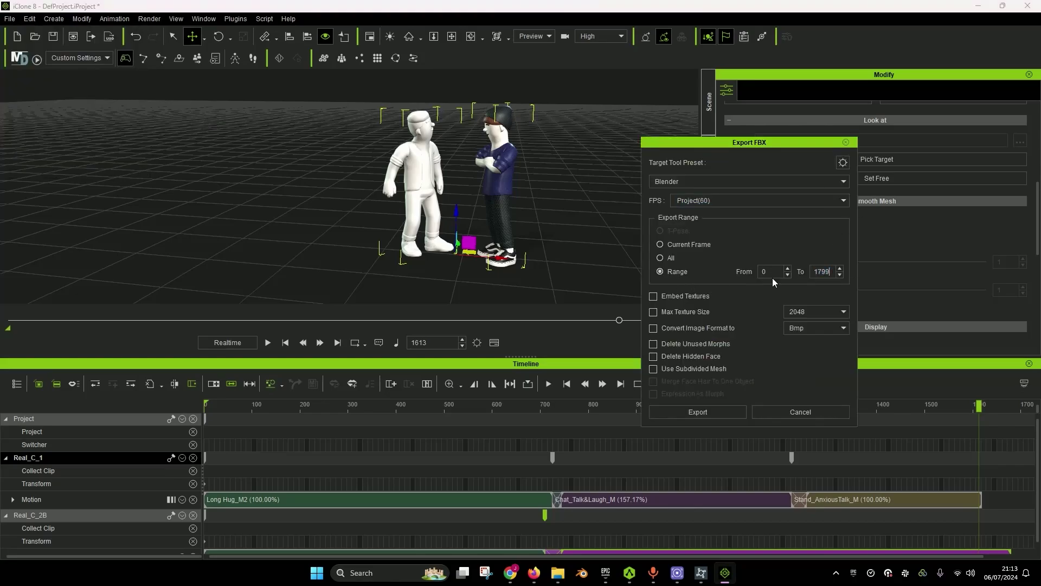
{"action": "key", "text": "Tab"}
{"action": "type", "text": "1600"}
{"action": "left_click", "coordinate": [716, 412]}
{"action": "type", "text": "character_"}
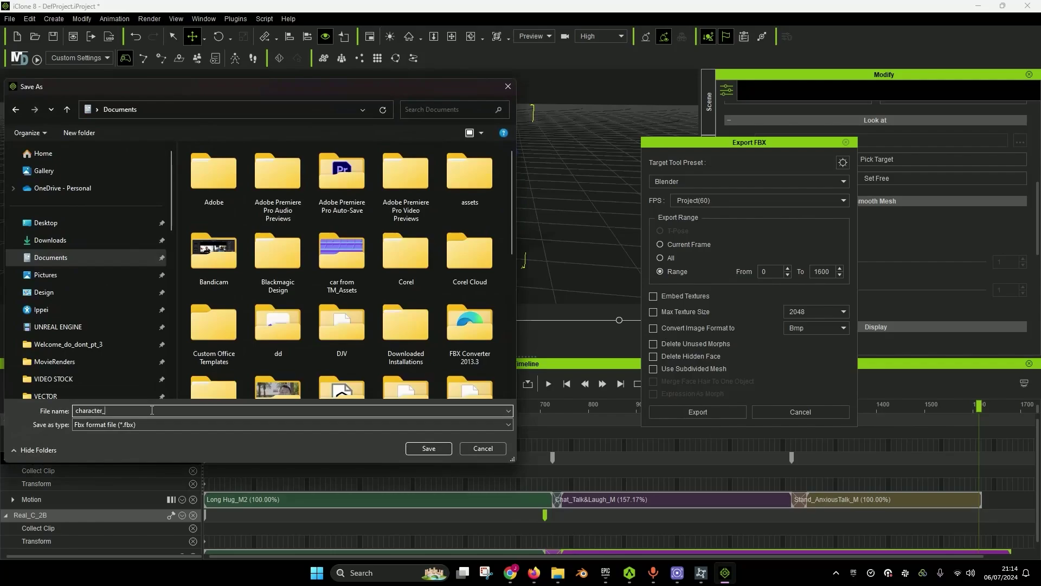
{"action": "key", "text": "Return"}
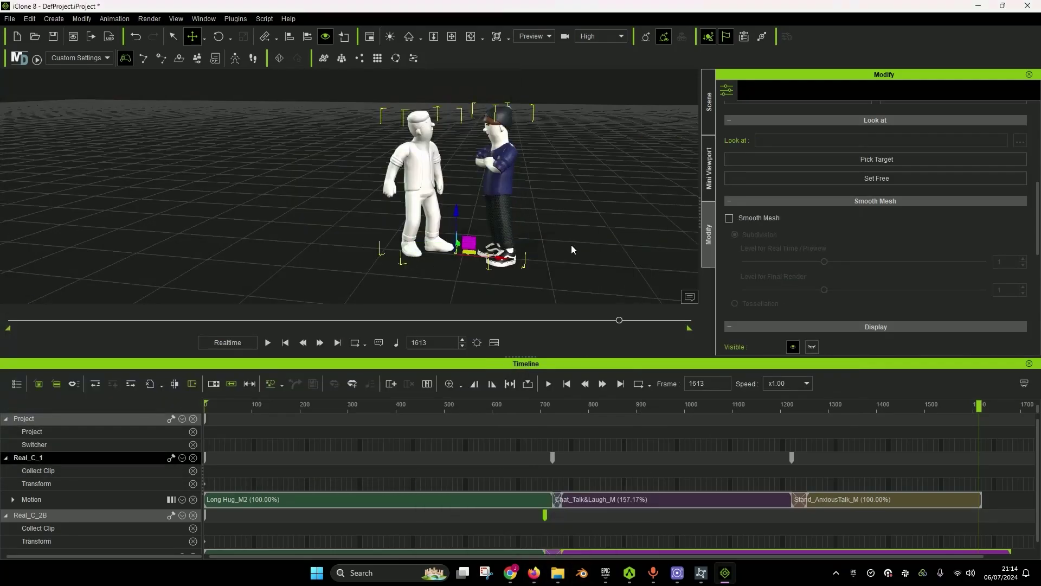
Step: In Blender, import character_2.fbx through the FBX (.fbx) importer
{"action": "left_click", "coordinate": [582, 573]}
{"action": "left_click", "coordinate": [23, 21]}
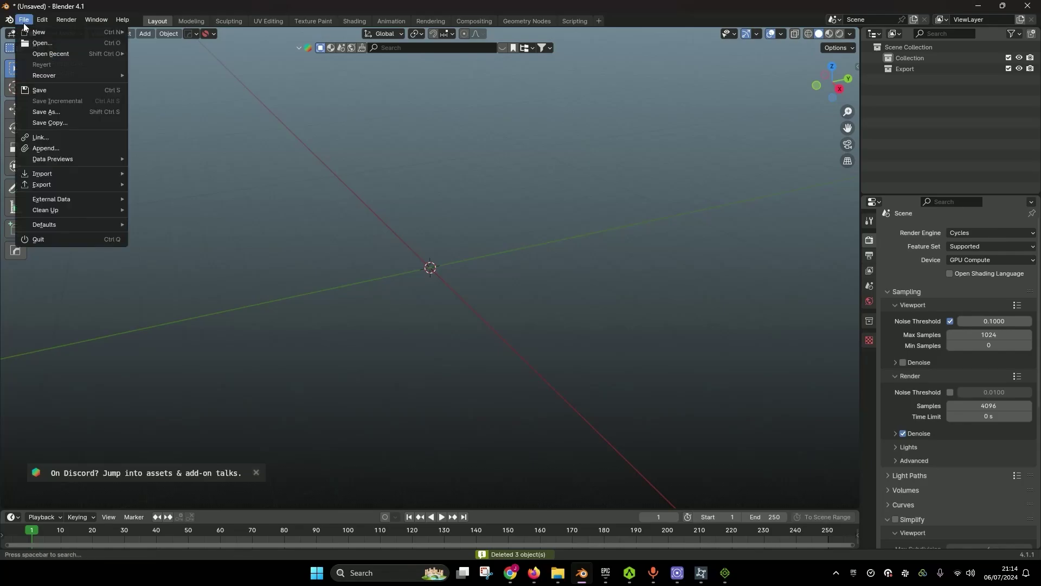
{"action": "left_click", "coordinate": [24, 20]}
{"action": "mouse_move", "coordinate": [42, 174]}
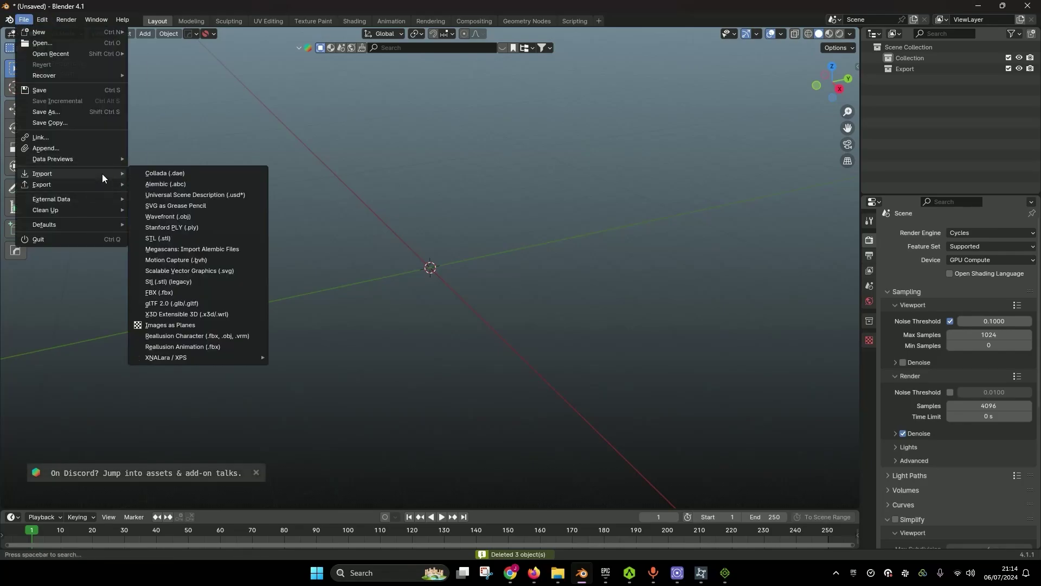
{"action": "left_click", "coordinate": [187, 294]}
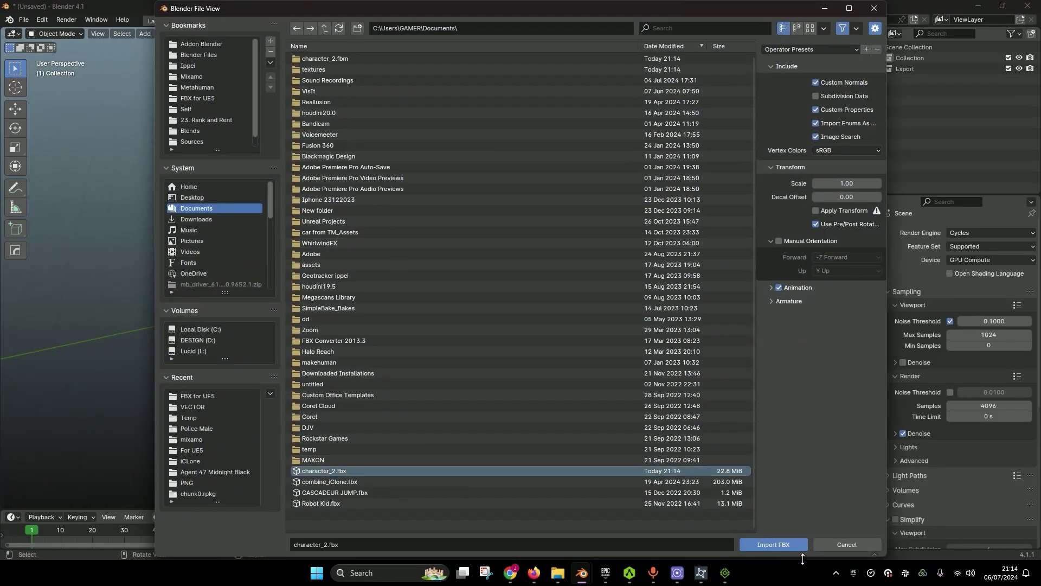
{"action": "double_click", "coordinate": [347, 471]}
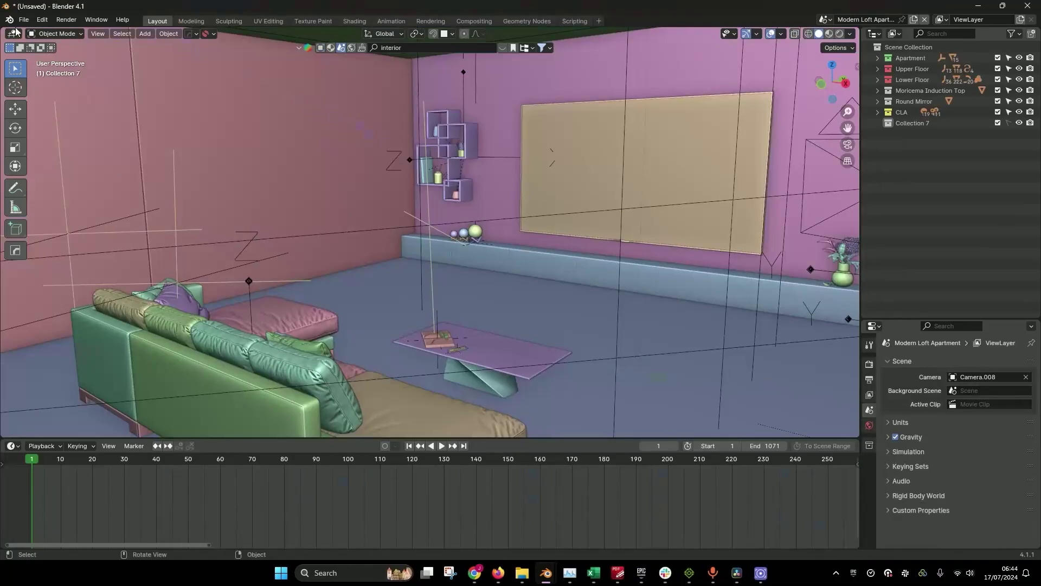
{"action": "left_click", "coordinate": [23, 20]}
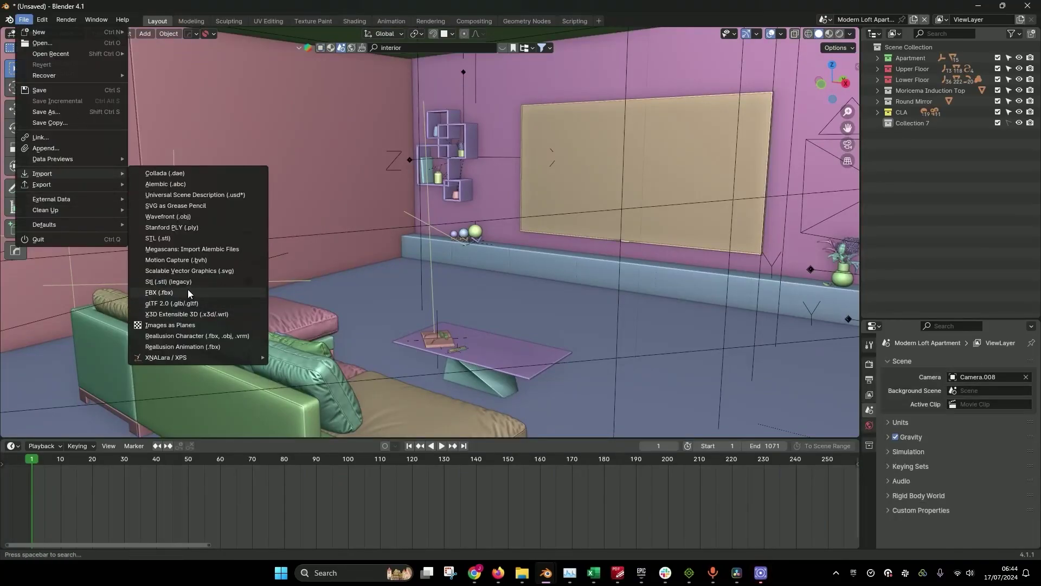
Step: Import hug_anim.fbx, play and scrub it to frame 416, then select the camera
{"action": "mouse_move", "coordinate": [42, 174]}
{"action": "left_click", "coordinate": [188, 289]}
{"action": "double_click", "coordinate": [311, 167]}
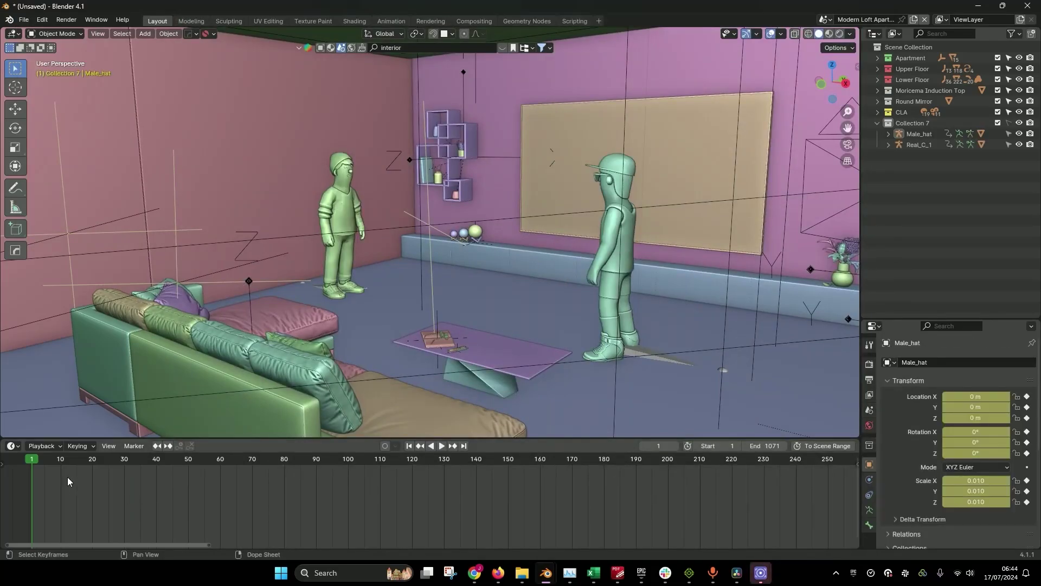
{"action": "key", "text": "space"}
{"action": "left_click_drag", "start_coordinate": [145, 476], "coordinate": [659, 506]}
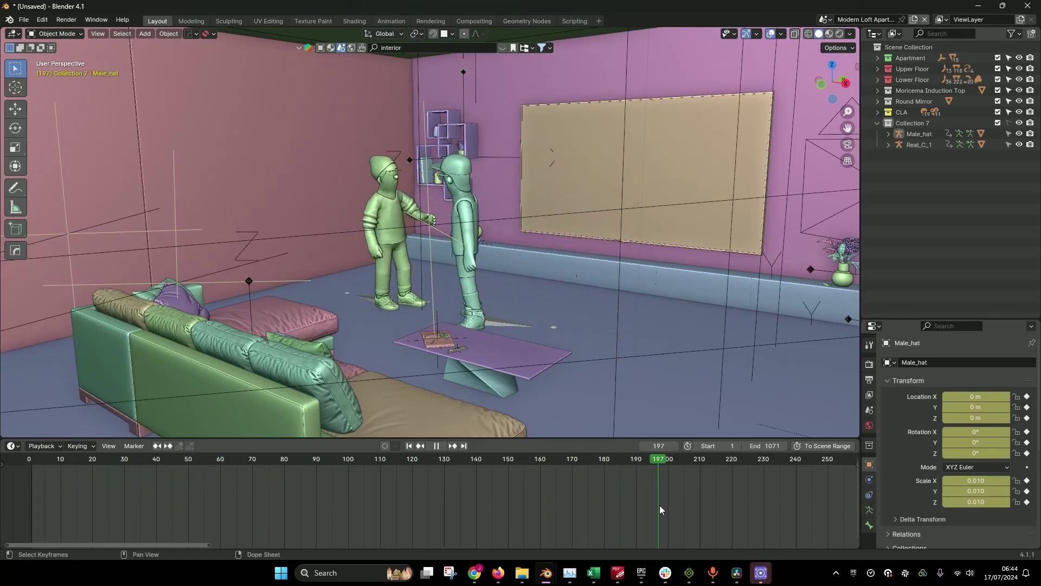
{"action": "left_click_drag", "start_coordinate": [297, 458], "coordinate": [423, 465]}
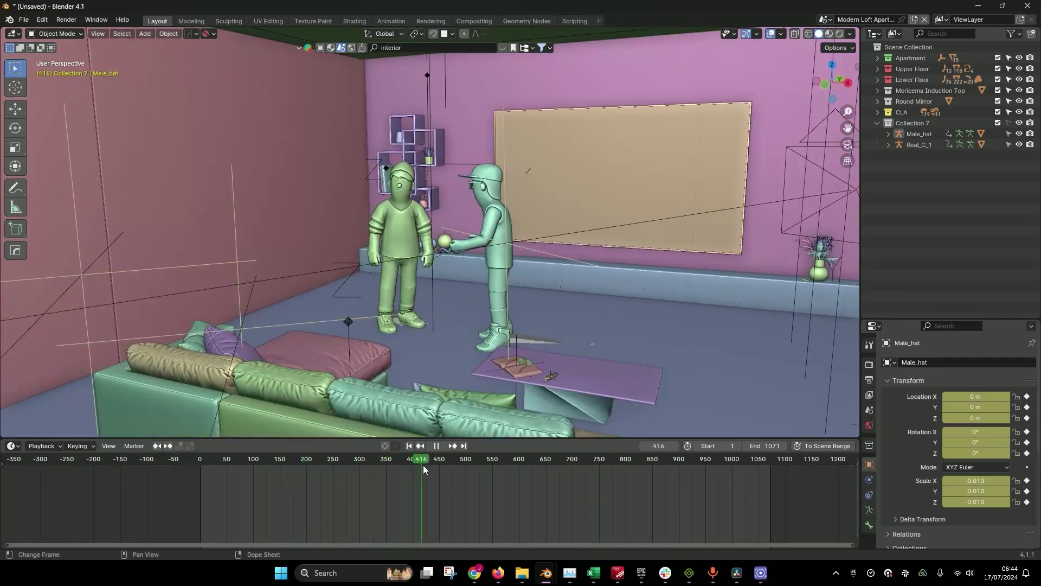
{"action": "key", "text": "space"}
{"action": "left_click", "coordinate": [500, 254]}
{"action": "middle_click_drag", "start_coordinate": [500, 255], "coordinate": [457, 282]}
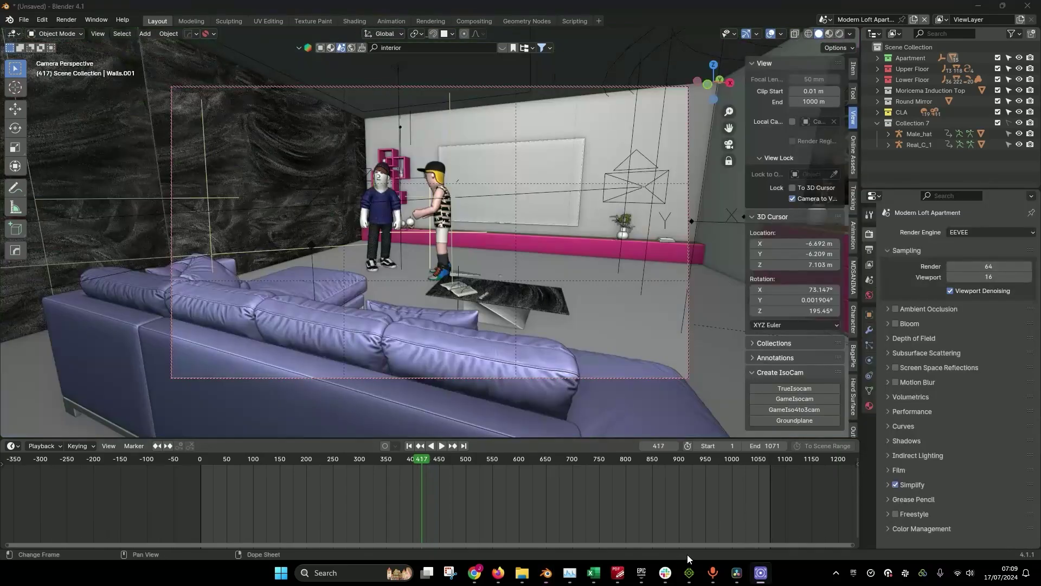
Step: Render frame 417 from the Rendering workspace, then set Layout shading to Material Preview
{"action": "left_click", "coordinate": [428, 20]}
{"action": "left_click", "coordinate": [66, 20]}
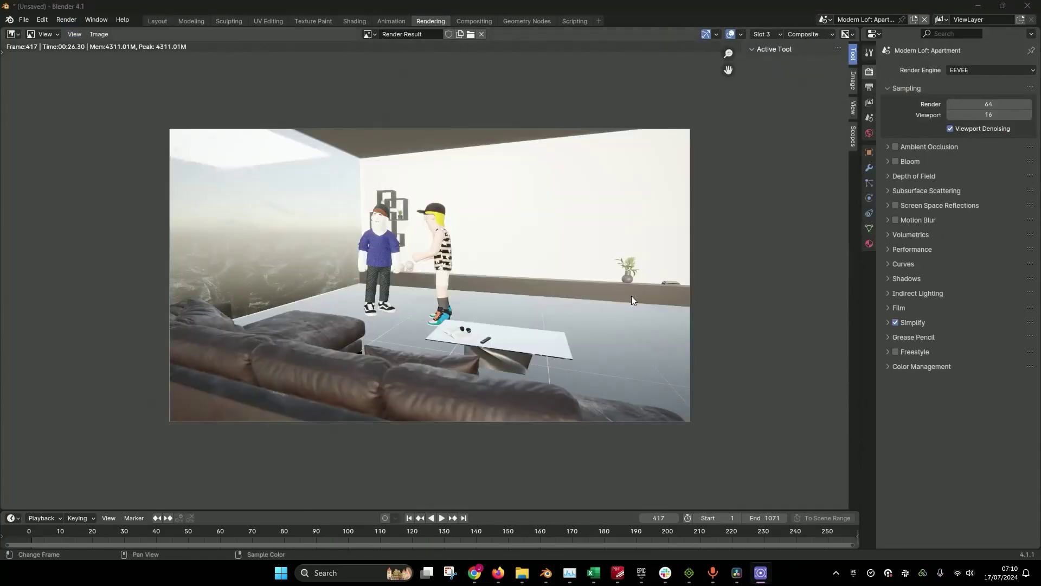
{"action": "left_click", "coordinate": [158, 21]}
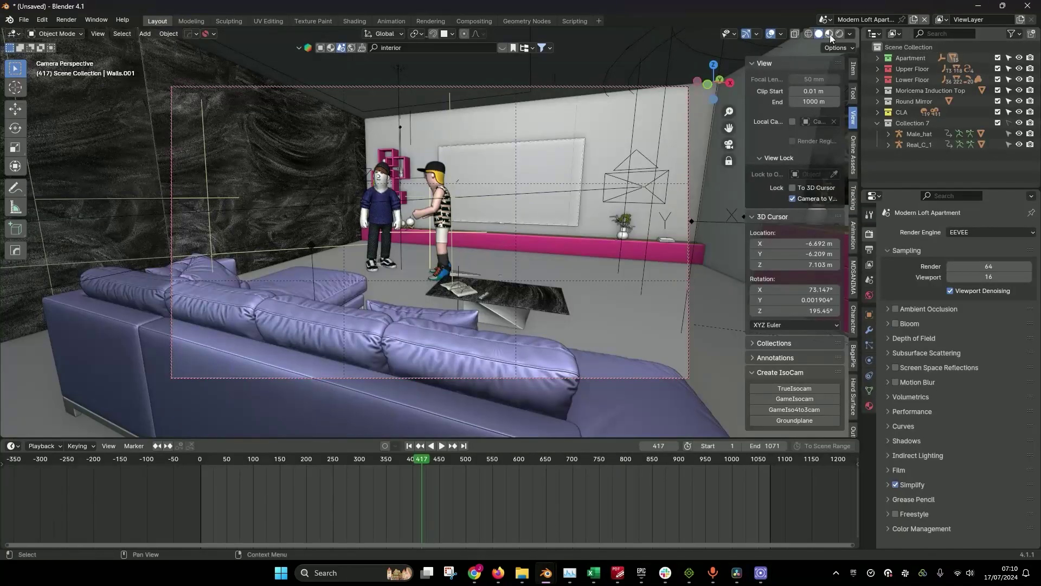
{"action": "left_click", "coordinate": [830, 34]}
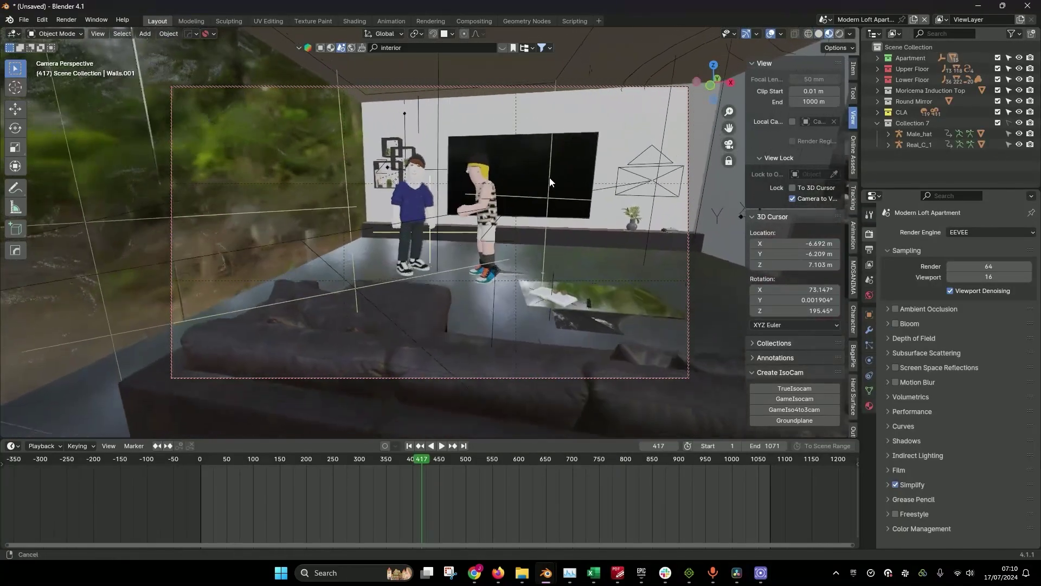
Step: Orbit the camera-locked view in closer on the two characters
{"action": "middle_click_drag", "start_coordinate": [549, 177], "coordinate": [540, 193]}
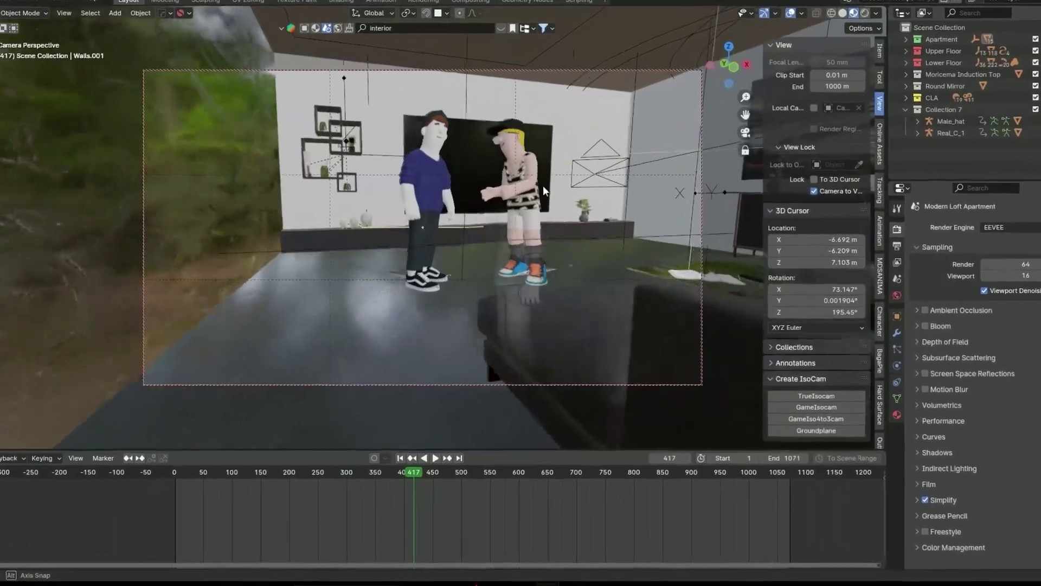